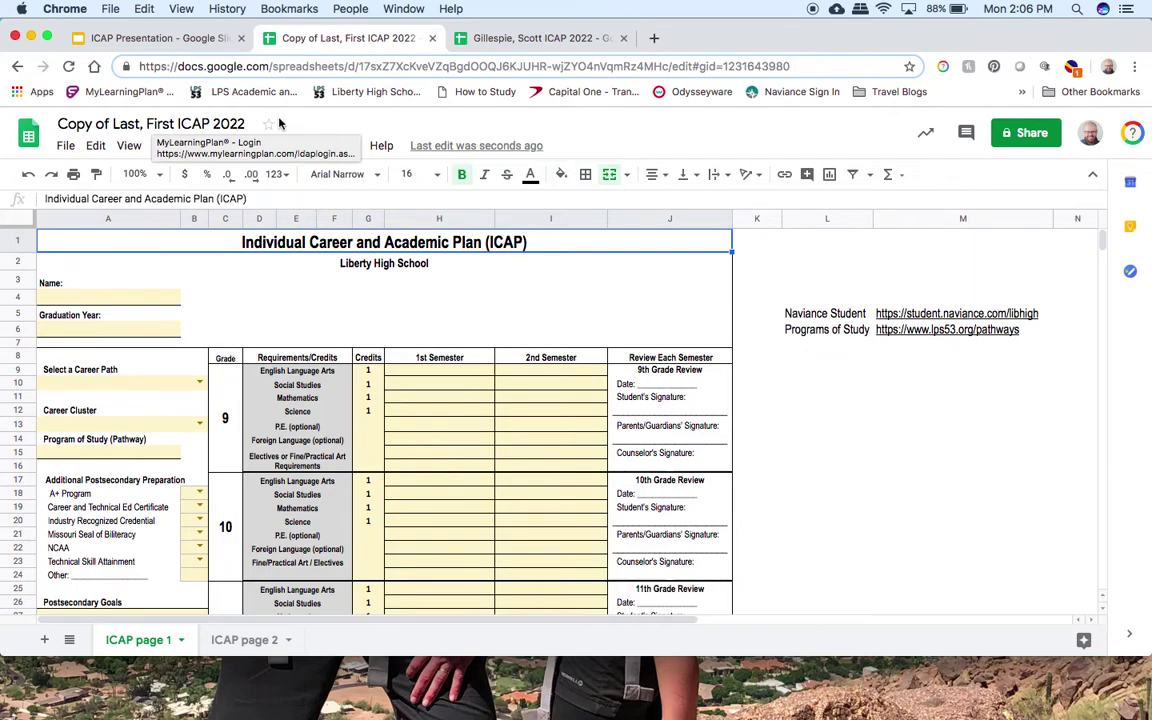
{"action": "left_click", "coordinate": [1027, 137]}
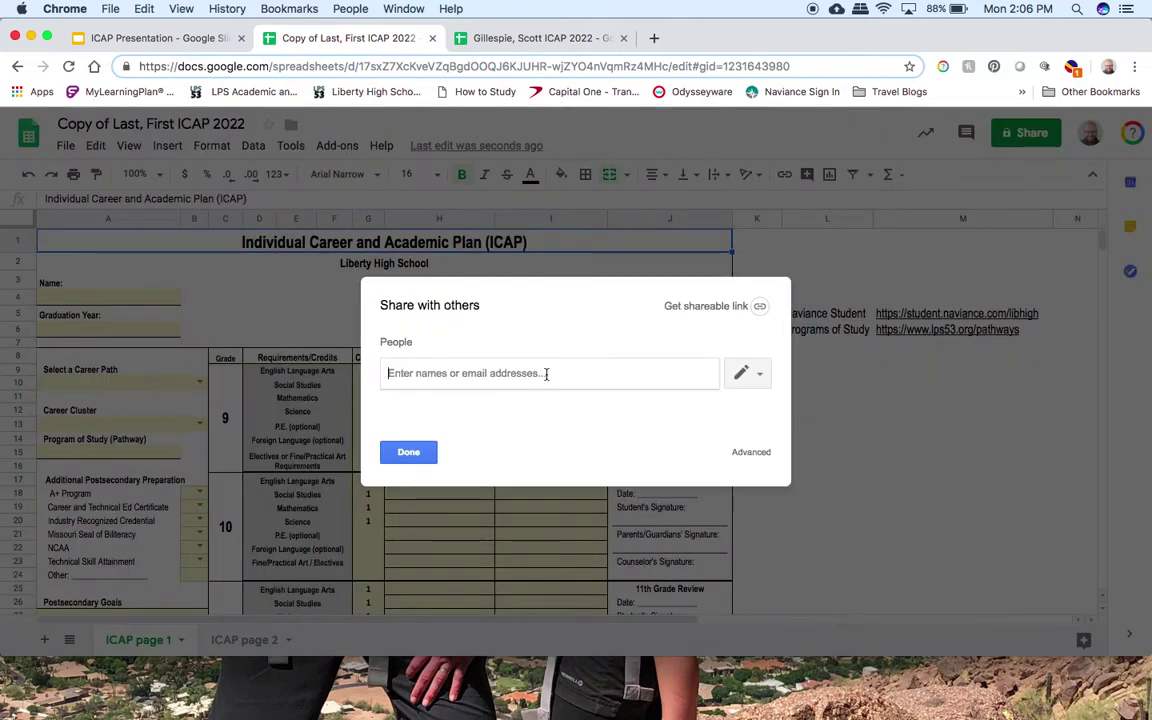
{"action": "type", "text": "gille"}
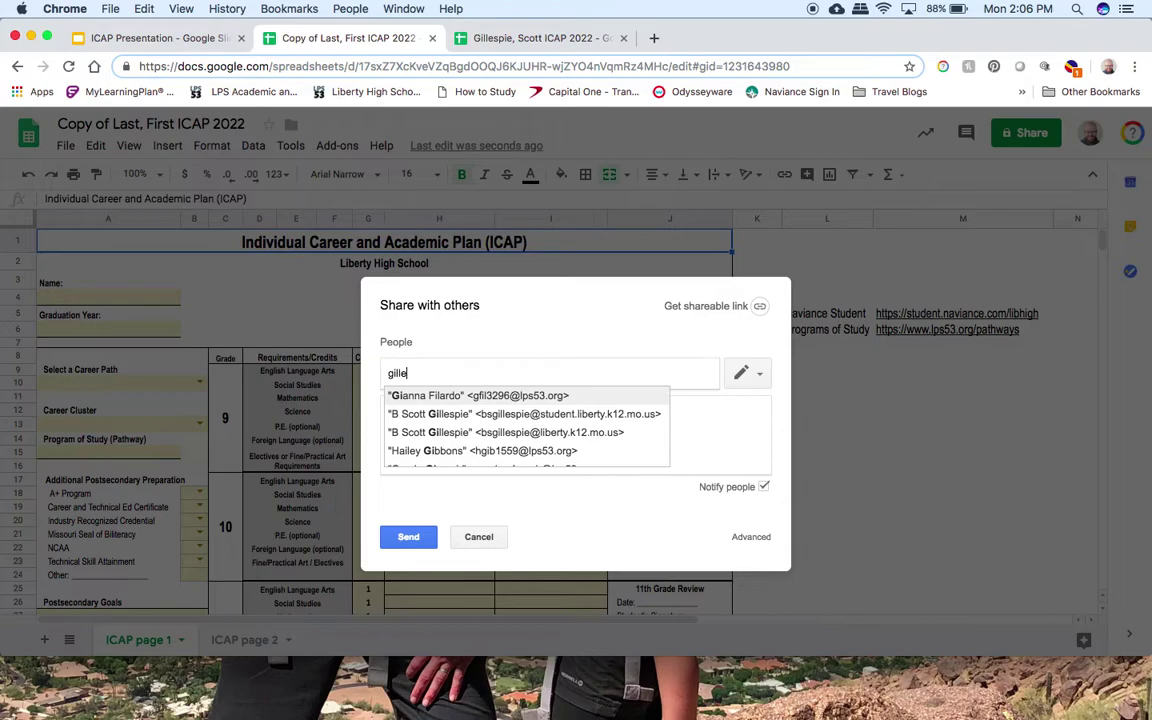
{"action": "type", "text": "spie"}
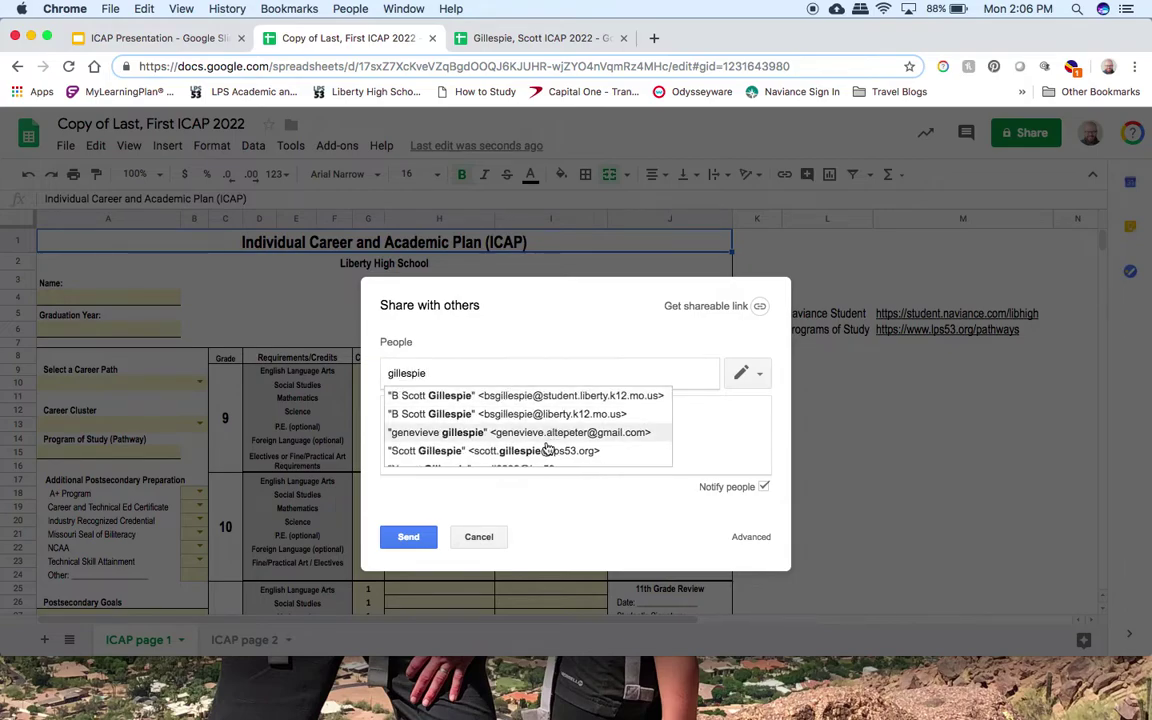
{"action": "scroll", "coordinate": [535, 428], "scroll_direction": "down", "scroll_amount": 2}
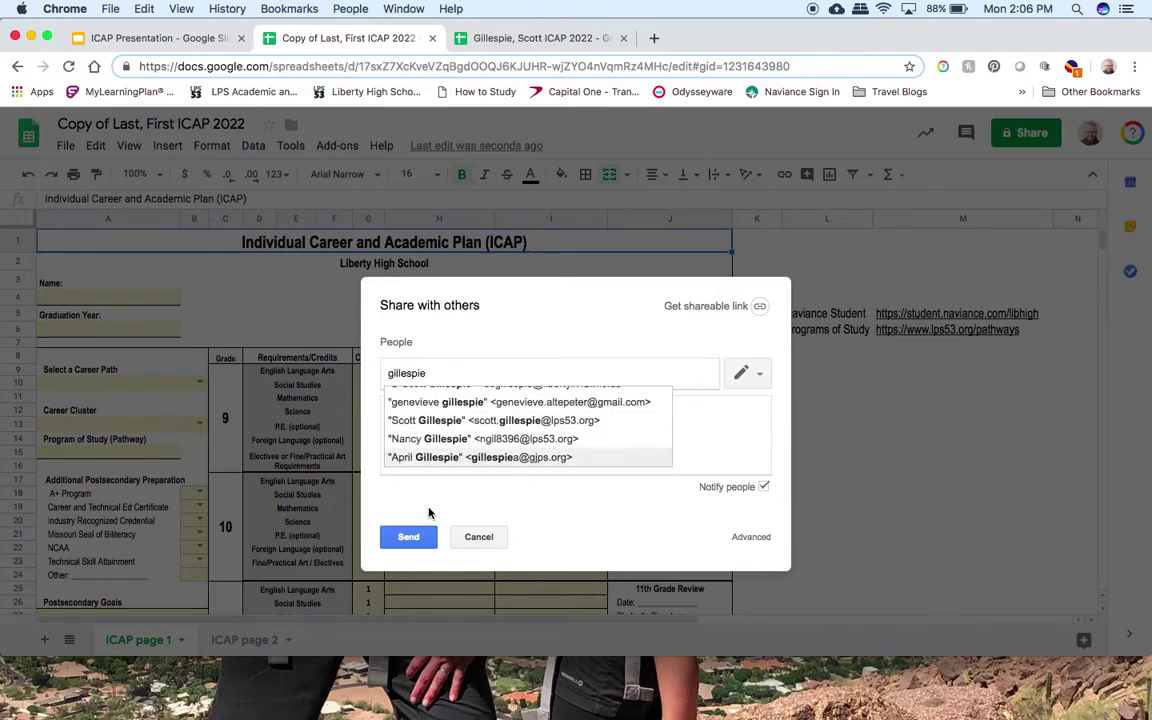
{"action": "left_click", "coordinate": [484, 542]}
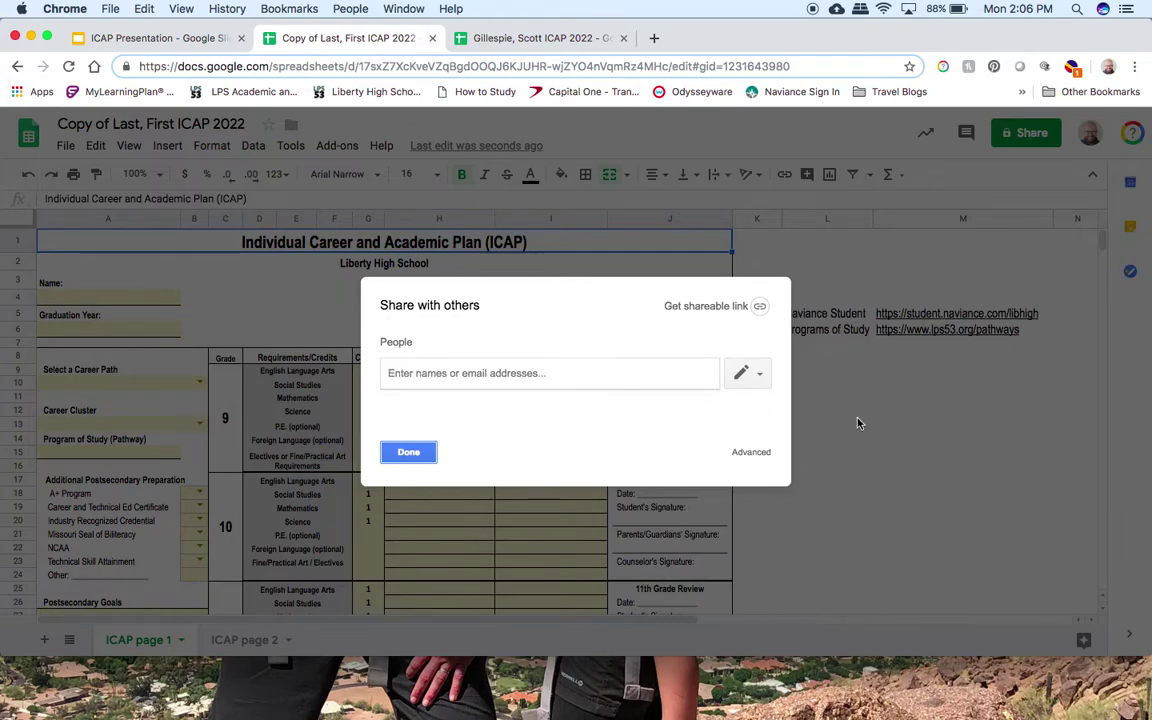
{"action": "left_click", "coordinate": [409, 453]}
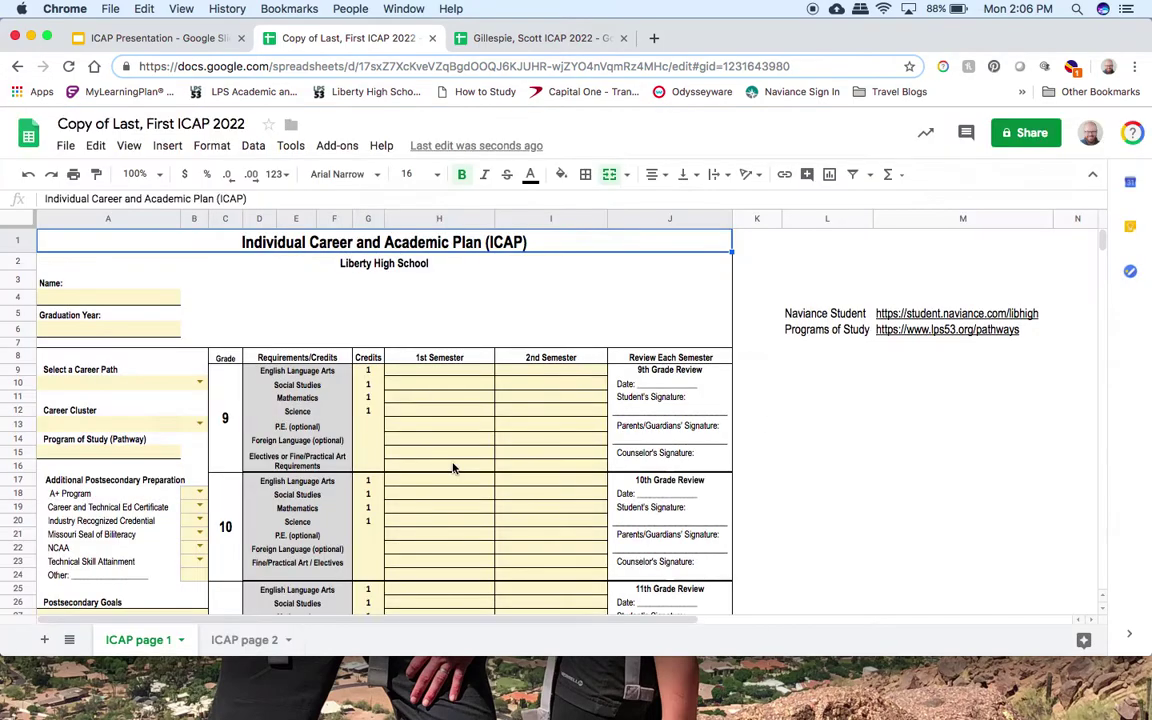
- Switch to the student's partly filled-in ICAP 2022 spreadsheet and set the career path to Human Services
{"action": "left_click", "coordinate": [540, 37]}
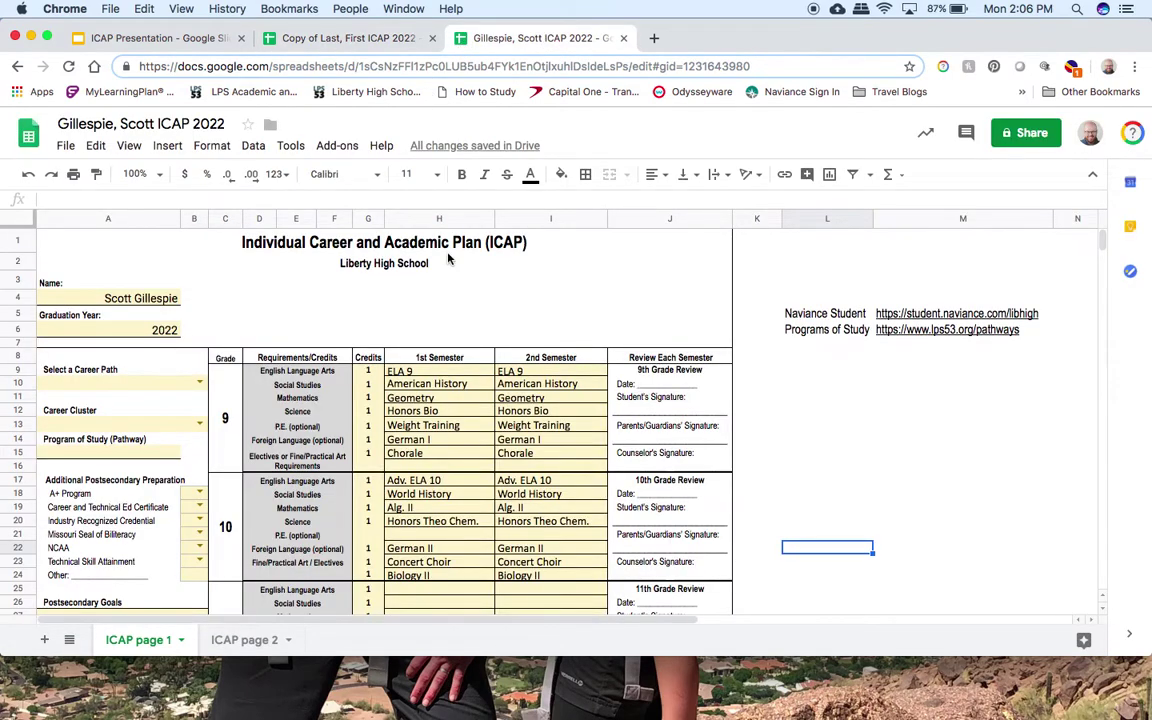
{"action": "scroll", "coordinate": [448, 258], "scroll_direction": "down", "scroll_amount": 1}
{"action": "scroll", "coordinate": [448, 259], "scroll_direction": "up", "scroll_amount": 1}
{"action": "left_click", "coordinate": [199, 382]}
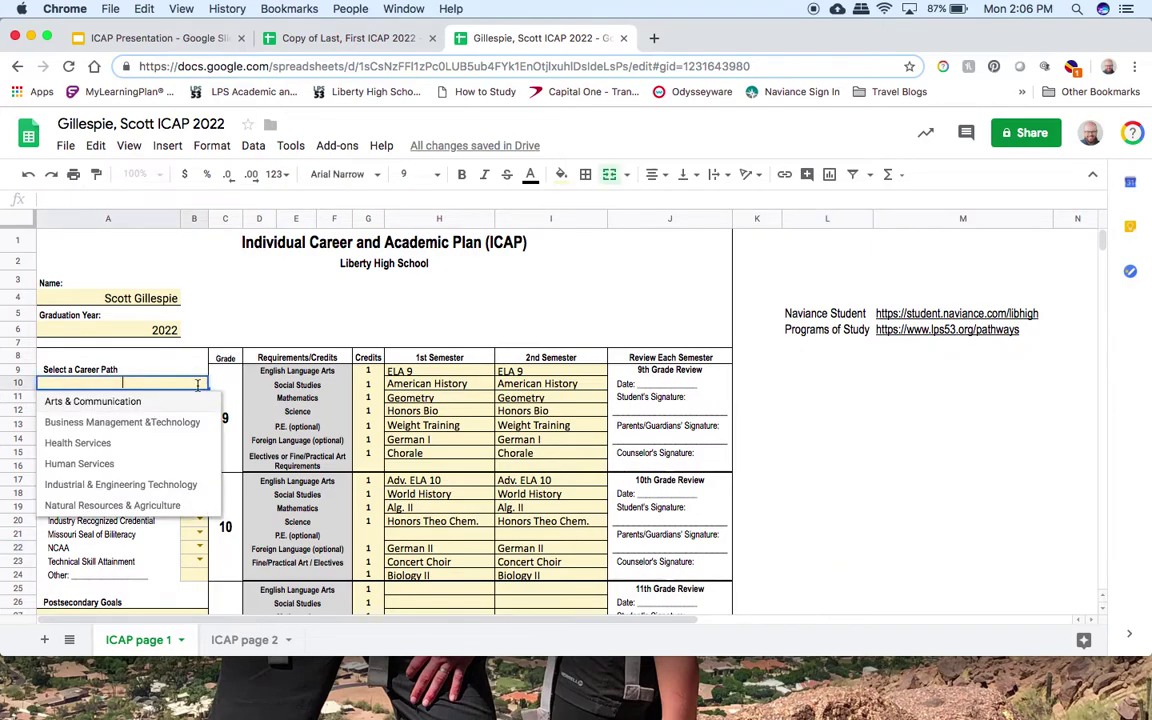
{"action": "left_click", "coordinate": [117, 466]}
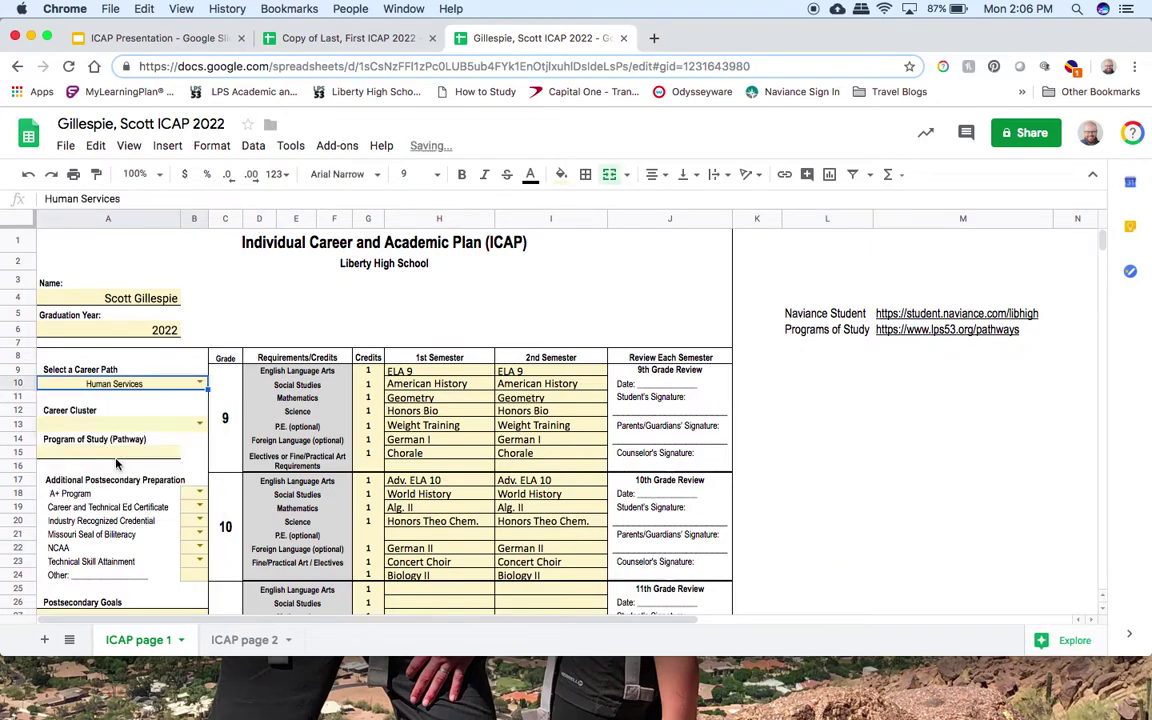
- Set the Career Cluster to Human Services
{"action": "left_click", "coordinate": [199, 426]}
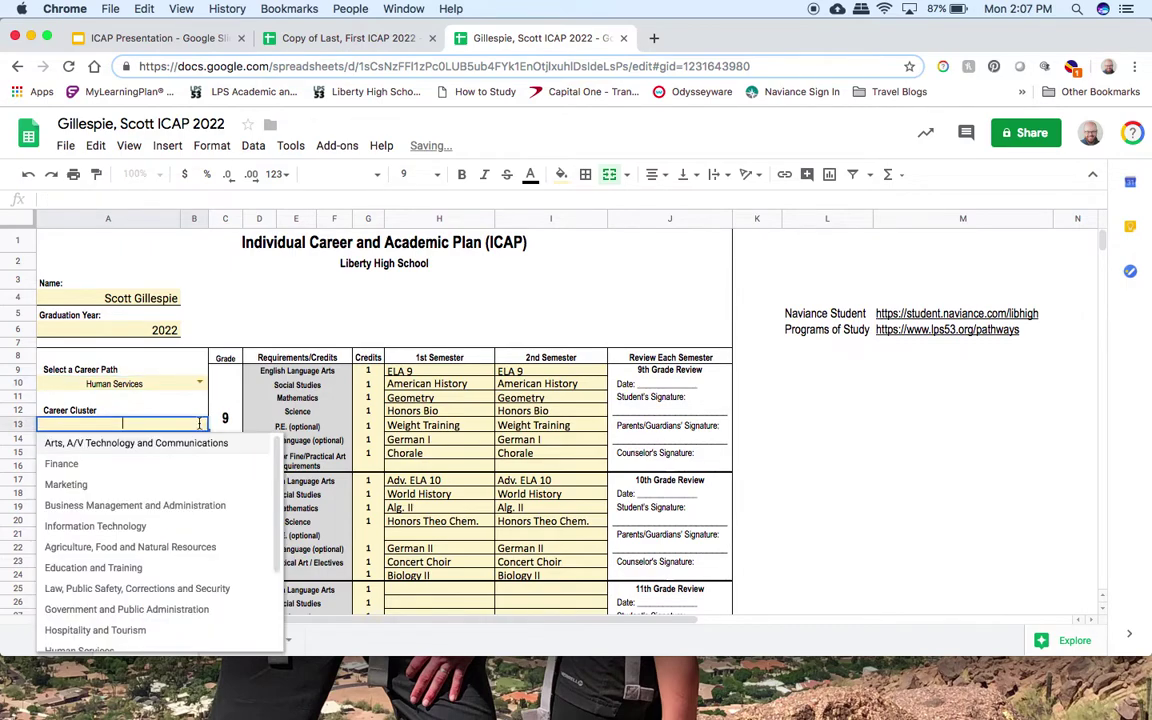
{"action": "scroll", "coordinate": [115, 529], "scroll_direction": "down", "scroll_amount": 3}
{"action": "scroll", "coordinate": [115, 529], "scroll_direction": "down", "scroll_amount": 1}
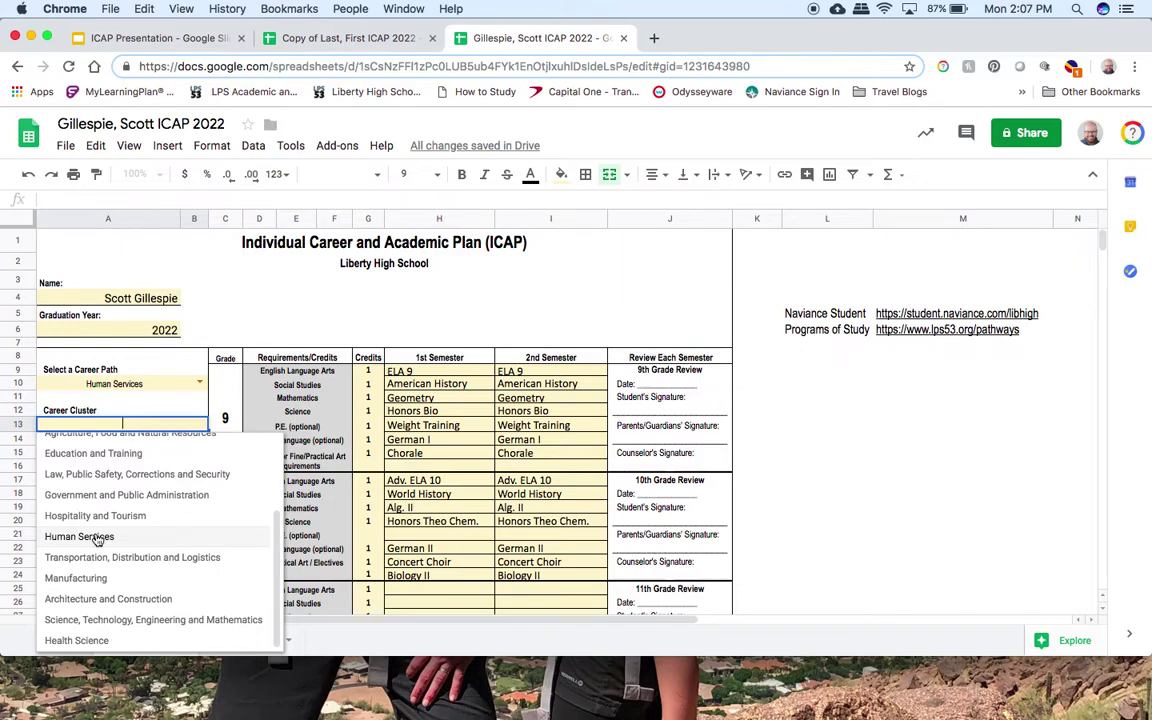
{"action": "left_click", "coordinate": [96, 537]}
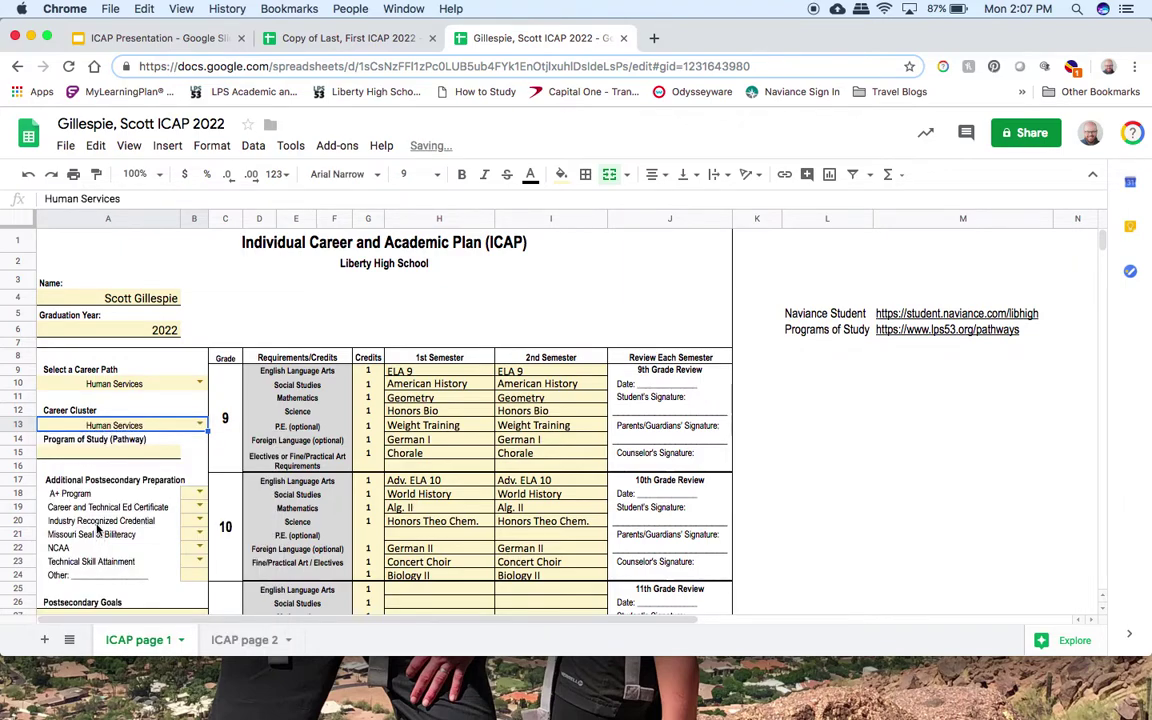
- Enter Counseling & Mental Health Services as the Program of Study and check off A+ Program under Additional Postsecondary Preparation
{"action": "left_click", "coordinate": [150, 456]}
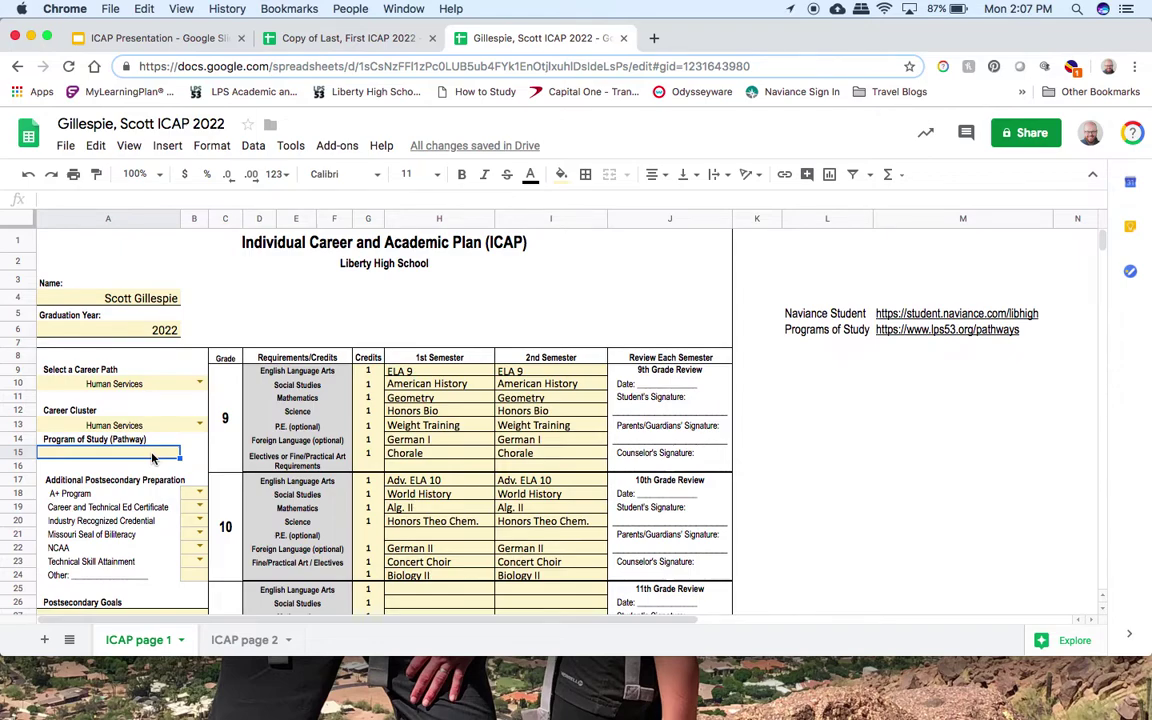
{"action": "type", "text": "Co"}
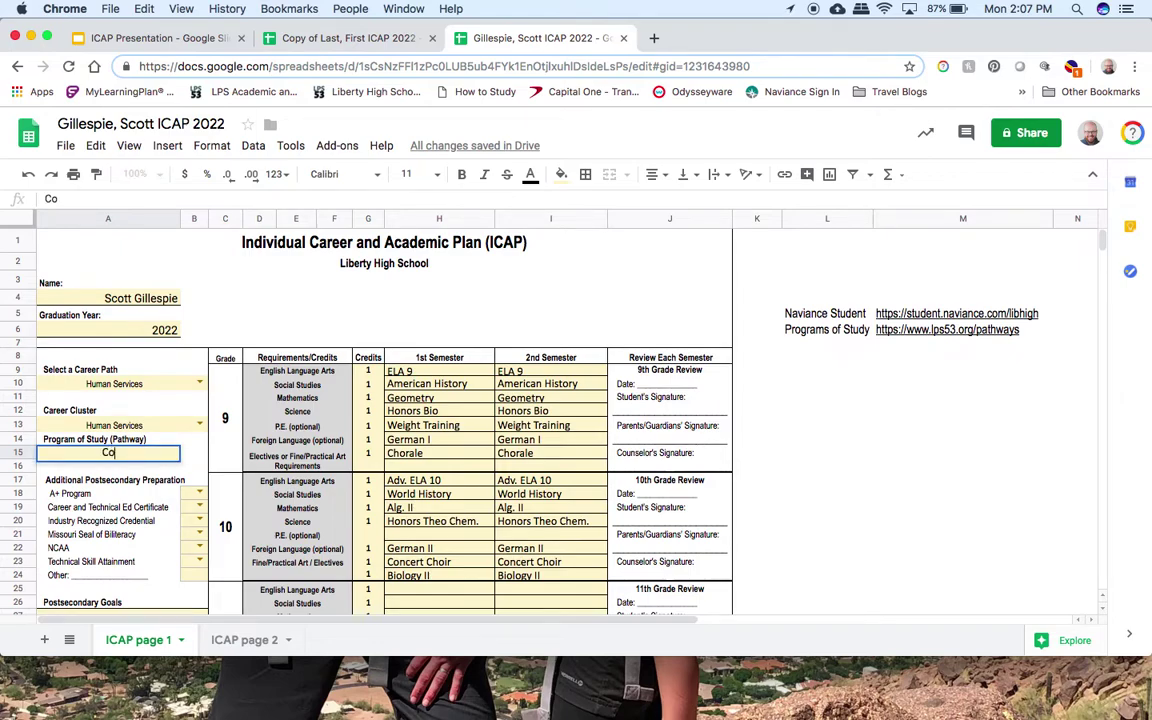
{"action": "type", "text": "unseling & Mental"}
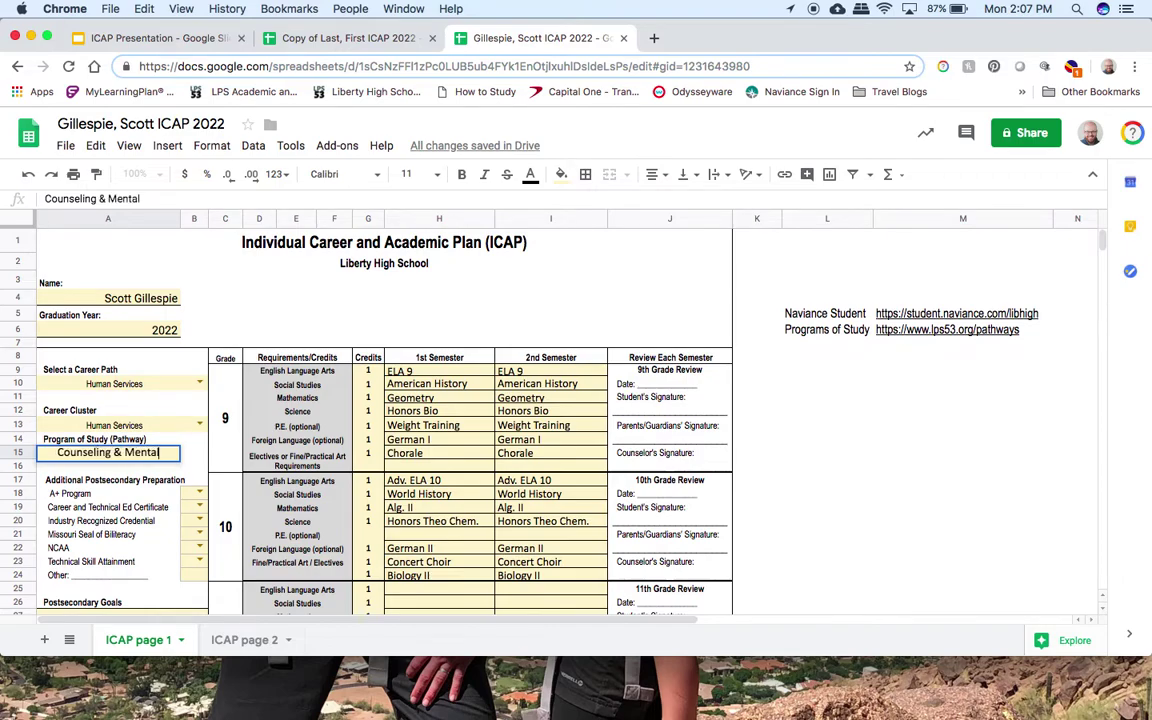
{"action": "type", "text": " Health S"}
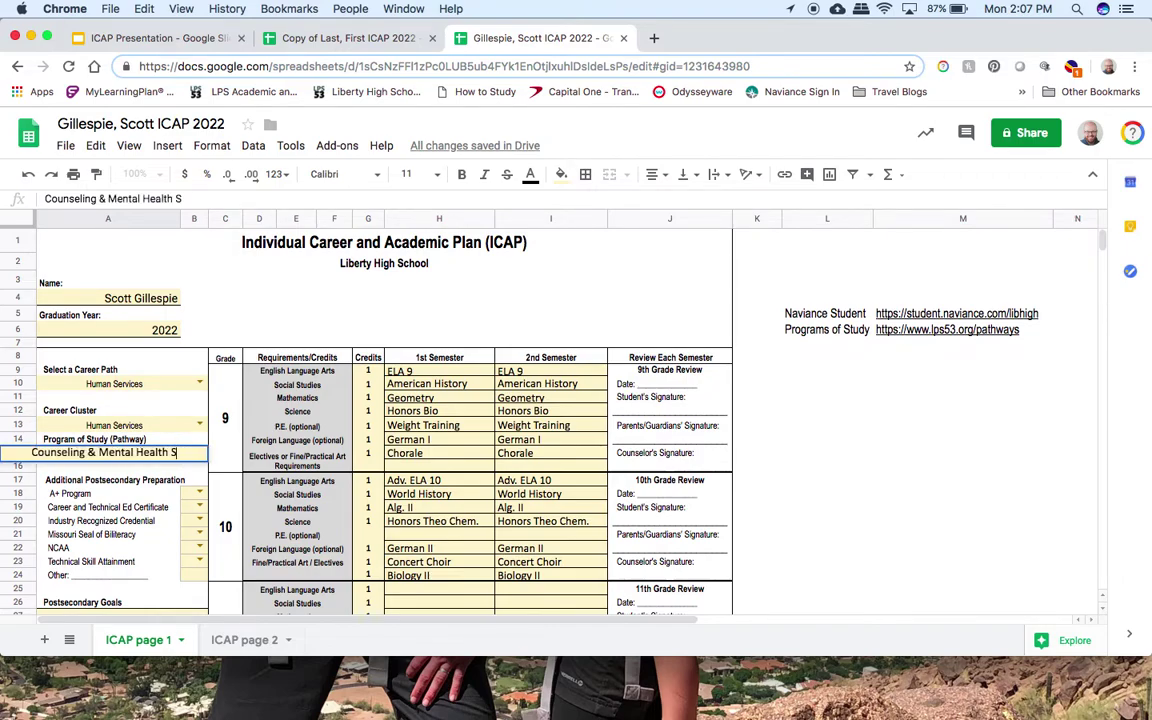
{"action": "type", "text": "ervices"}
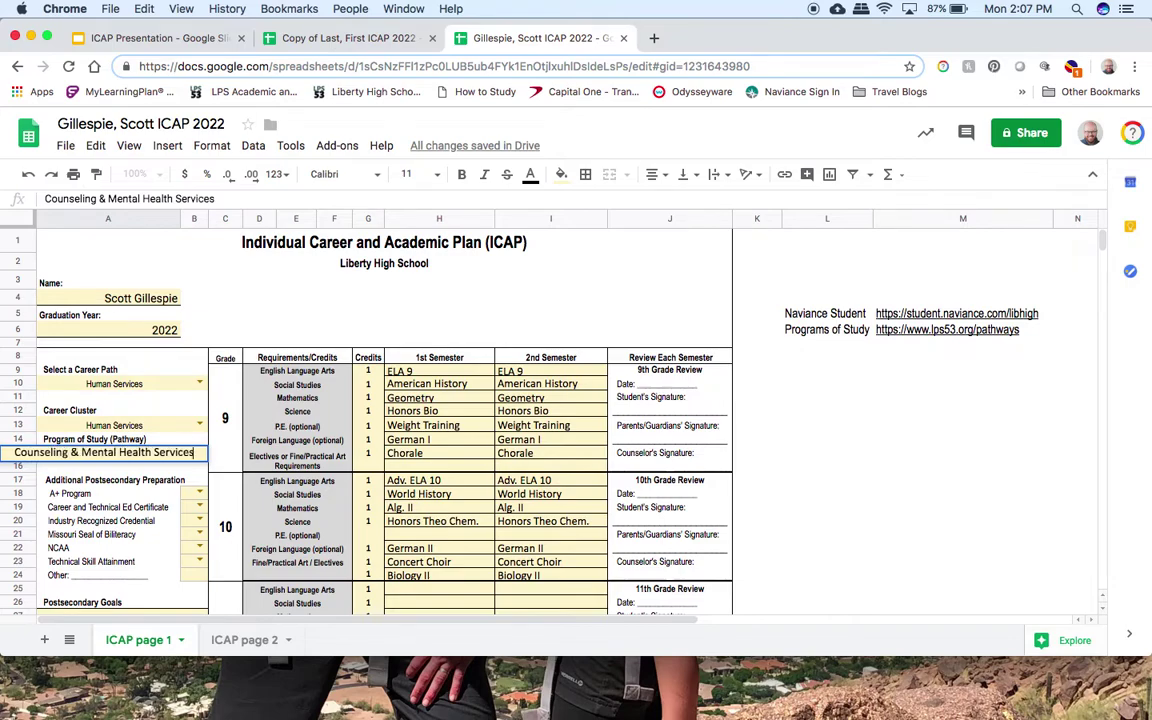
{"action": "left_click", "coordinate": [193, 479]}
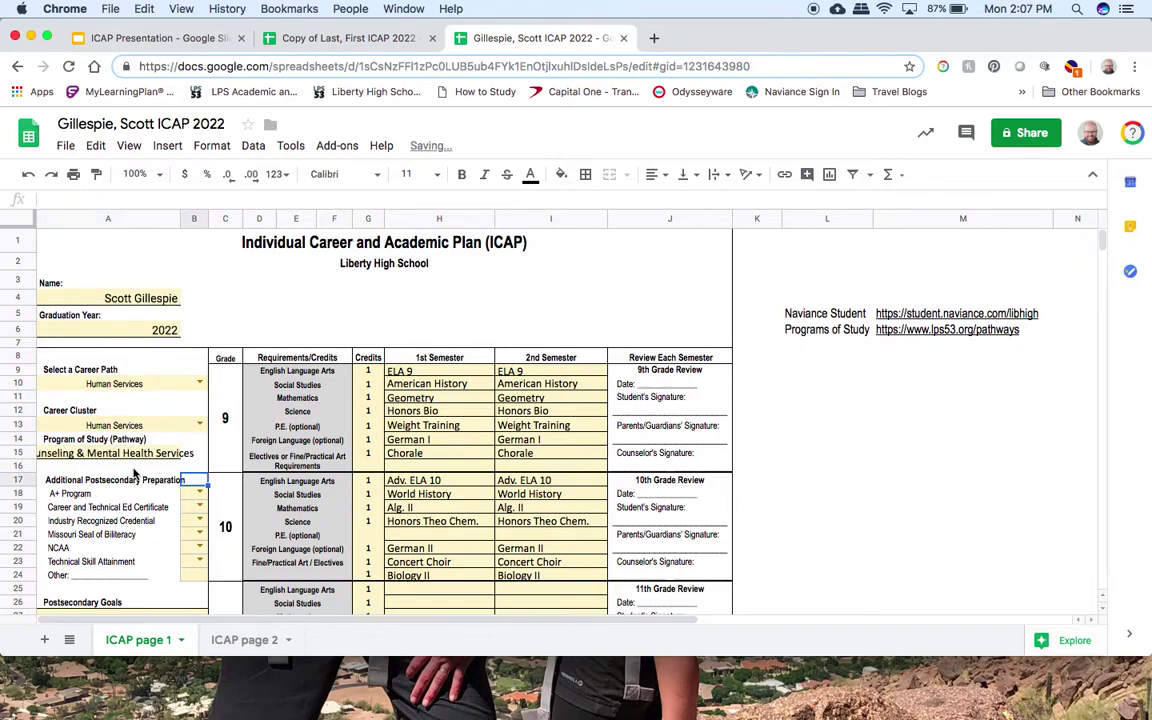
{"action": "left_click", "coordinate": [202, 494]}
{"action": "left_click", "coordinate": [200, 507]}
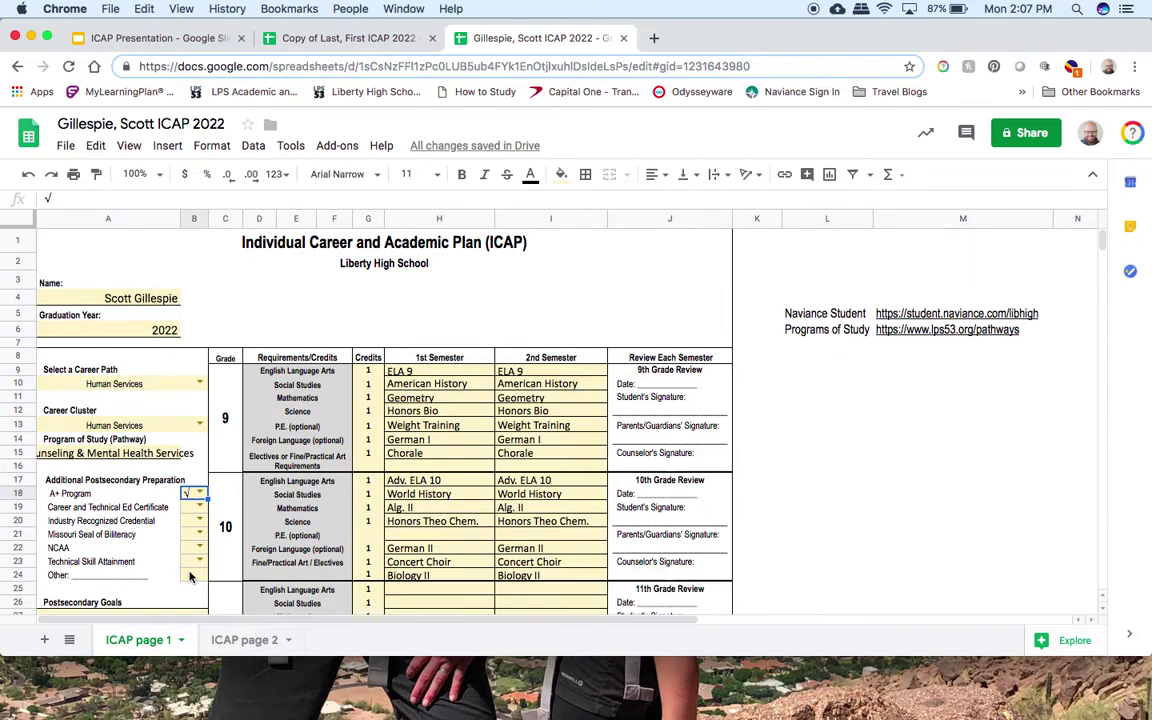
- Enter High School Counselor as the Postsecondary Goals text
{"action": "scroll", "coordinate": [190, 577], "scroll_direction": "down", "scroll_amount": 3}
{"action": "scroll", "coordinate": [190, 577], "scroll_direction": "up", "scroll_amount": 2}
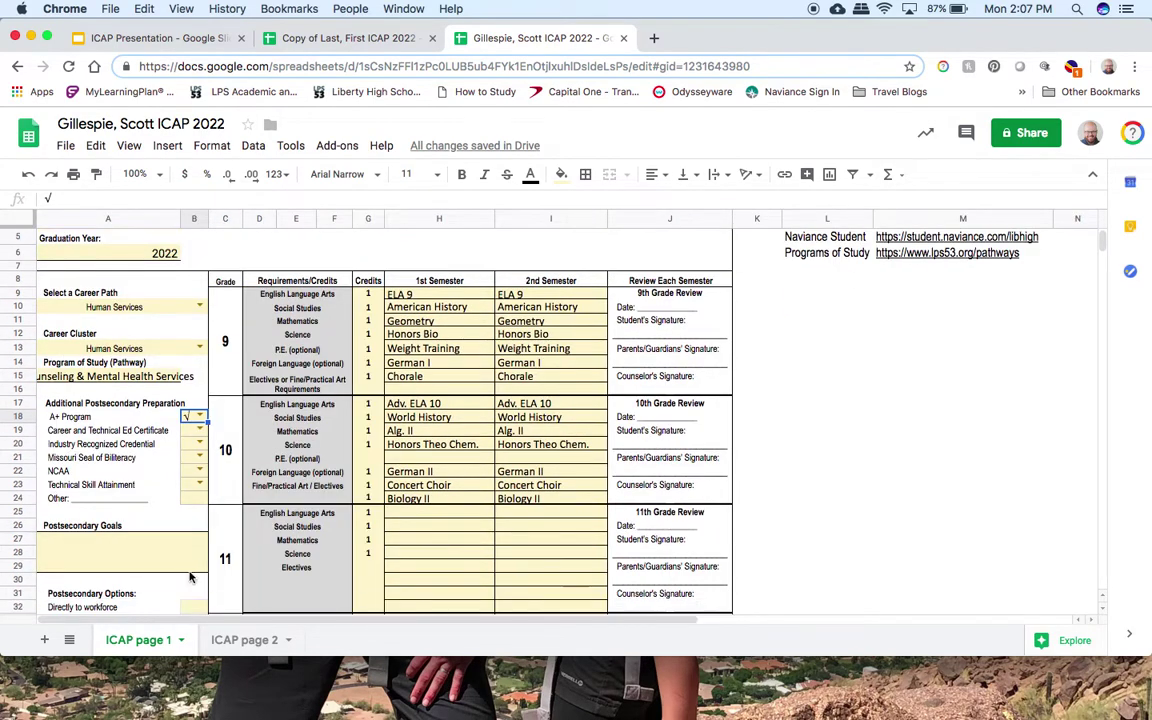
{"action": "scroll", "coordinate": [190, 577], "scroll_direction": "down", "scroll_amount": 1}
{"action": "left_click", "coordinate": [127, 537]}
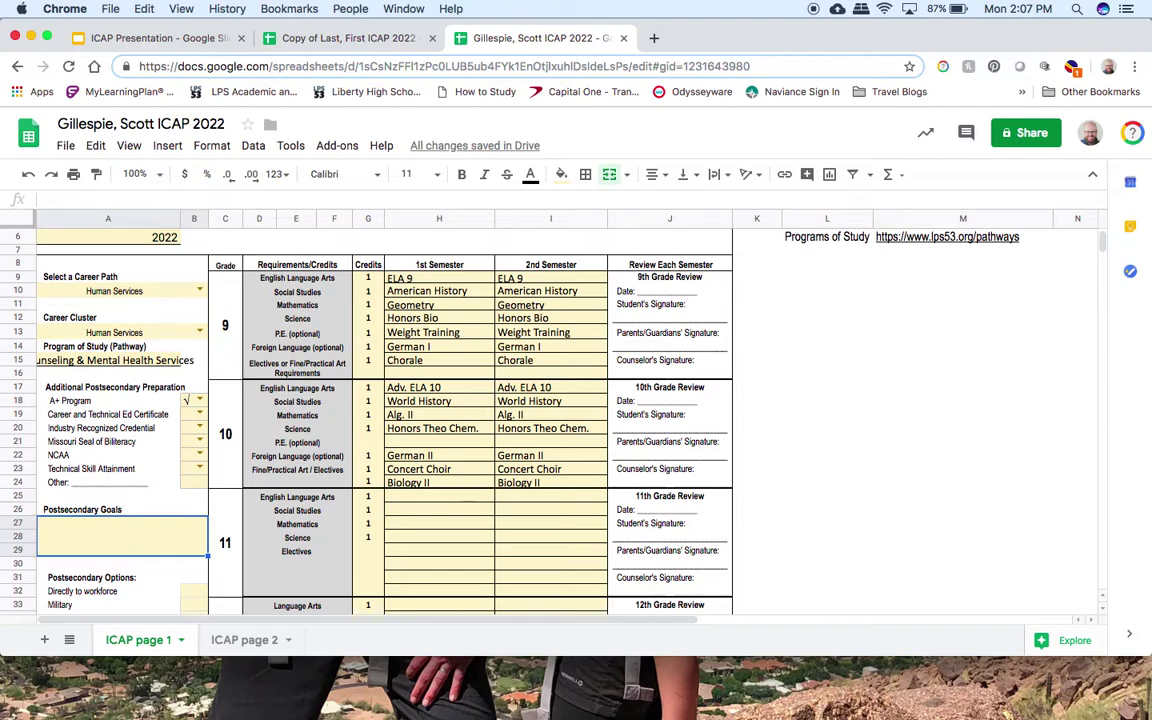
{"action": "type", "text": "High Scho"}
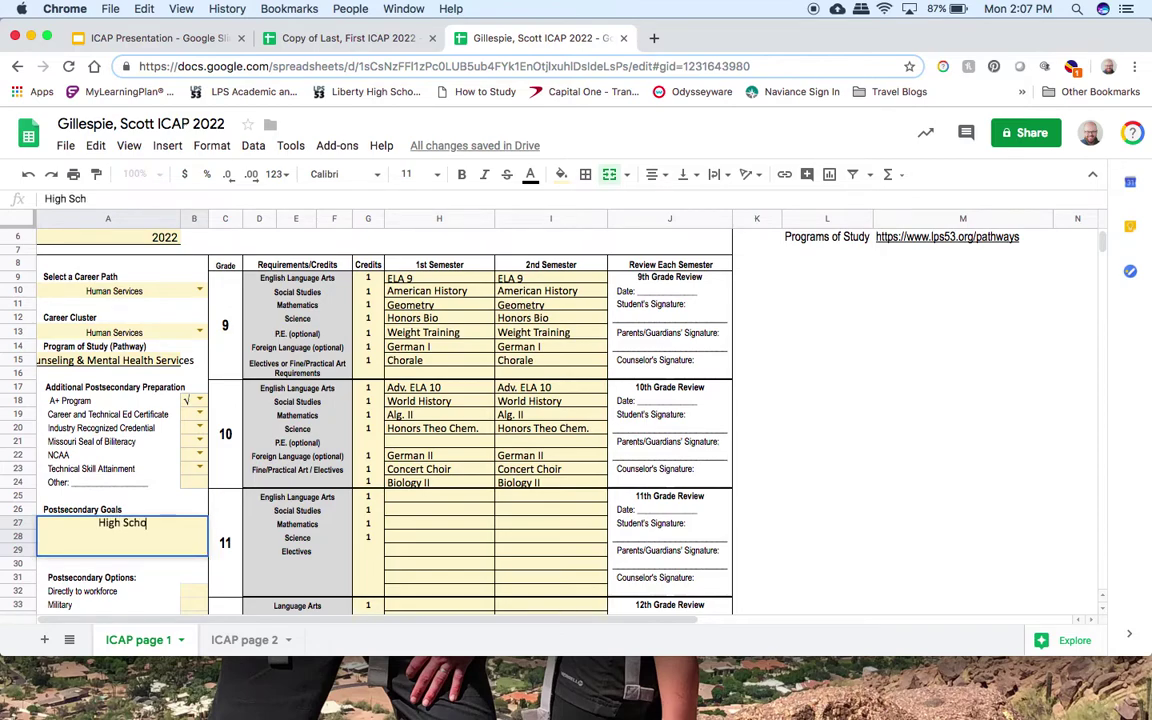
{"action": "type", "text": "ol Counselor"}
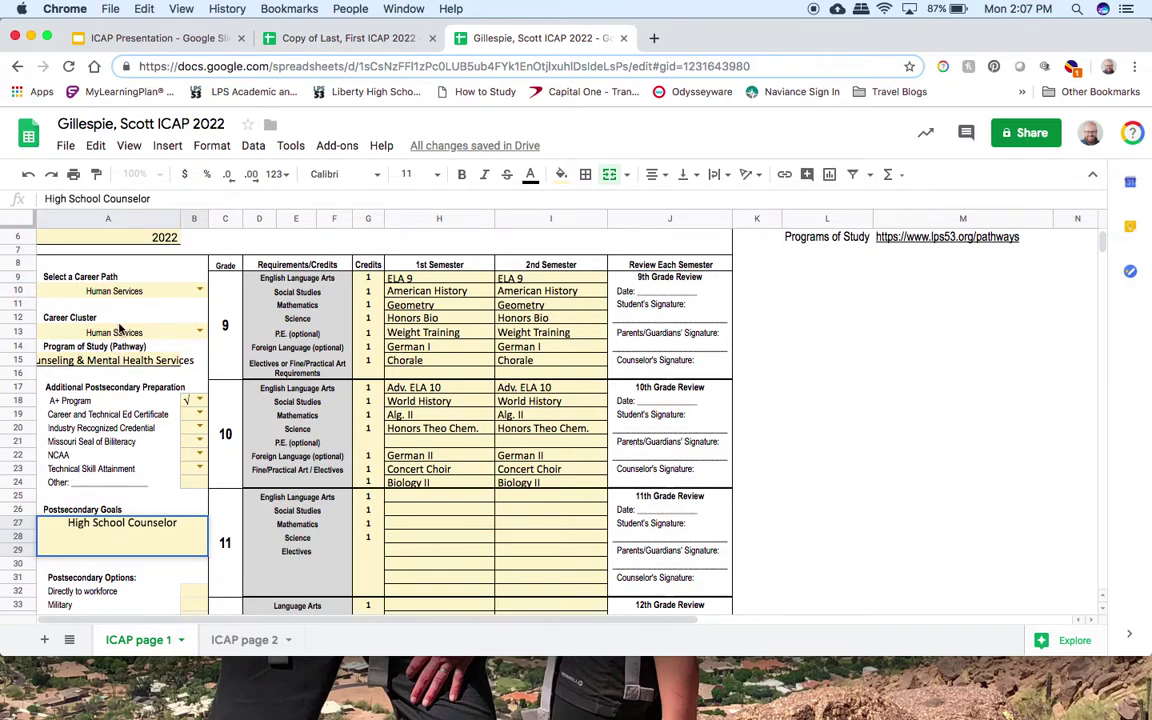
{"action": "scroll", "coordinate": [118, 328], "scroll_direction": "down", "scroll_amount": 1}
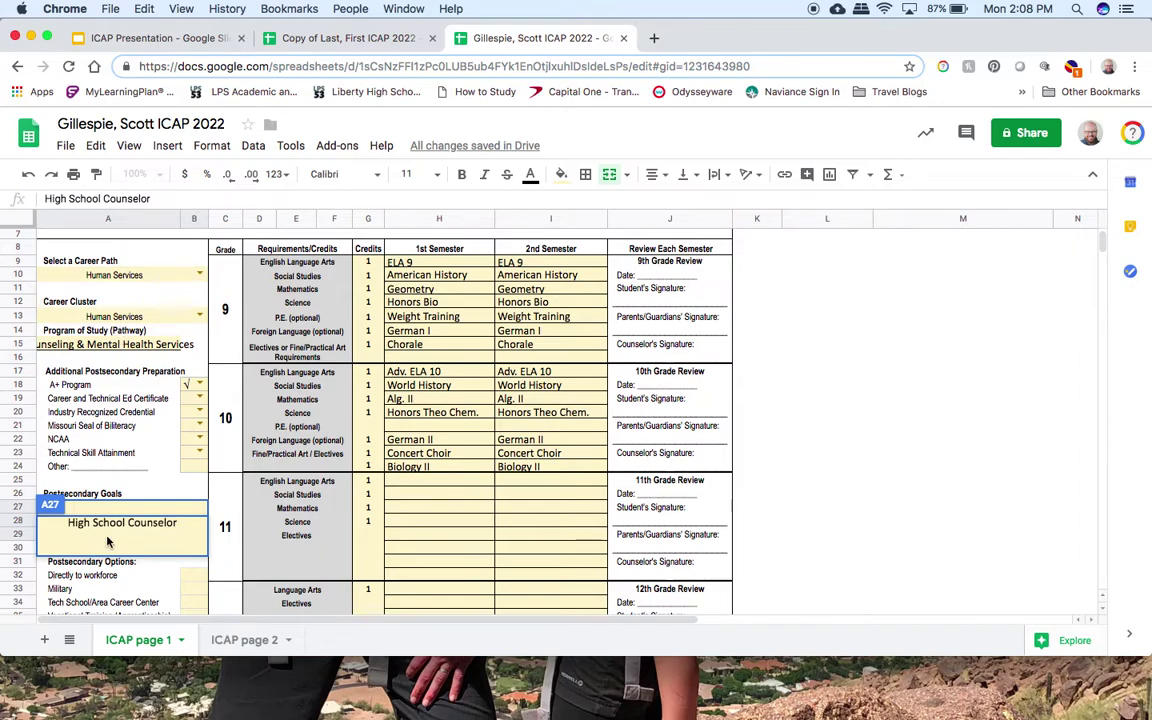
{"action": "left_click", "coordinate": [152, 481]}
- Mark 4 Year College or University with an X under Postsecondary Options
{"action": "scroll", "coordinate": [165, 562], "scroll_direction": "down", "scroll_amount": 2}
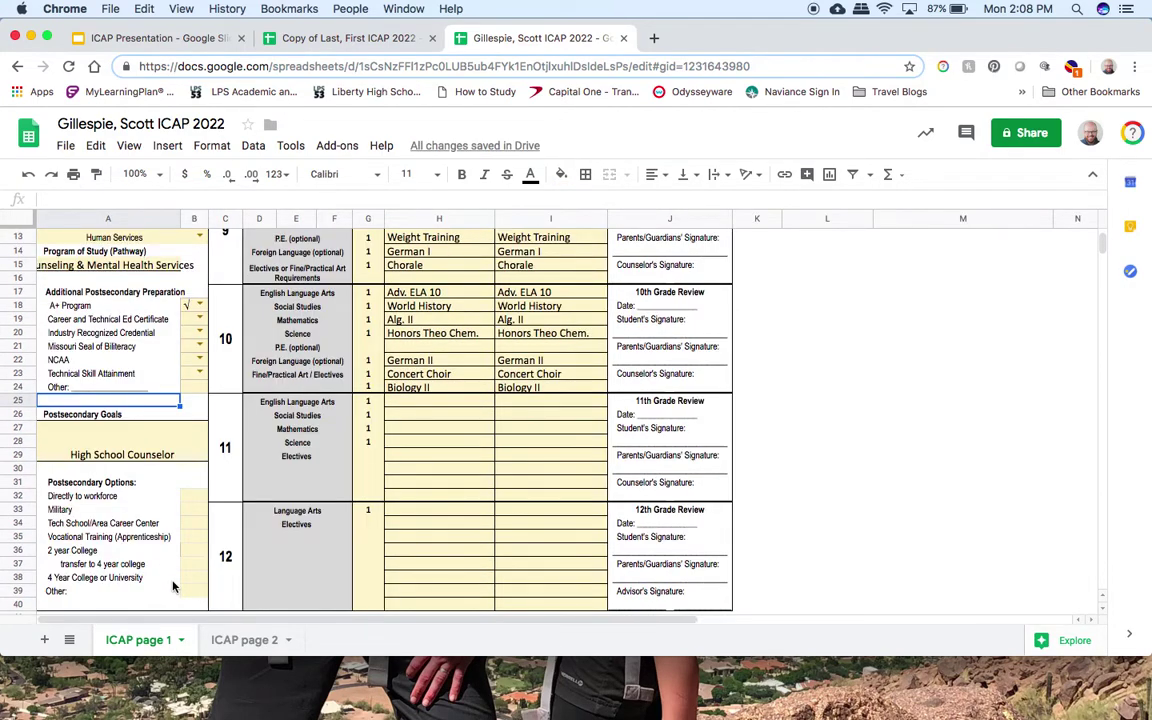
{"action": "left_click", "coordinate": [194, 577]}
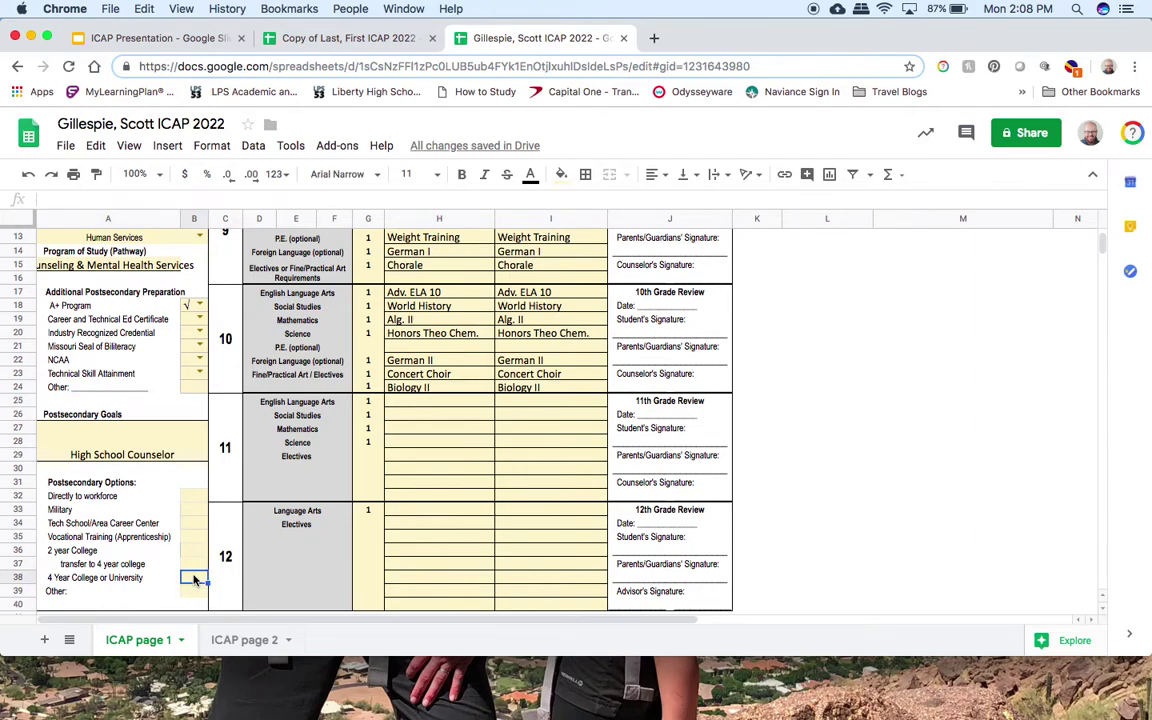
{"action": "type", "text": "X"}
{"action": "left_click", "coordinate": [330, 574]}
- Enter Health (summer) as the 1st semester course in the grade 10 P.E. (optional) row
{"action": "scroll", "coordinate": [330, 574], "scroll_direction": "up", "scroll_amount": 4}
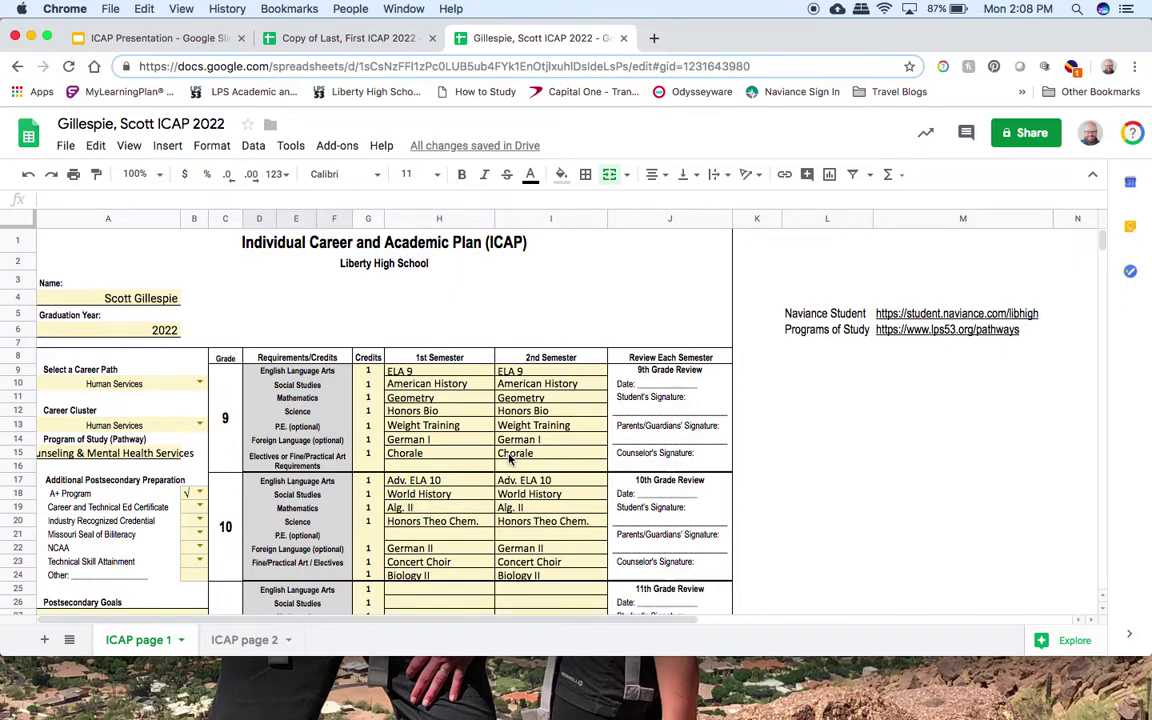
{"action": "scroll", "coordinate": [510, 458], "scroll_direction": "down", "scroll_amount": 1}
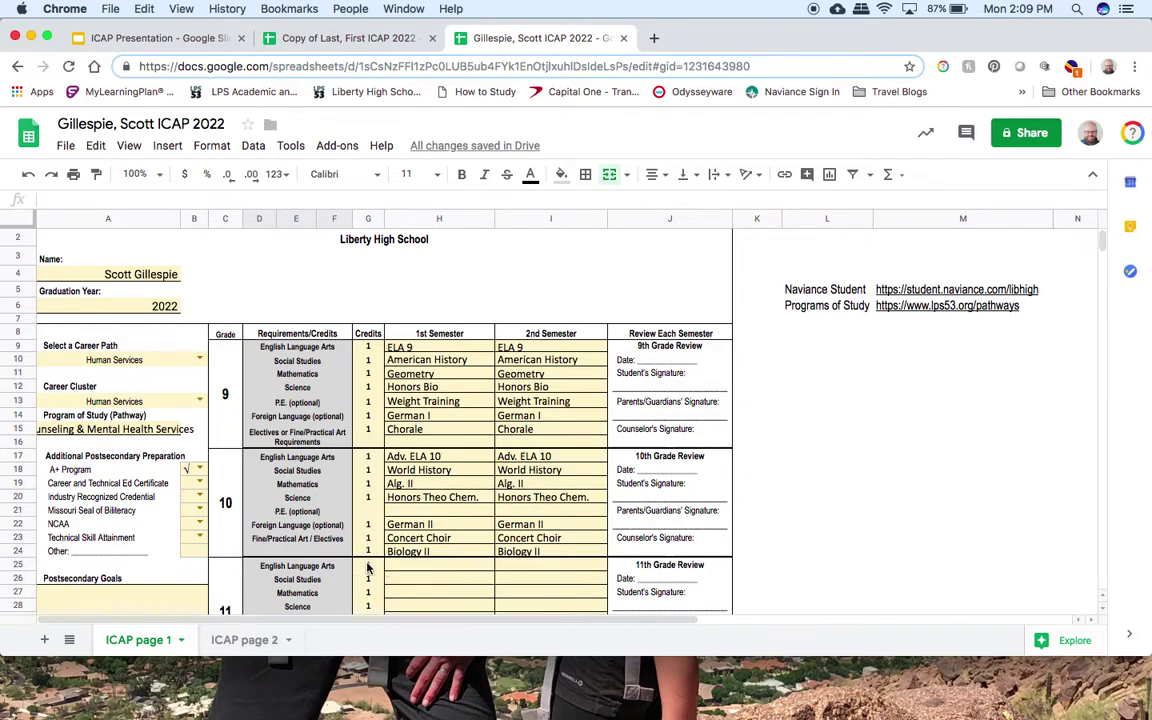
{"action": "left_click", "coordinate": [416, 511]}
{"action": "type", "text": "Health"}
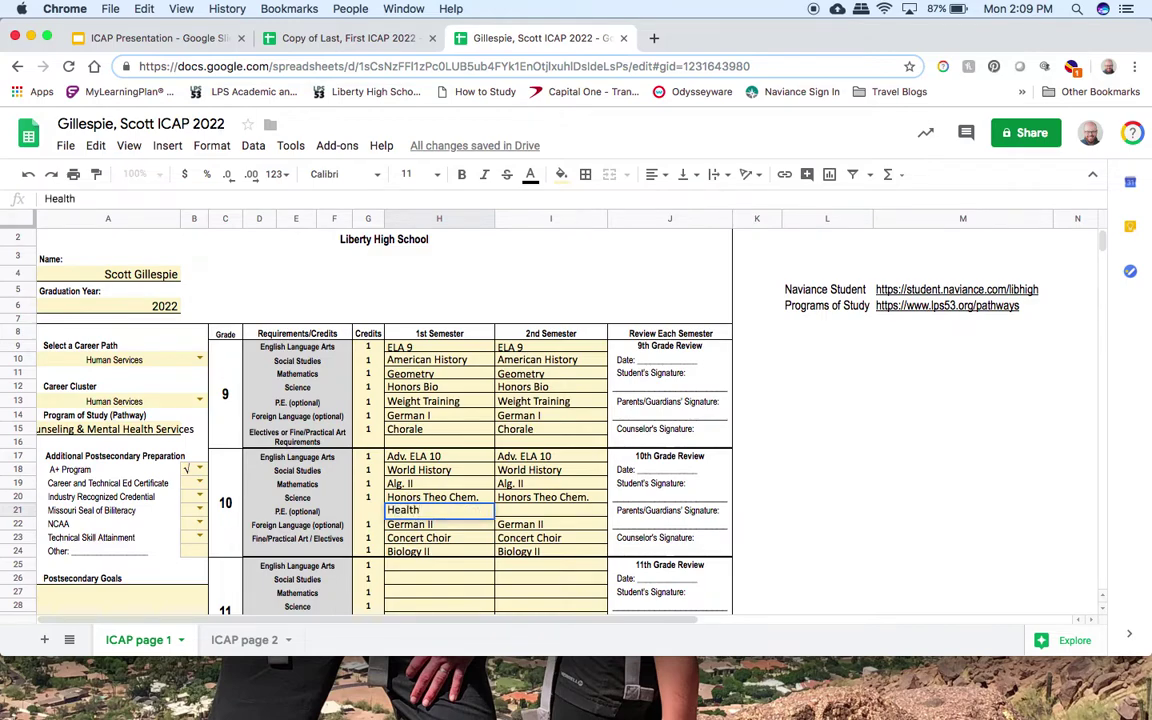
{"action": "type", "text": " (summe"}
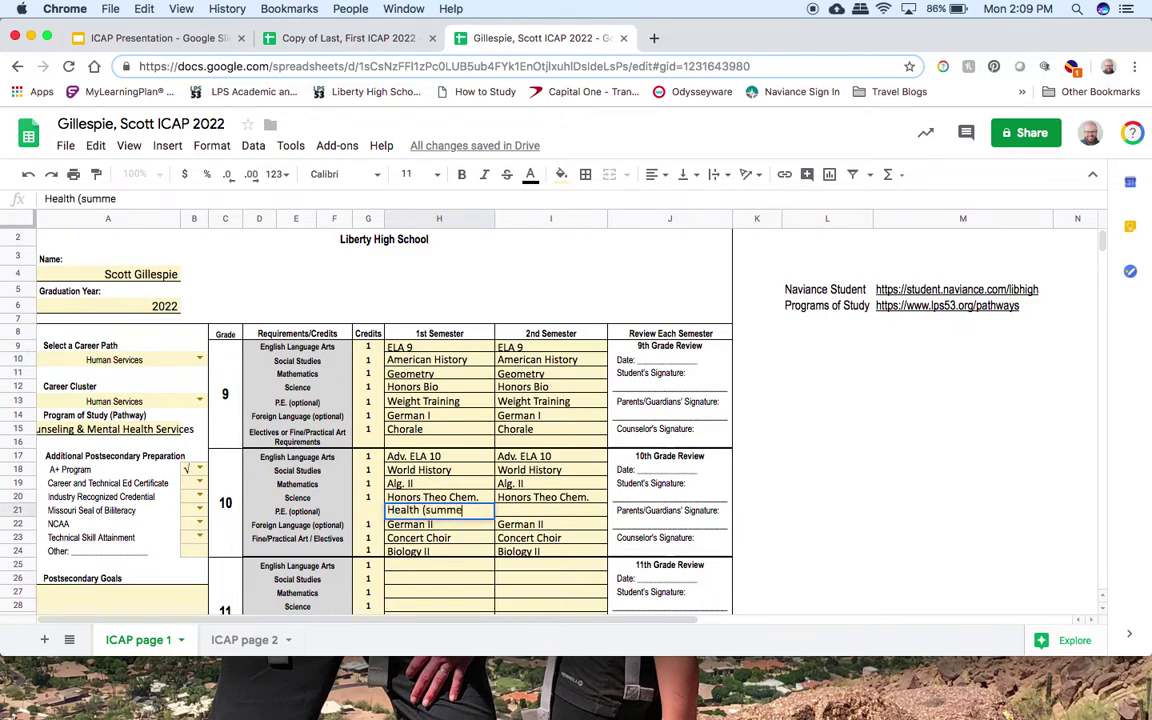
{"action": "type", "text": "r)"}
{"action": "key", "text": "Tab"}
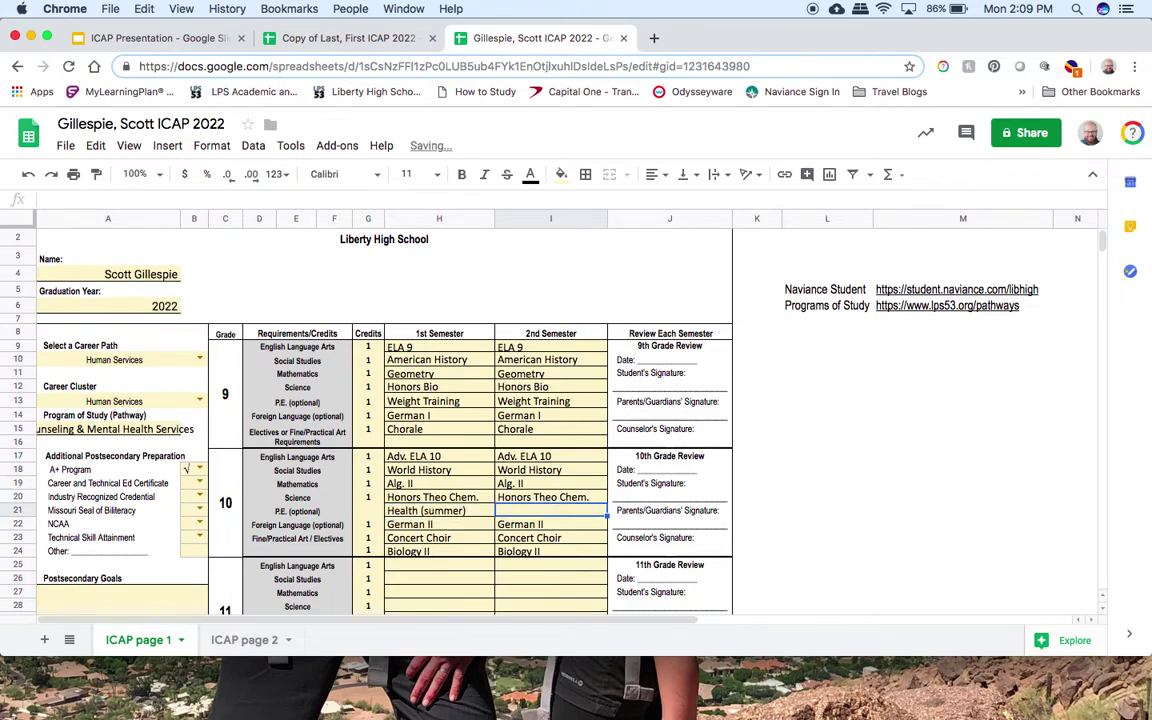
- Enter Personal Fin. (summer) as the 2nd semester course in the grade 10 P.E. row and set that row's credits to 1
{"action": "type", "text": "Personal Fin. ("}
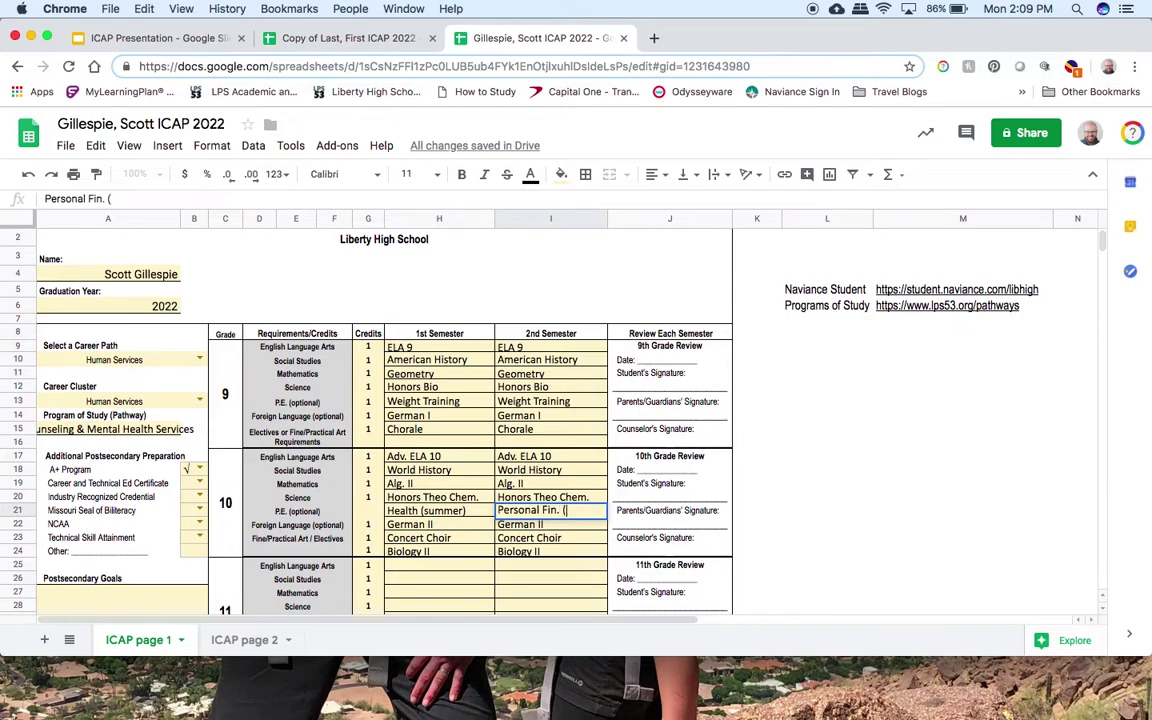
{"action": "type", "text": "summer)"}
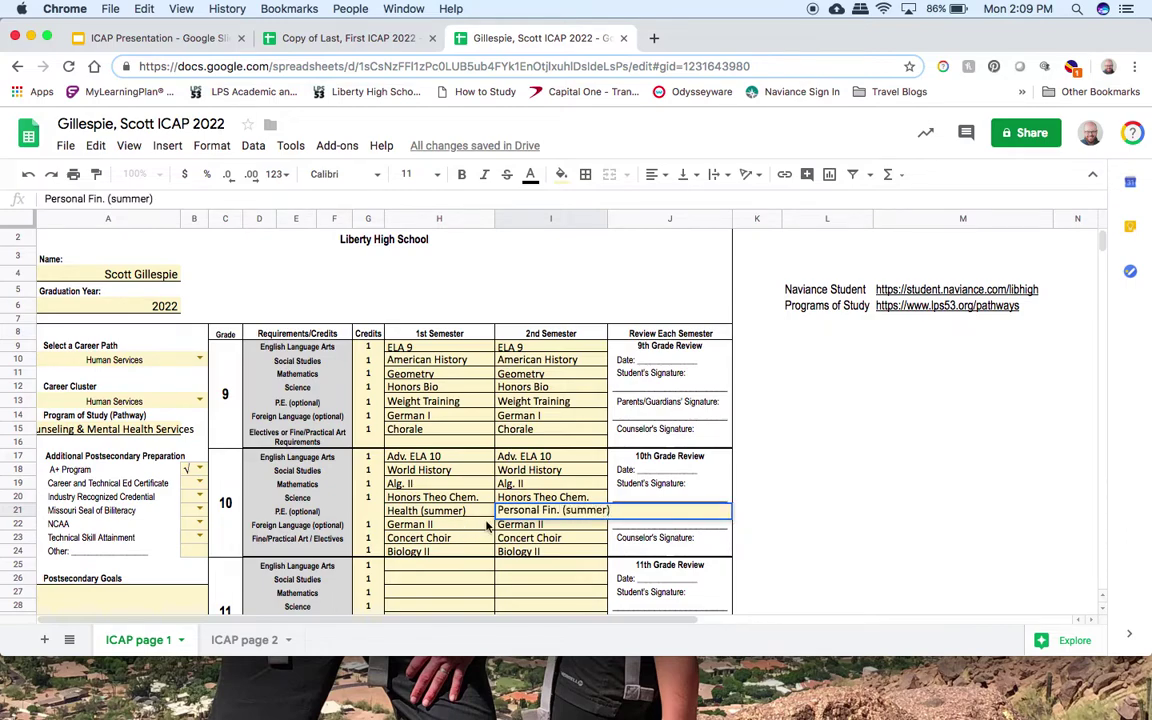
{"action": "key", "text": "Return"}
{"action": "left_click", "coordinate": [372, 516]}
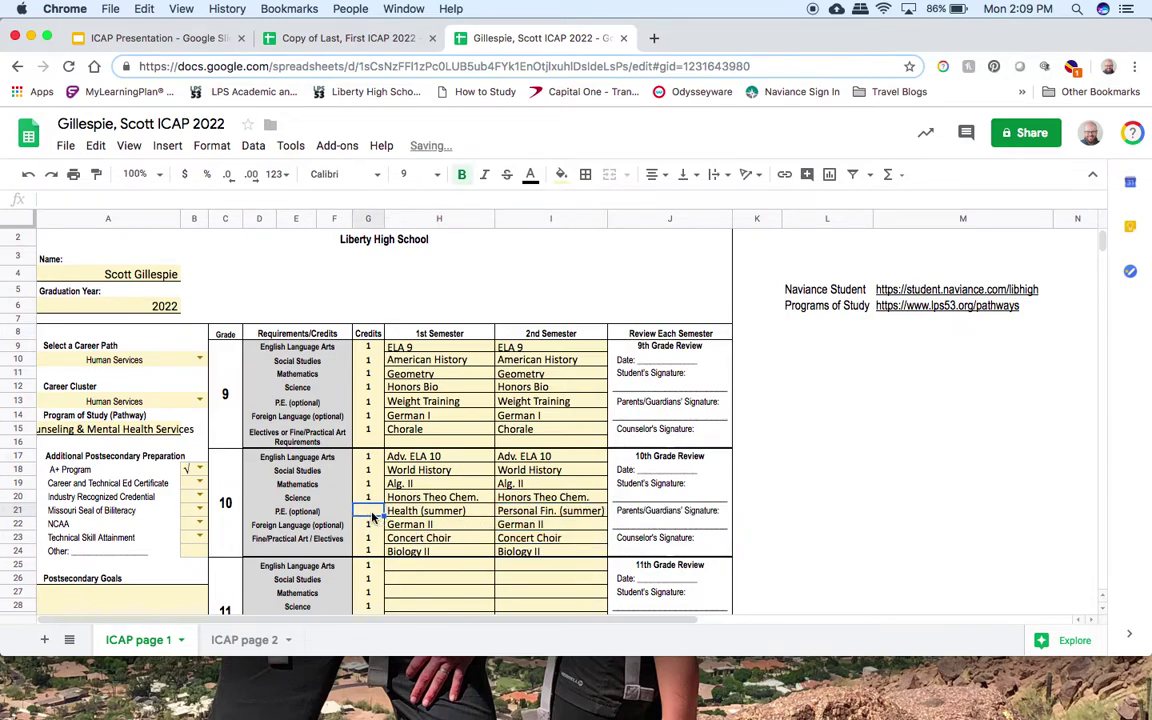
{"action": "type", "text": "1"}
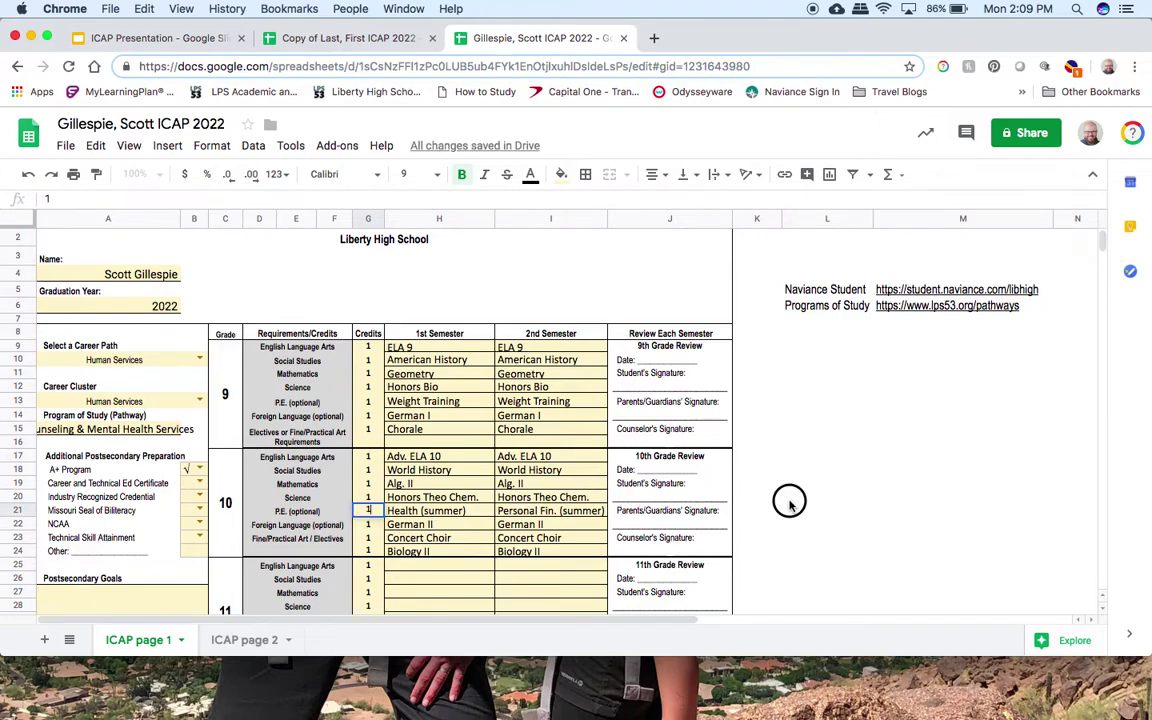
- Finish the grade 10 P.E. credits entry and open the Programs of Study website linked beside the plan
{"action": "left_click", "coordinate": [789, 500]}
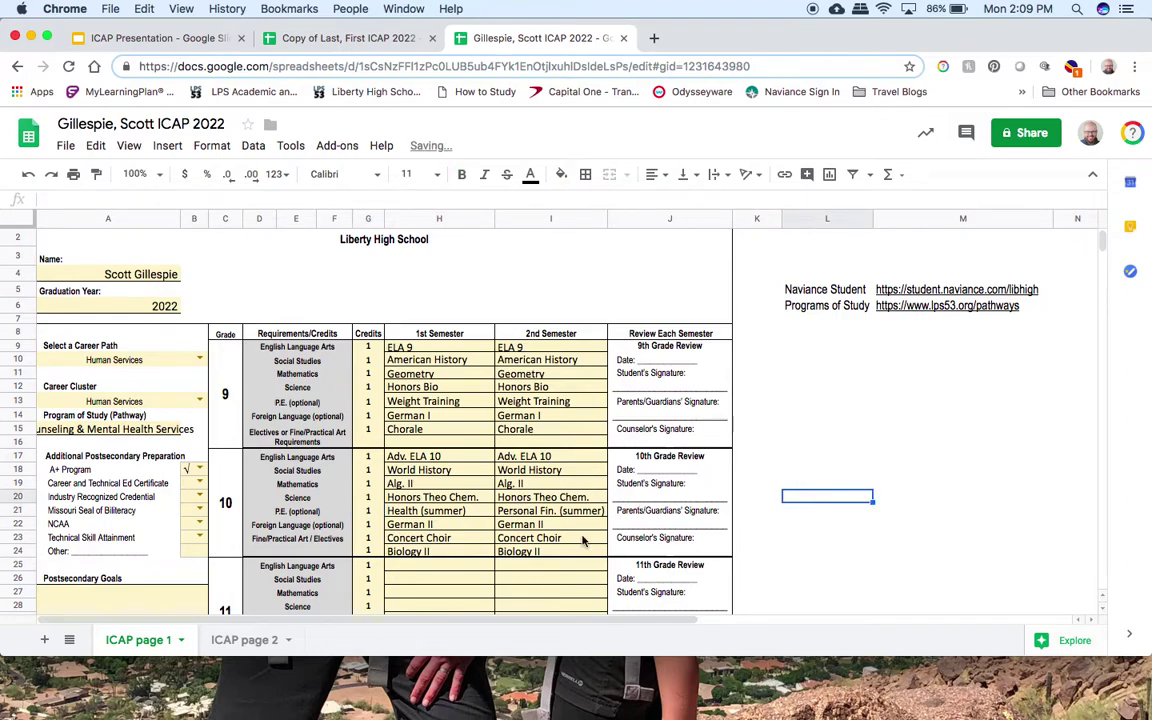
{"action": "scroll", "coordinate": [583, 541], "scroll_direction": "down", "scroll_amount": 2}
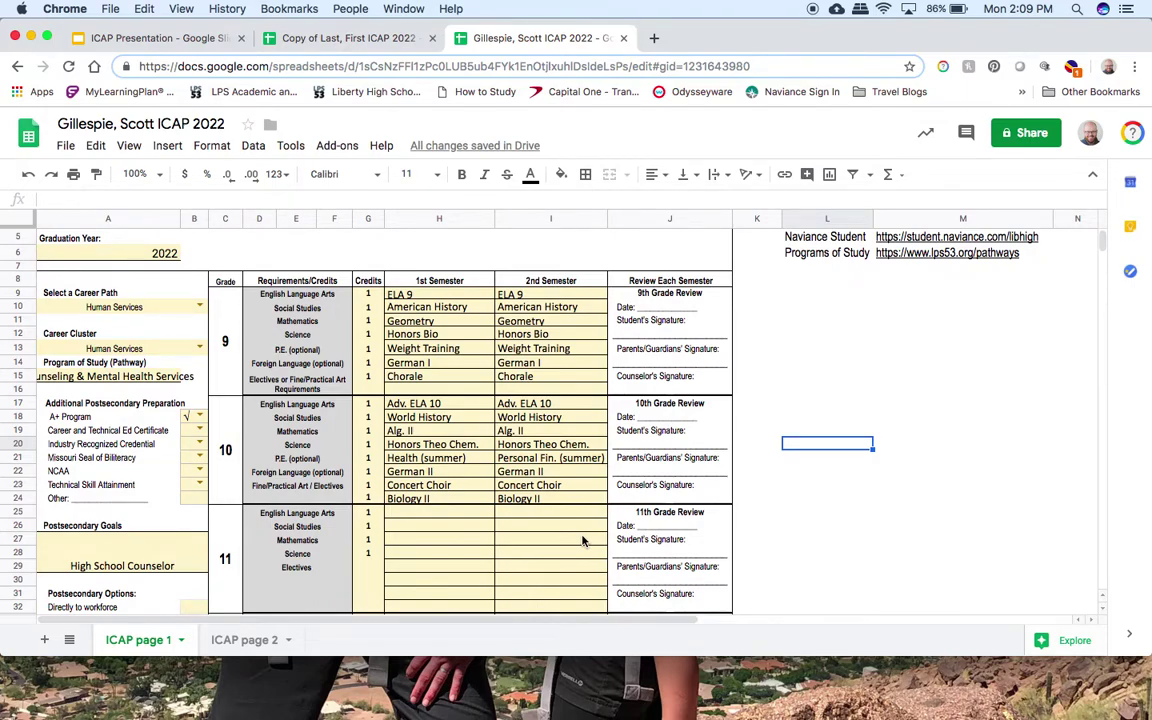
{"action": "scroll", "coordinate": [583, 541], "scroll_direction": "down", "scroll_amount": 5}
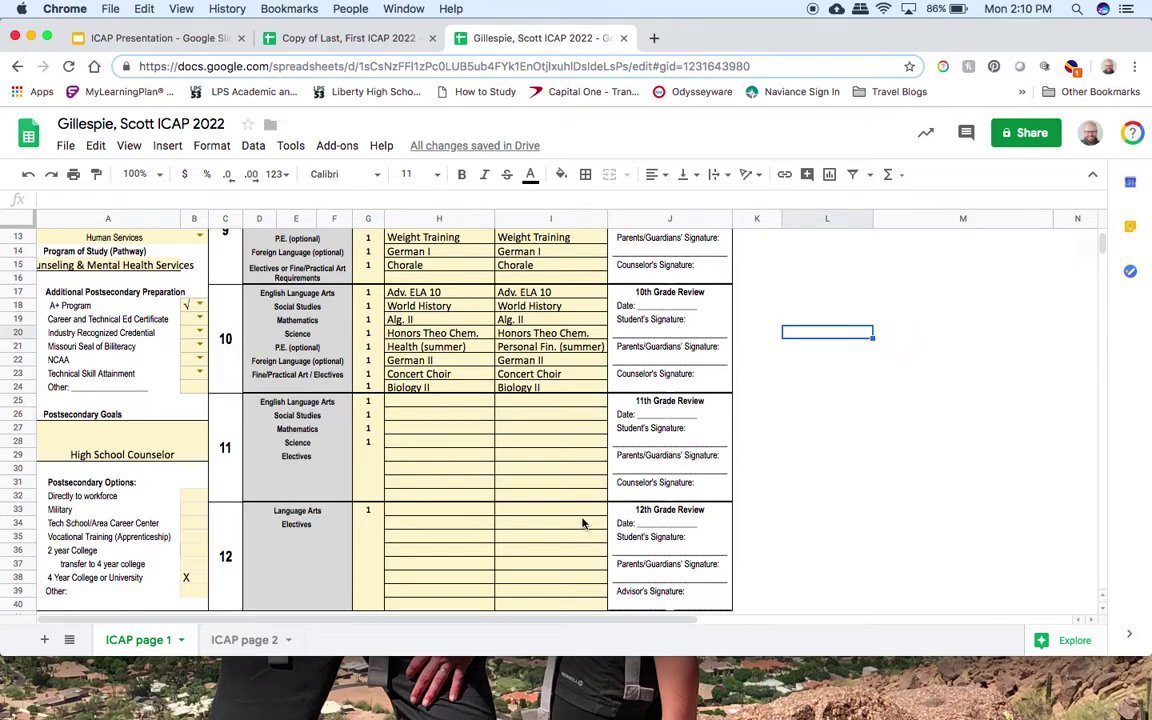
{"action": "scroll", "coordinate": [583, 522], "scroll_direction": "up", "scroll_amount": 6}
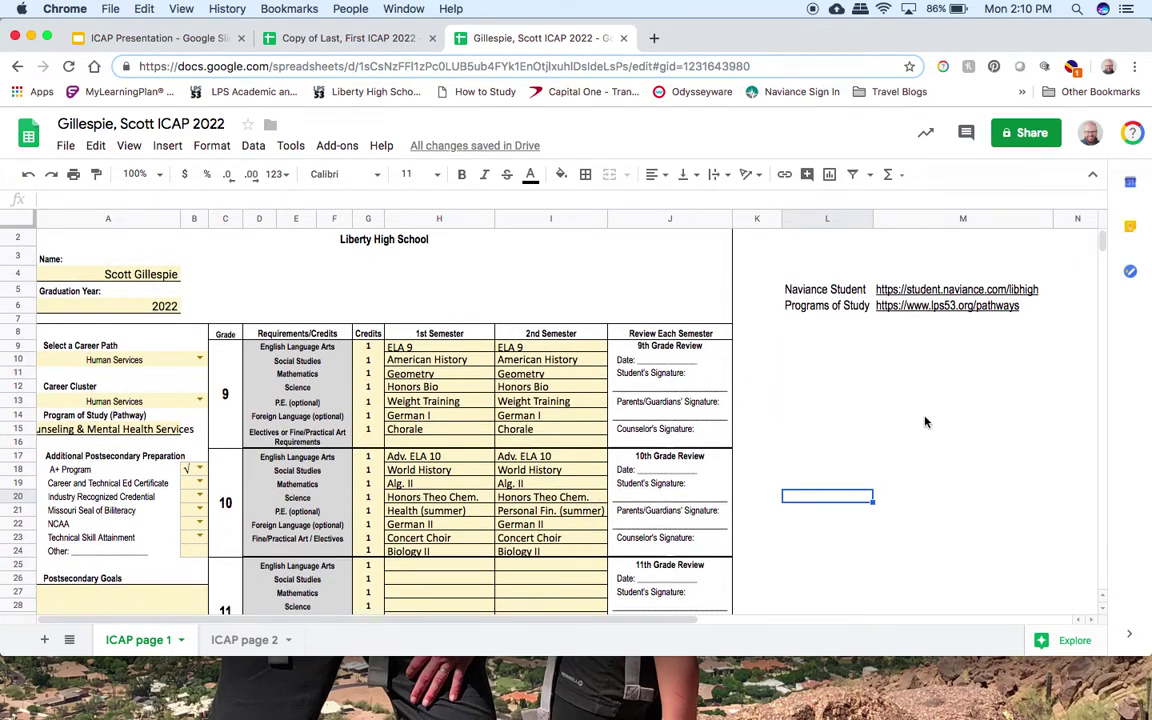
{"action": "left_click", "coordinate": [958, 308]}
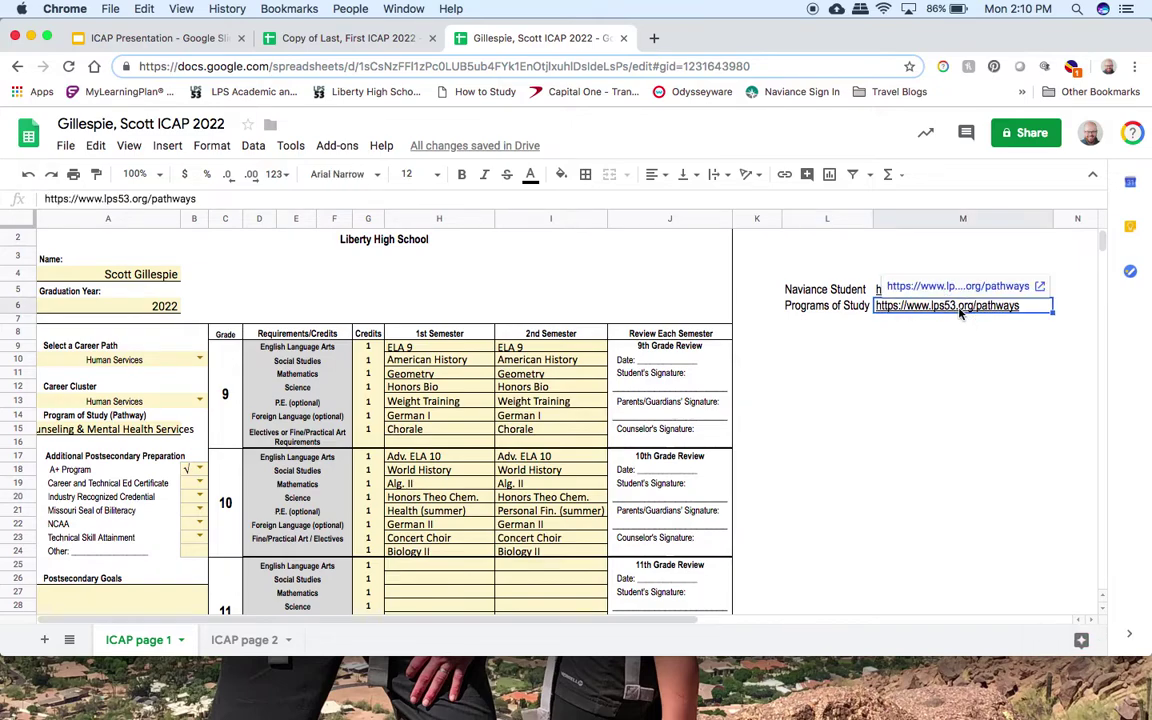
{"action": "left_click", "coordinate": [951, 287]}
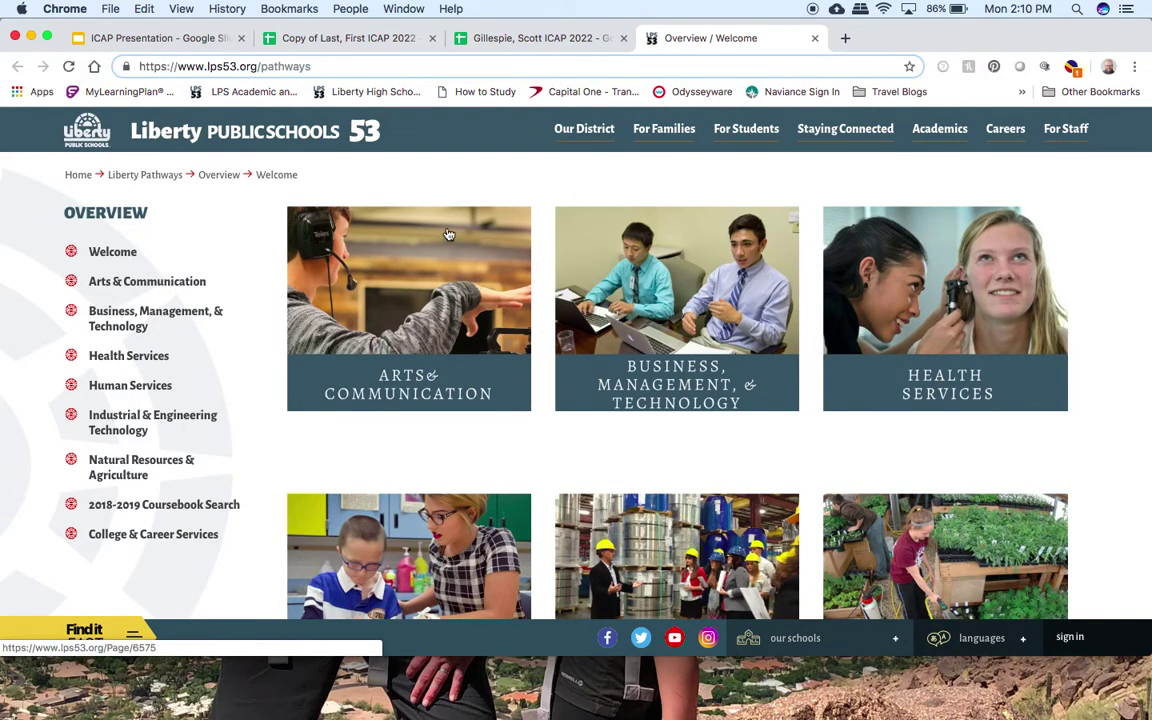
- Open the Social Services info sheet in the Human Services career path and review its credits, recommended courses and majors
{"action": "scroll", "coordinate": [459, 392], "scroll_direction": "down", "scroll_amount": 2}
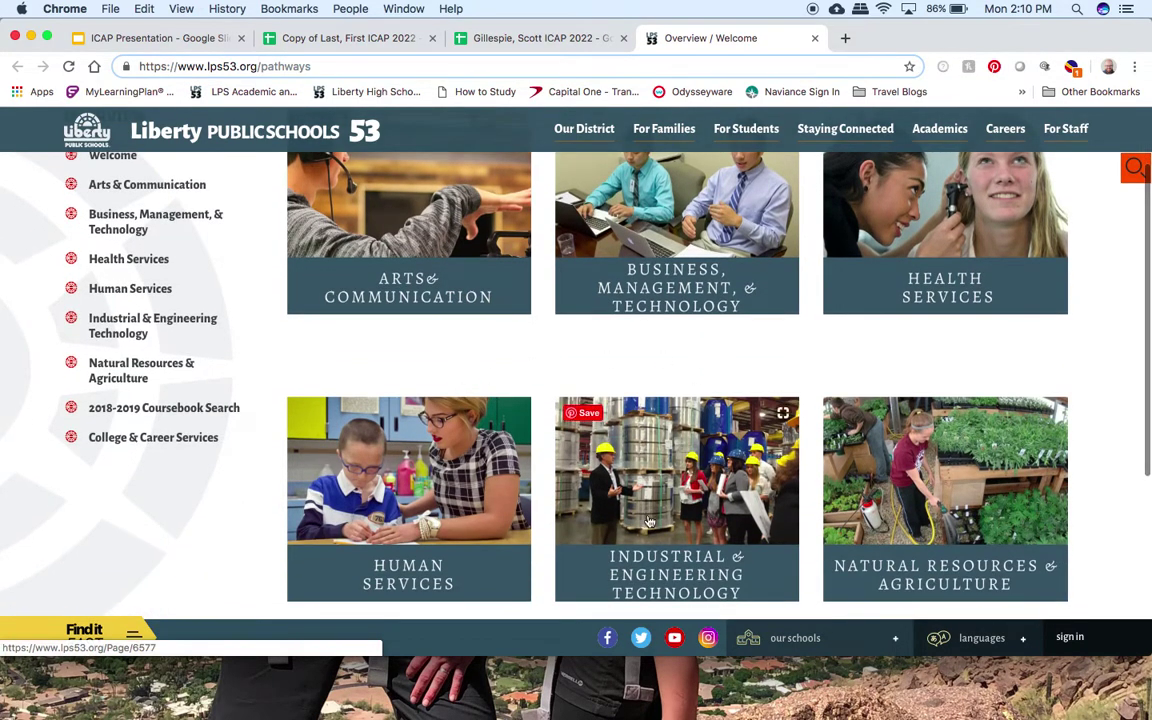
{"action": "left_click", "coordinate": [428, 516]}
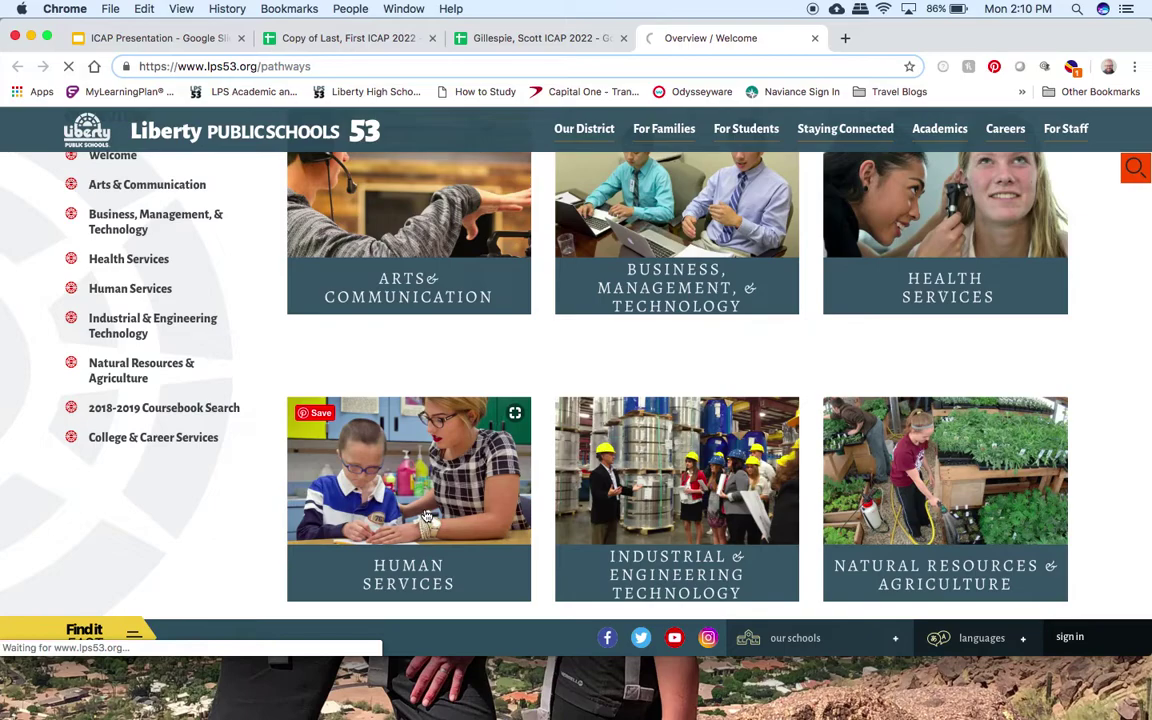
{"action": "scroll", "coordinate": [426, 516], "scroll_direction": "down", "scroll_amount": 7}
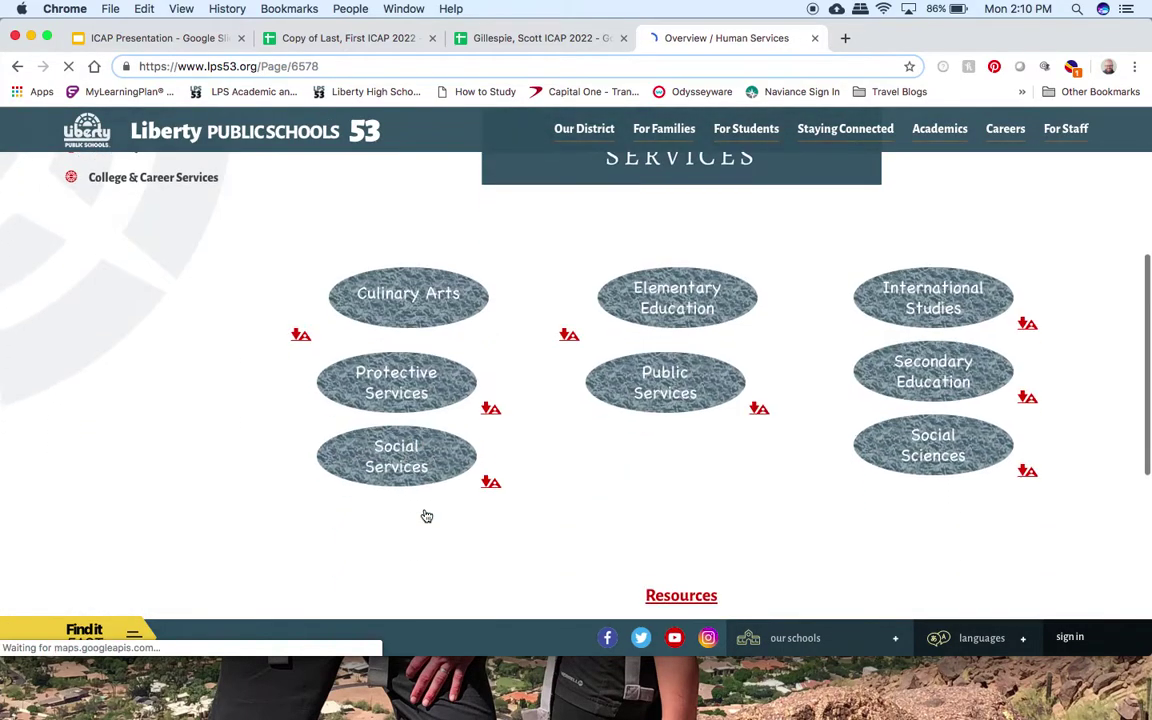
{"action": "left_click", "coordinate": [397, 451]}
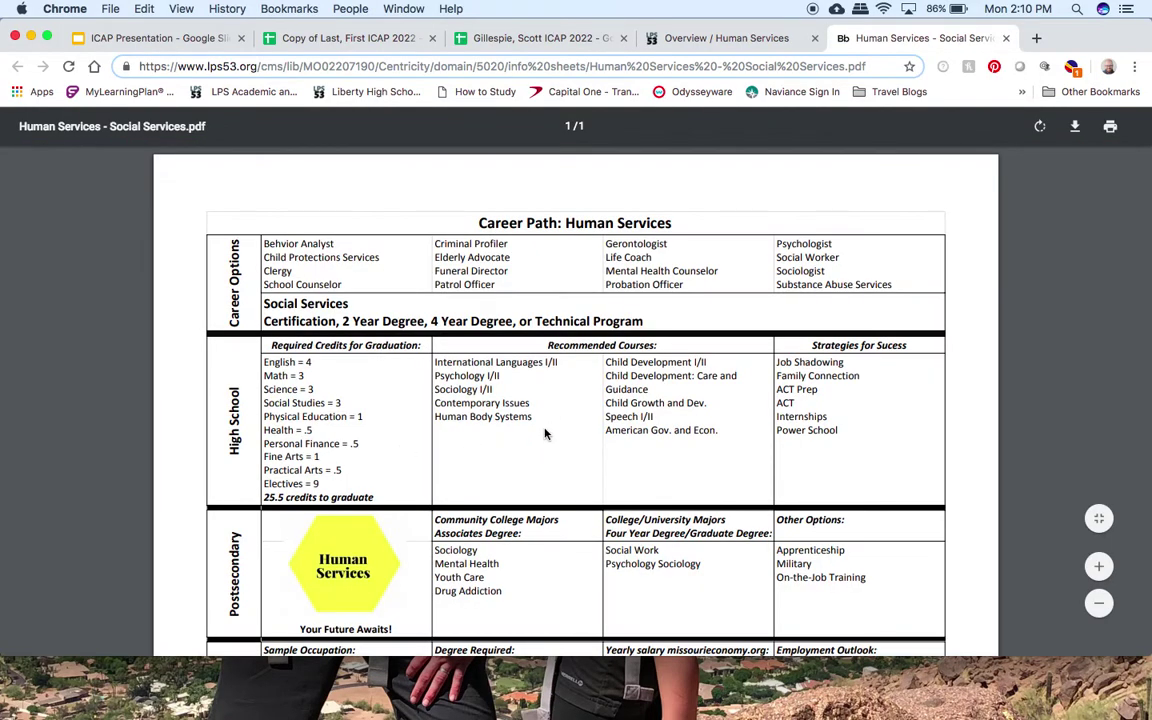
{"action": "scroll", "coordinate": [545, 433], "scroll_direction": "down", "scroll_amount": 3}
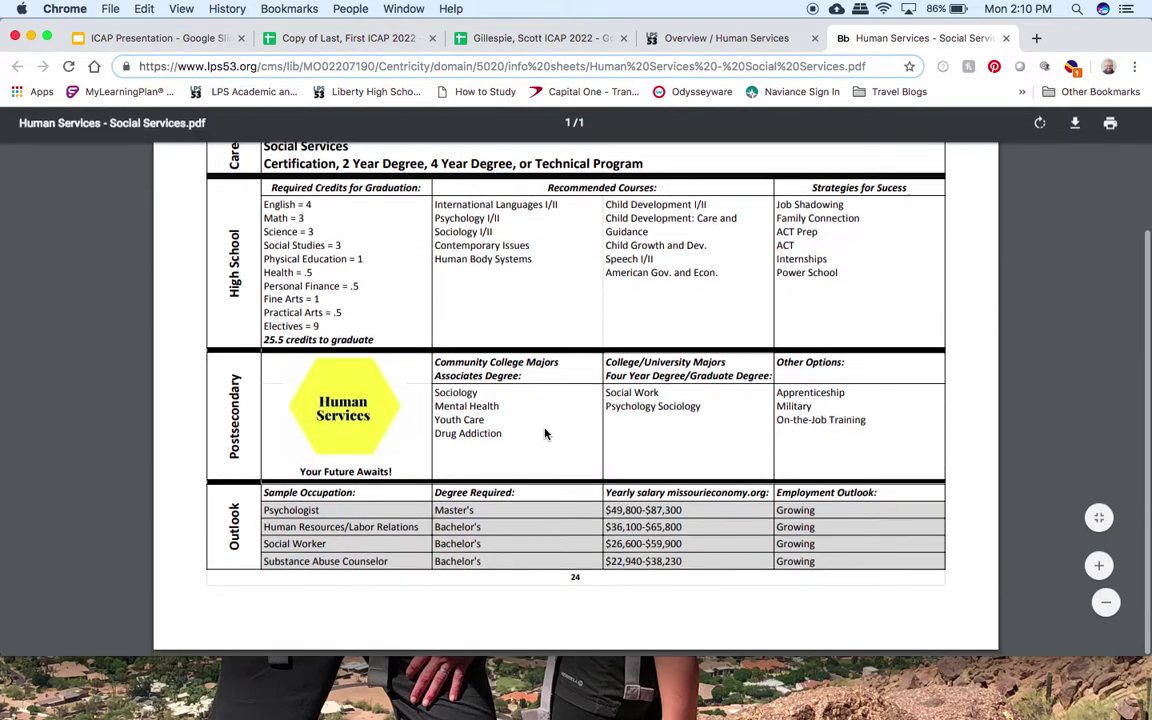
{"action": "scroll", "coordinate": [545, 433], "scroll_direction": "up", "scroll_amount": 2}
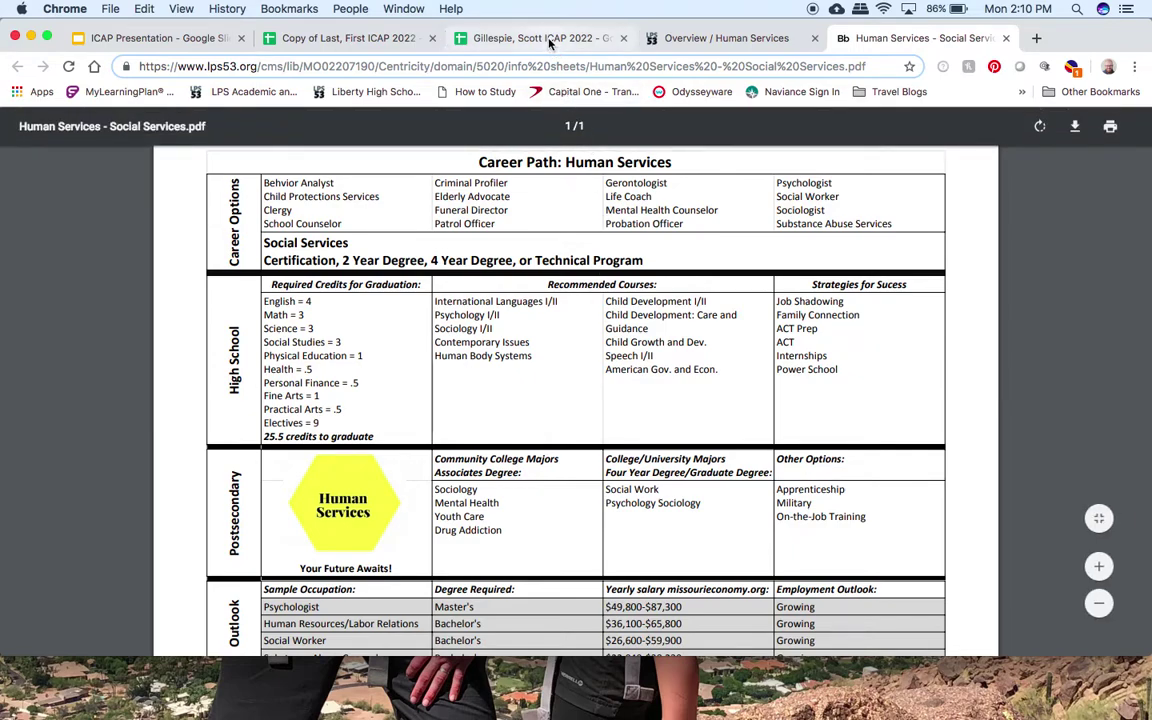
- Return to the Human Services page and go through College & Career Services and its Career Paths page to the Liberty Pathways overview
{"action": "left_click", "coordinate": [730, 40]}
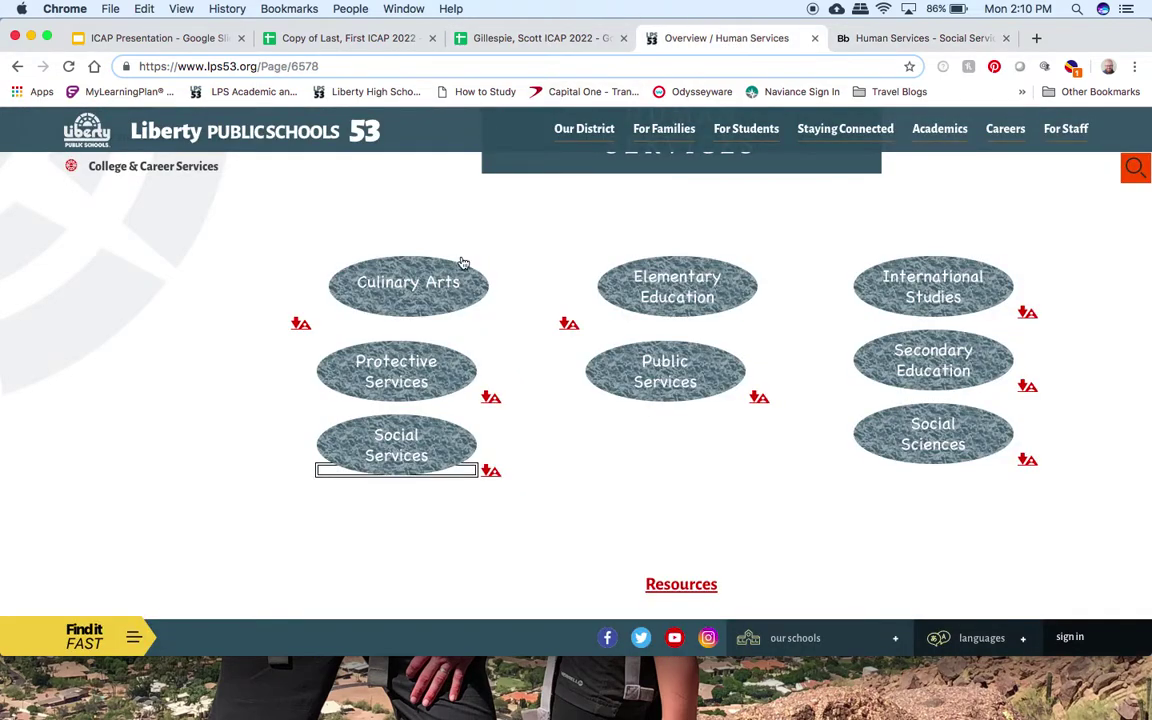
{"action": "scroll", "coordinate": [345, 224], "scroll_direction": "up", "scroll_amount": 5}
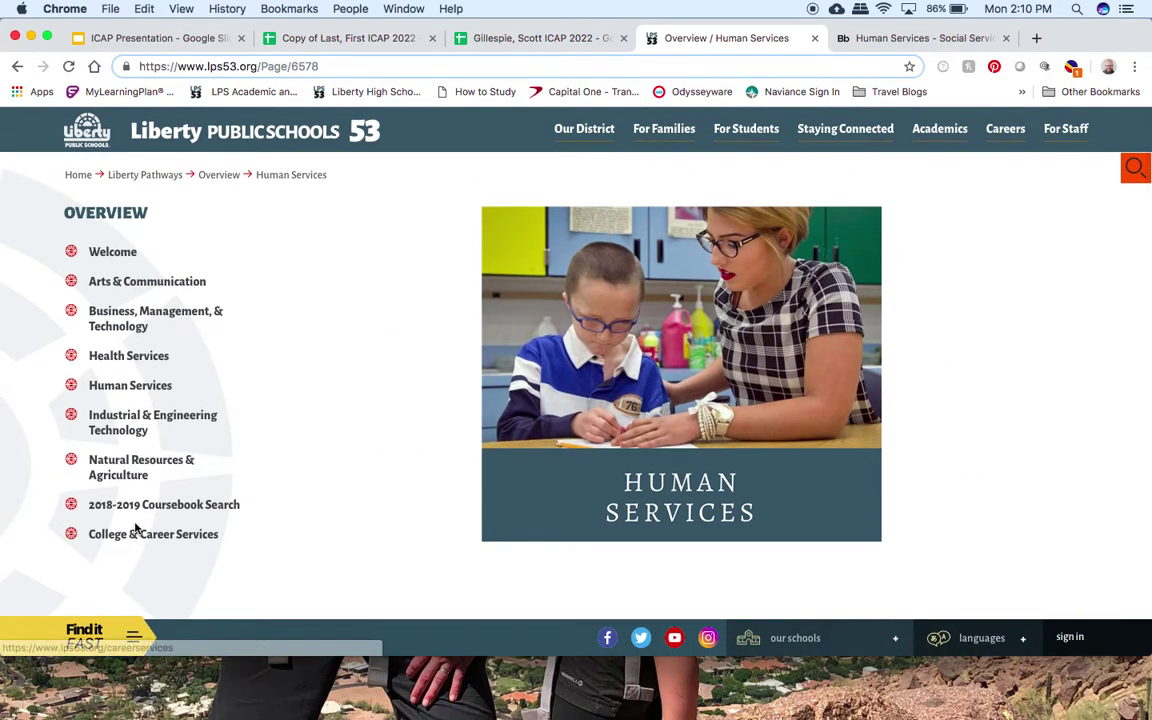
{"action": "left_click", "coordinate": [132, 536]}
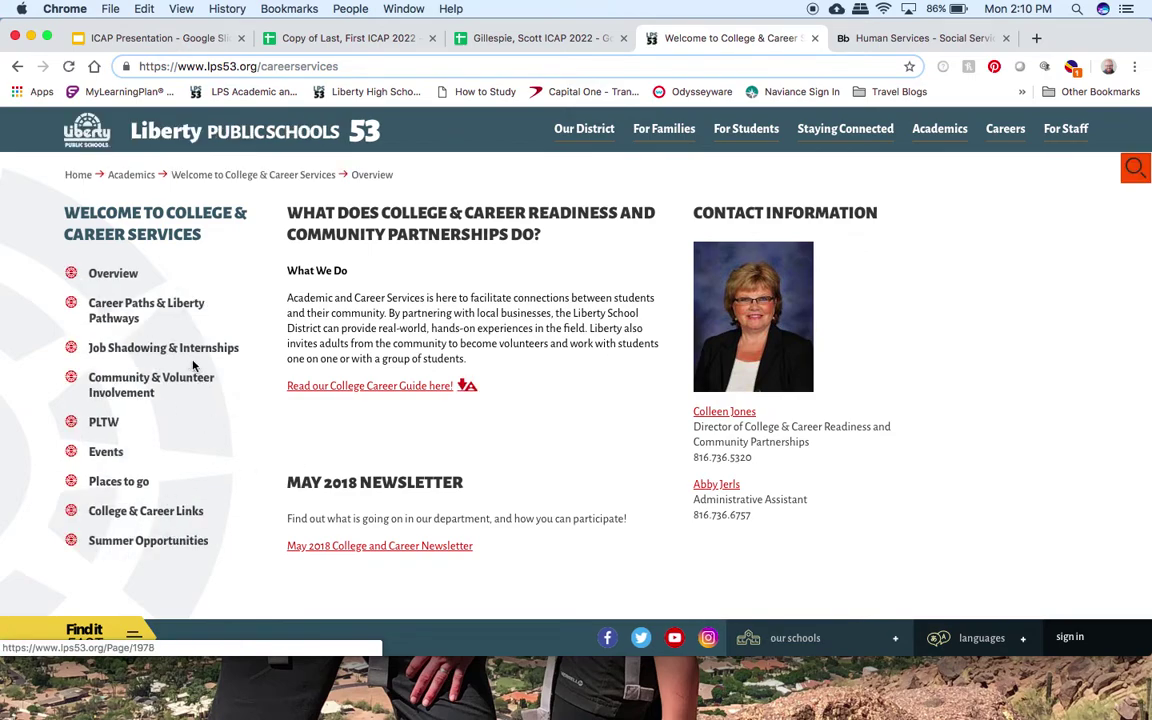
{"action": "left_click", "coordinate": [153, 326]}
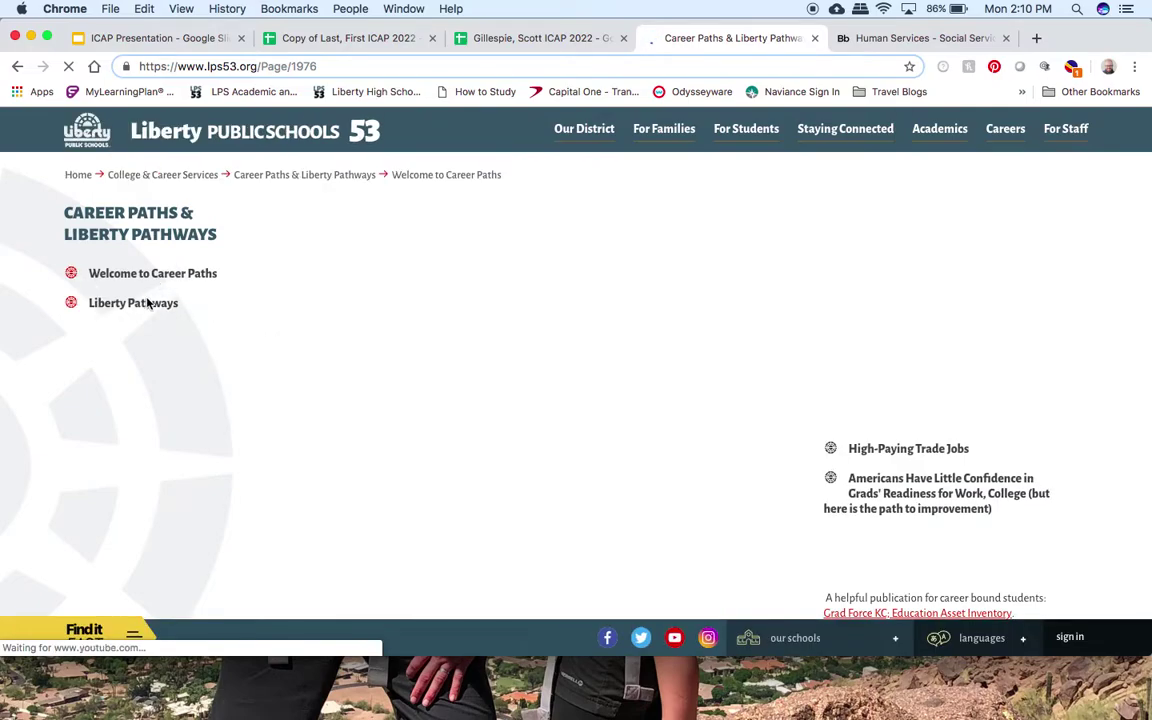
{"action": "left_click", "coordinate": [140, 305]}
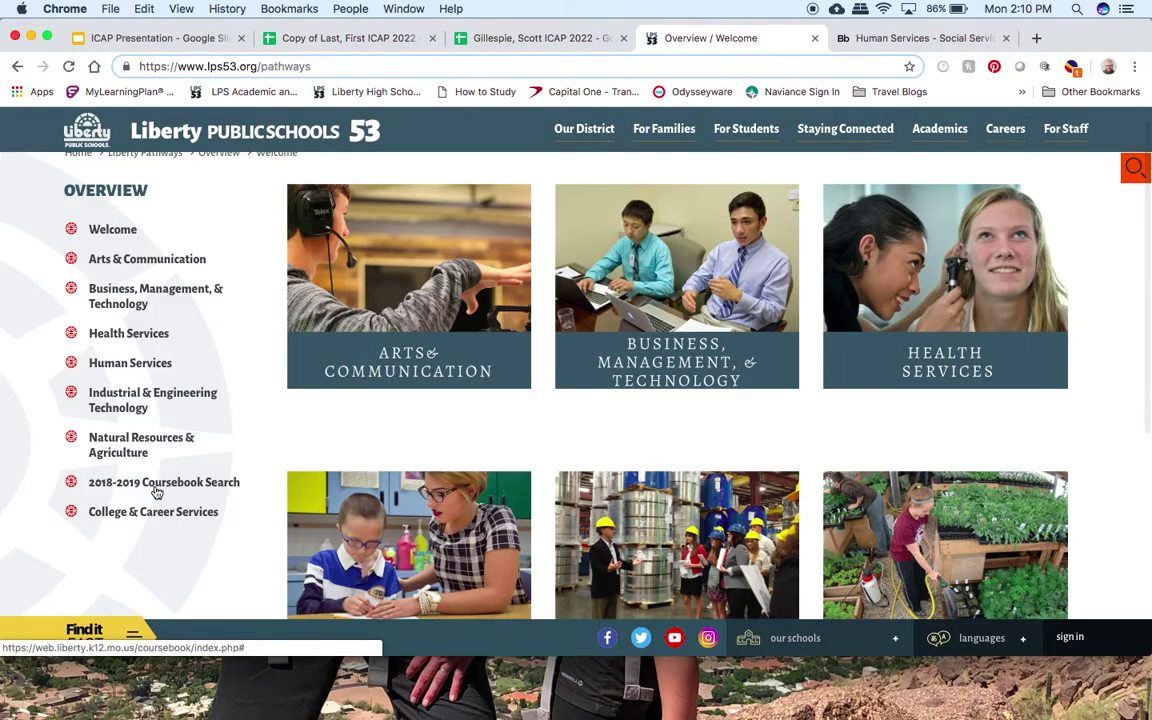
- Go from the 2018-2019 Coursebook Search to 2019-2020 Enrollment Home and open the searchable course database in its Course Catalog
{"action": "left_click", "coordinate": [155, 482]}
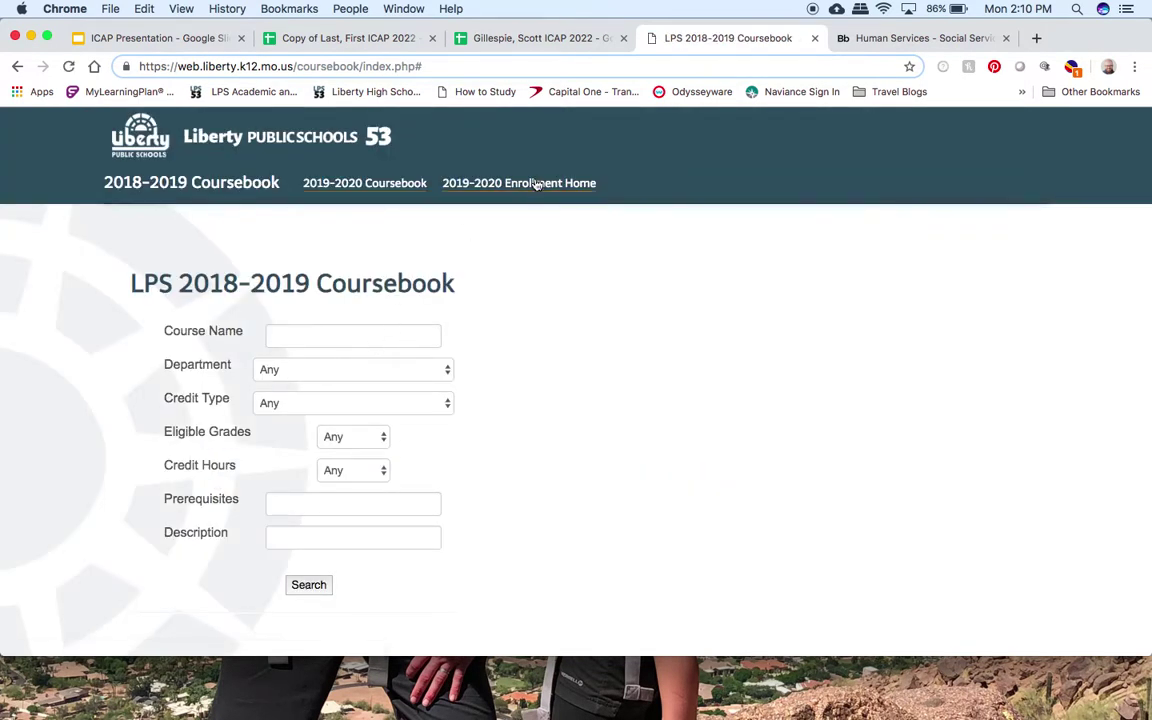
{"action": "left_click", "coordinate": [532, 185]}
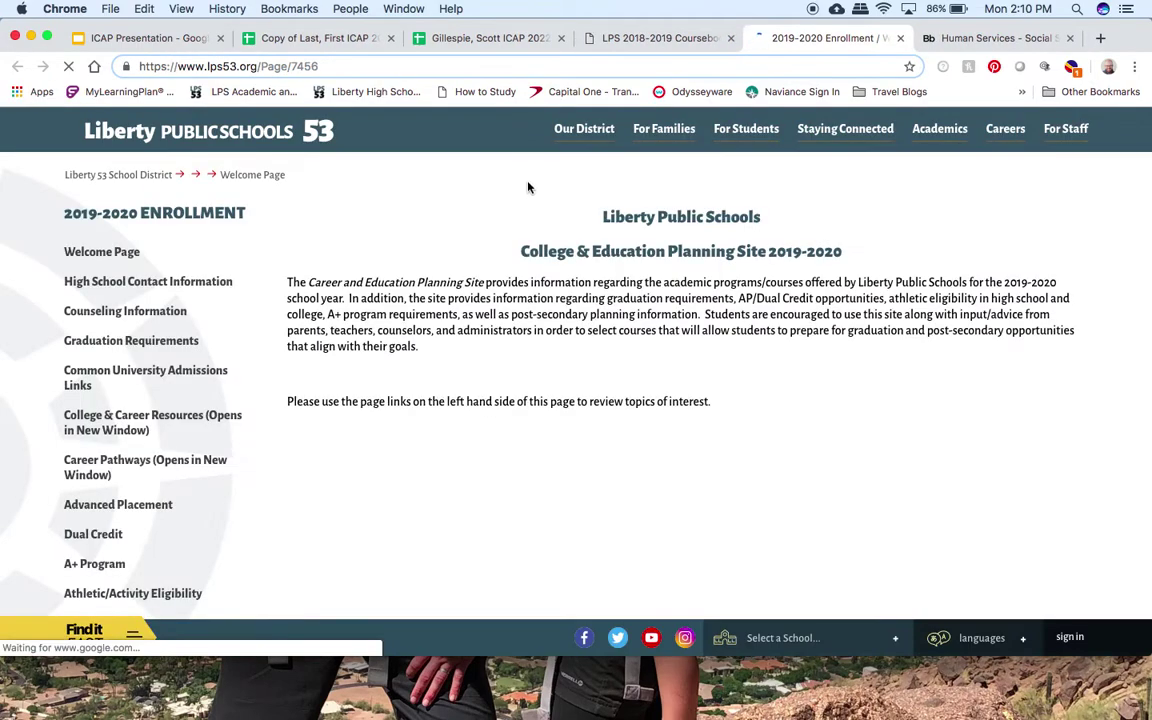
{"action": "scroll", "coordinate": [253, 375], "scroll_direction": "down", "scroll_amount": 3}
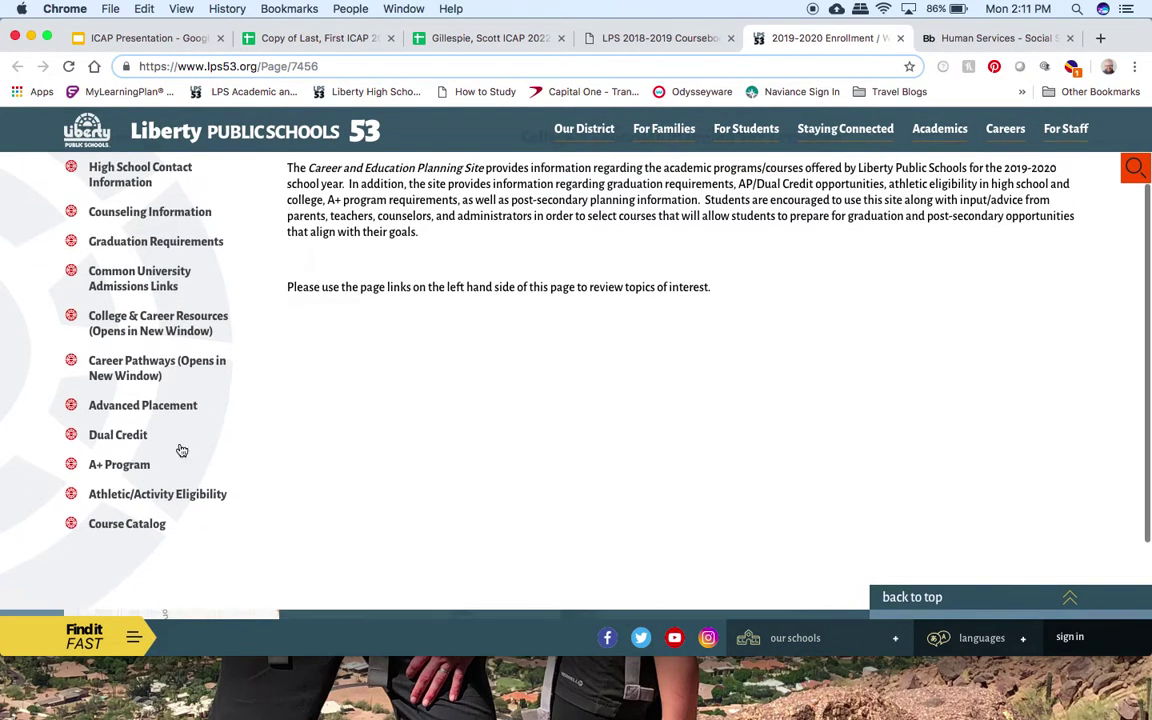
{"action": "left_click", "coordinate": [146, 527]}
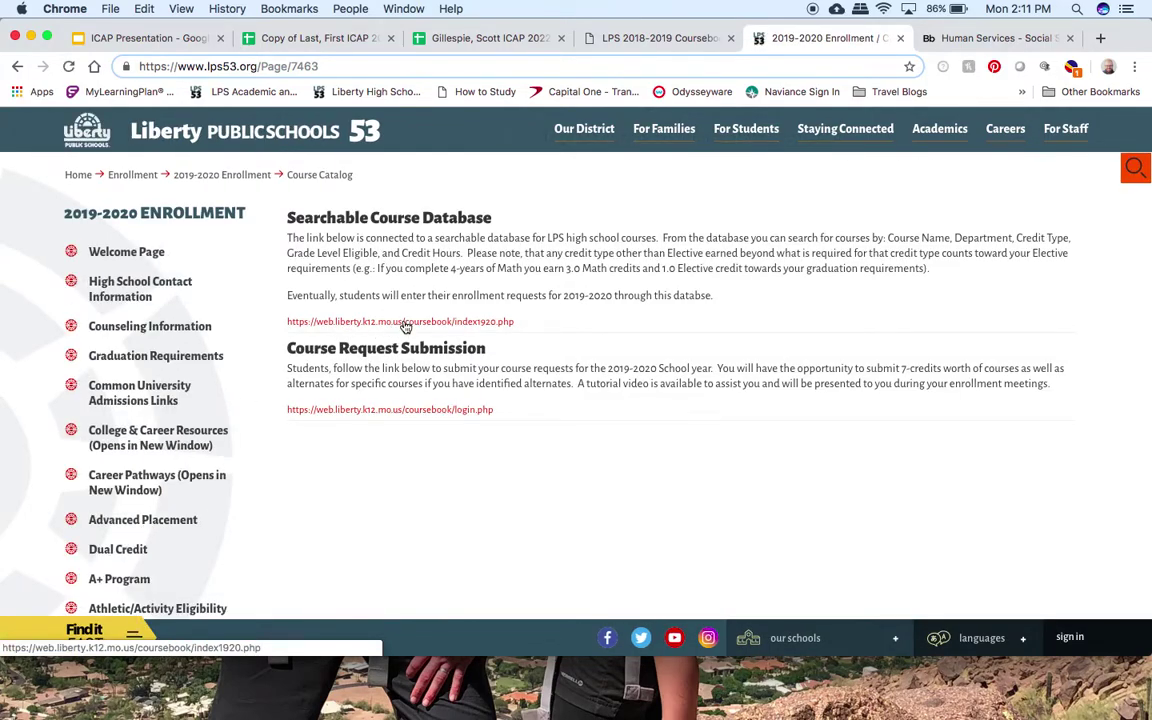
{"action": "left_click", "coordinate": [405, 323]}
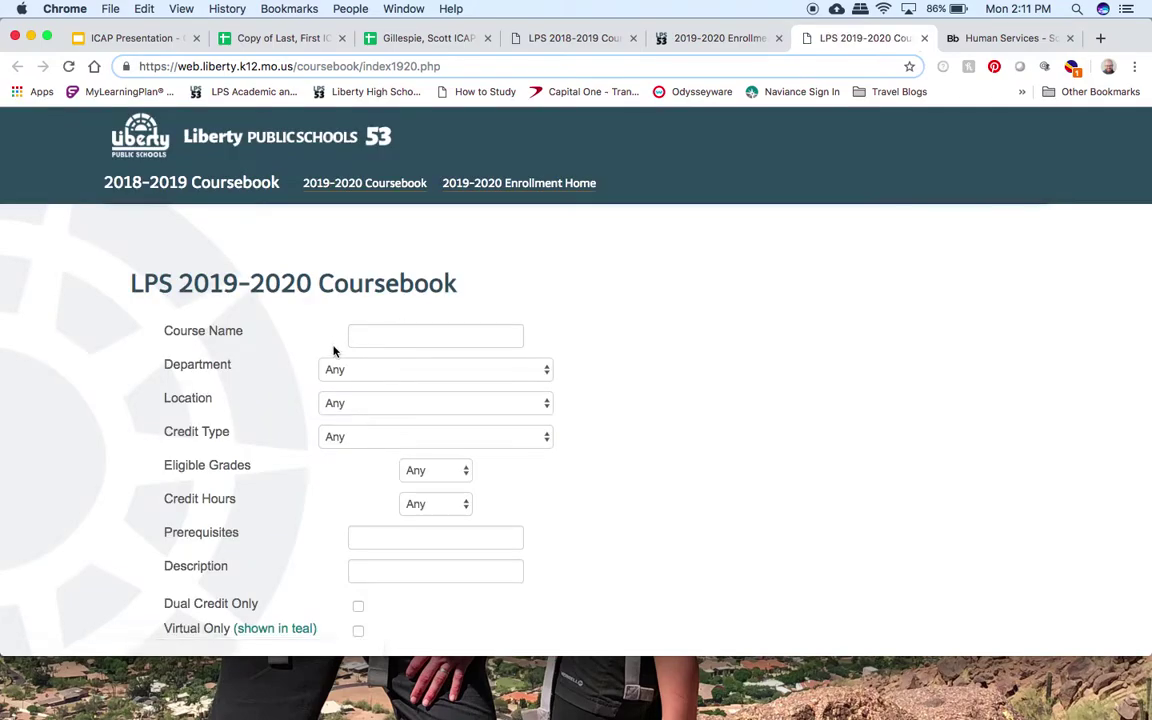
- Search the 2019-2020 coursebook for ELA department courses with eligible grade 11th and look through the listed courses
{"action": "scroll", "coordinate": [386, 365], "scroll_direction": "down", "scroll_amount": 2}
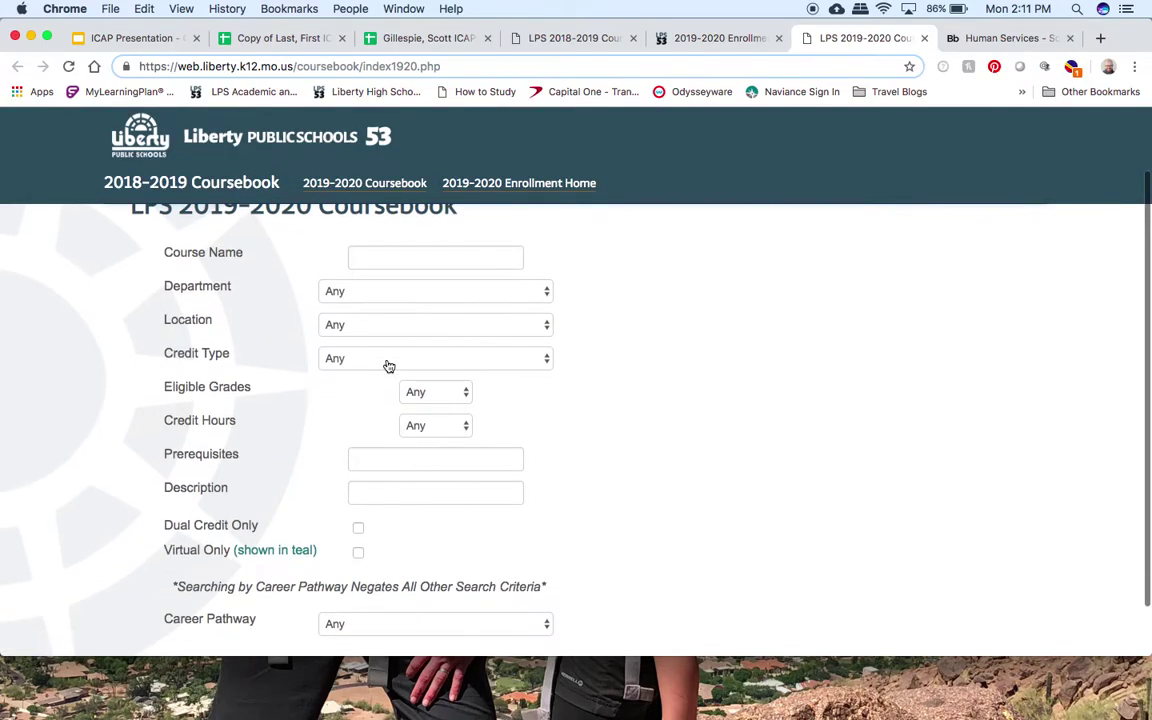
{"action": "left_click", "coordinate": [518, 294]}
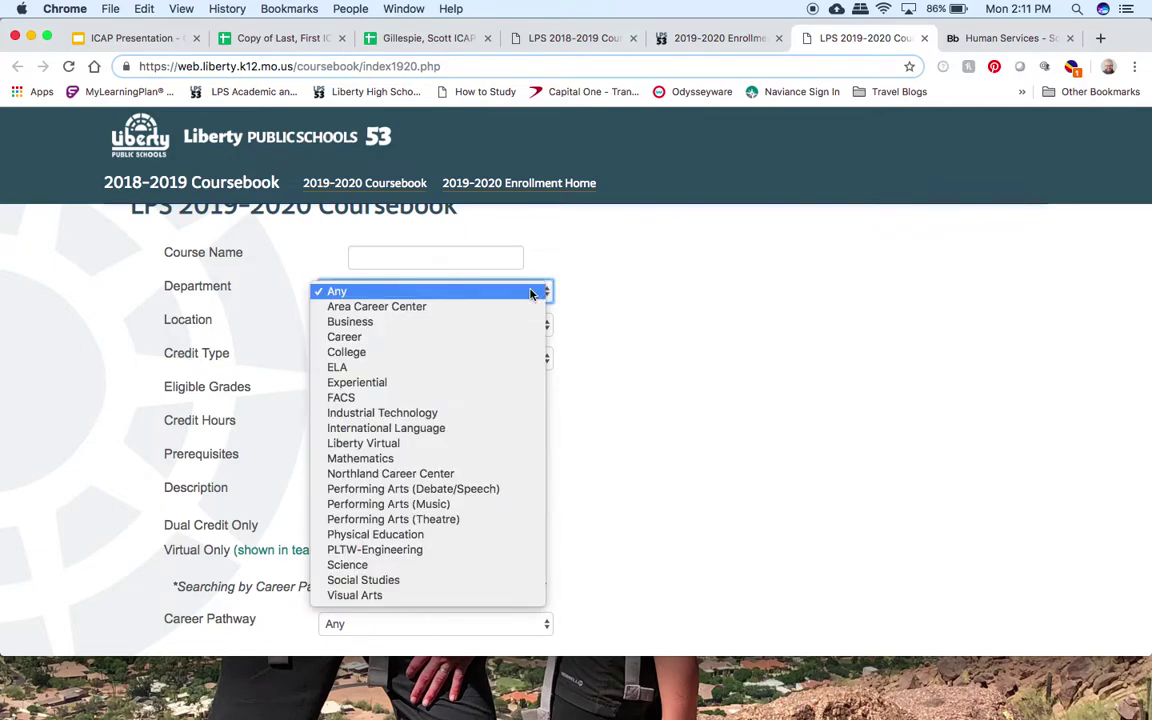
{"action": "left_click", "coordinate": [424, 370]}
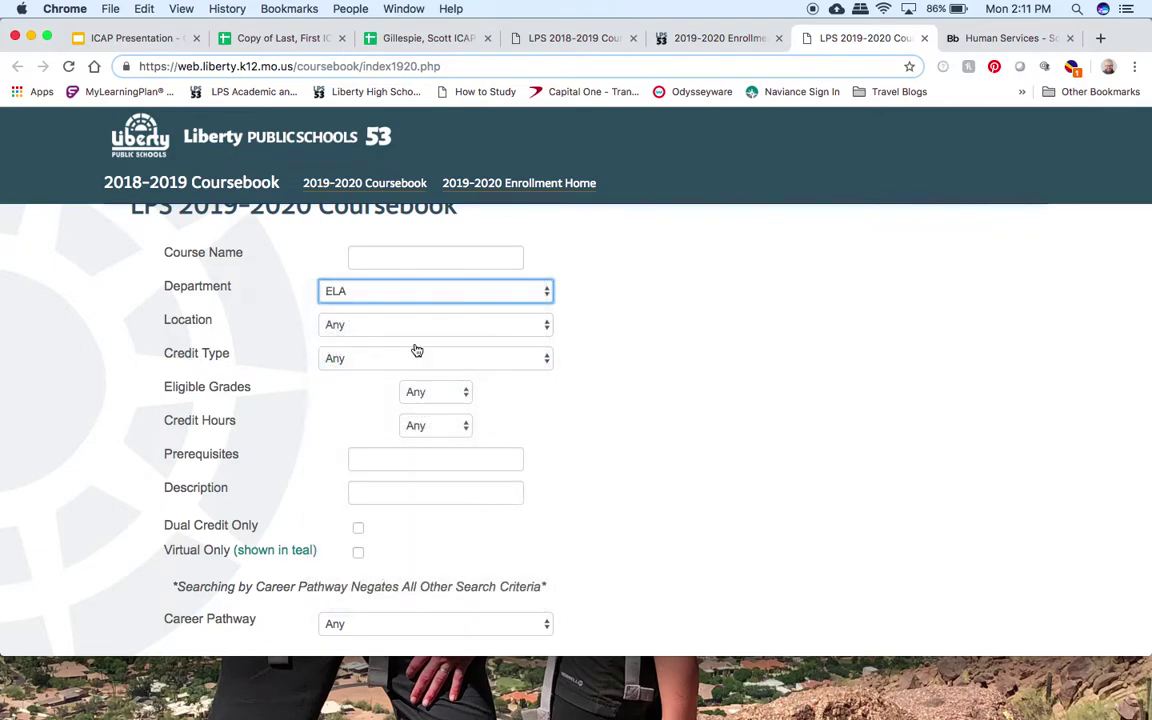
{"action": "left_click", "coordinate": [465, 392]}
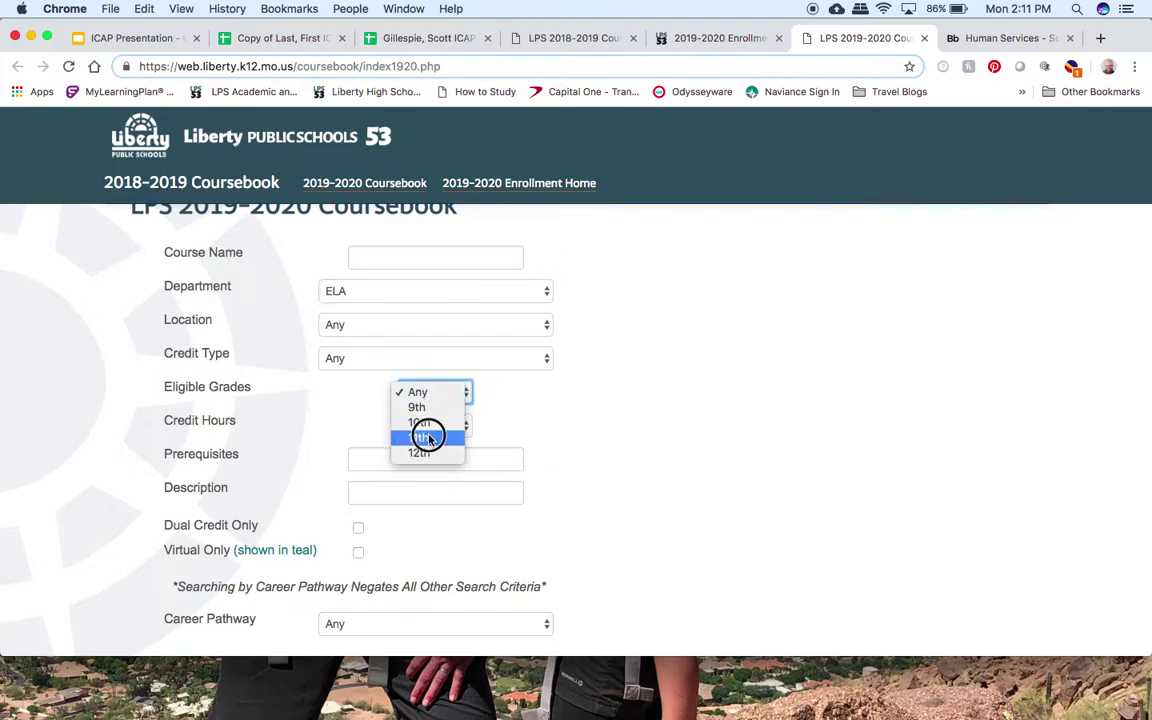
{"action": "left_click", "coordinate": [427, 437]}
{"action": "scroll", "coordinate": [578, 462], "scroll_direction": "down", "scroll_amount": 1}
{"action": "left_click", "coordinate": [358, 617]}
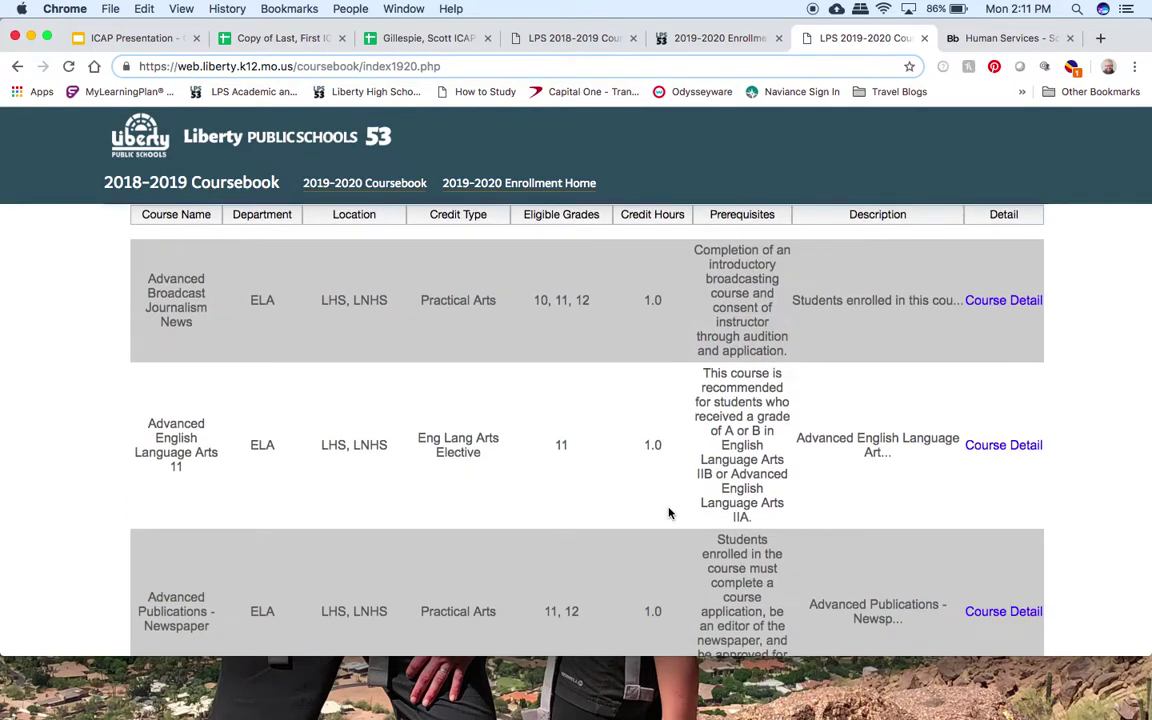
{"action": "scroll", "coordinate": [669, 513], "scroll_direction": "down", "scroll_amount": 10}
{"action": "scroll", "coordinate": [669, 513], "scroll_direction": "down", "scroll_amount": 20}
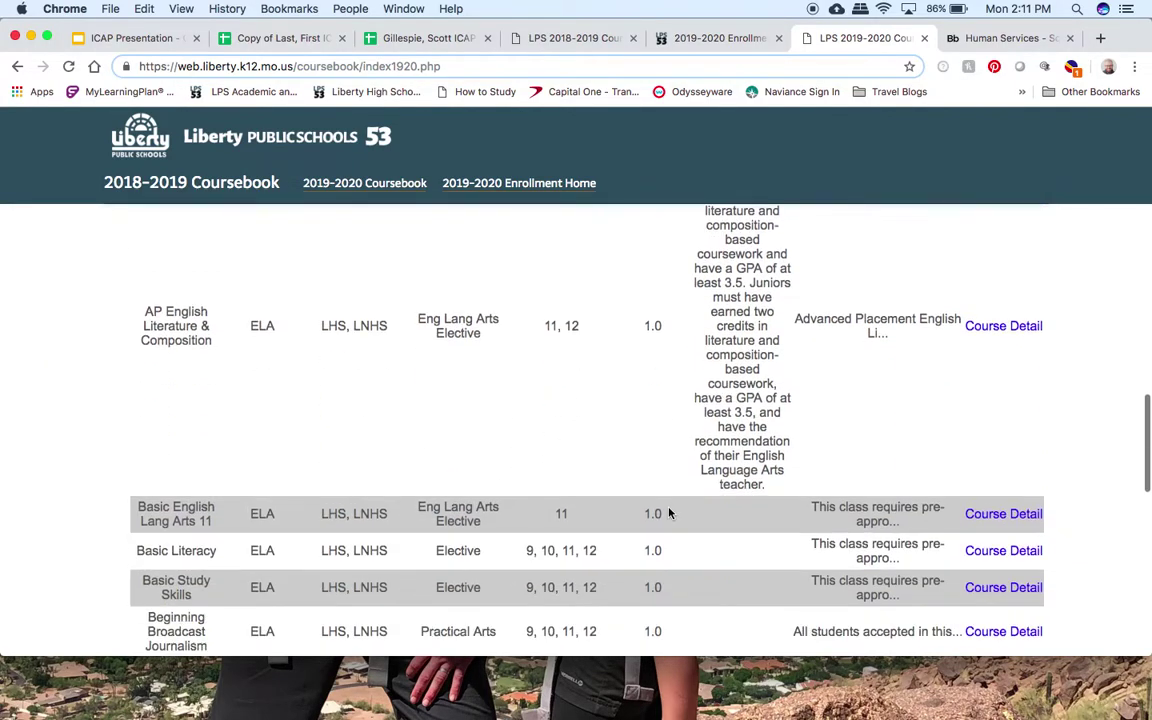
{"action": "scroll", "coordinate": [669, 513], "scroll_direction": "up", "scroll_amount": 20}
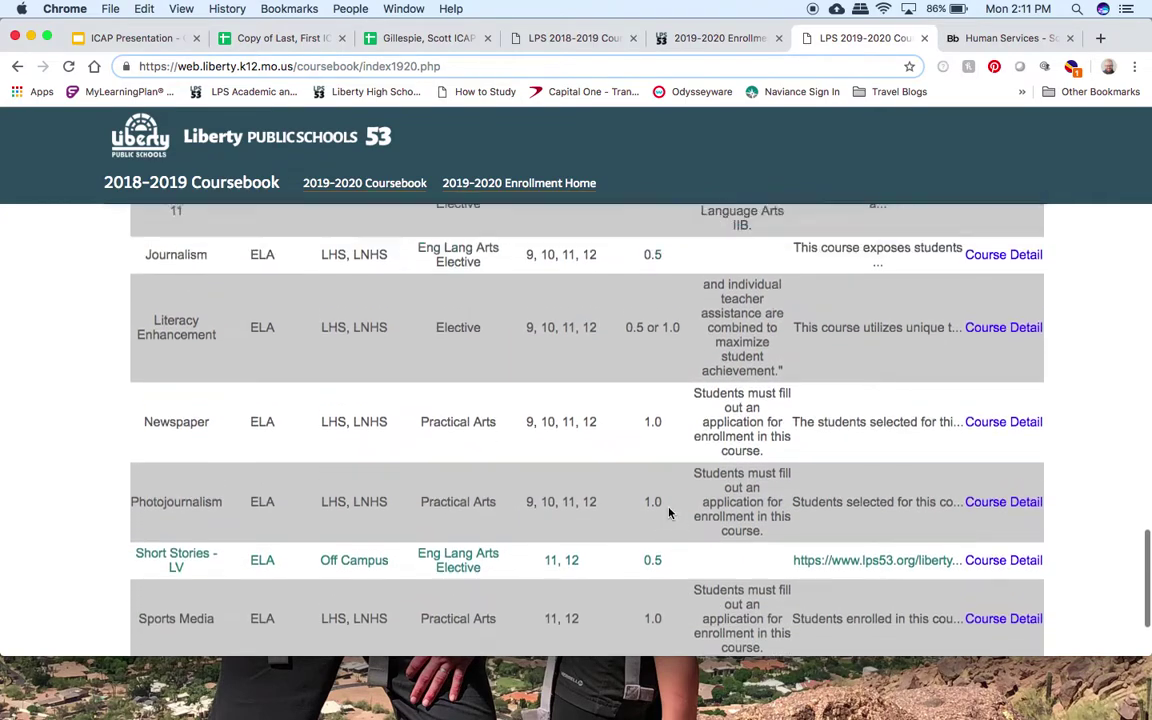
{"action": "scroll", "coordinate": [669, 513], "scroll_direction": "up", "scroll_amount": 7}
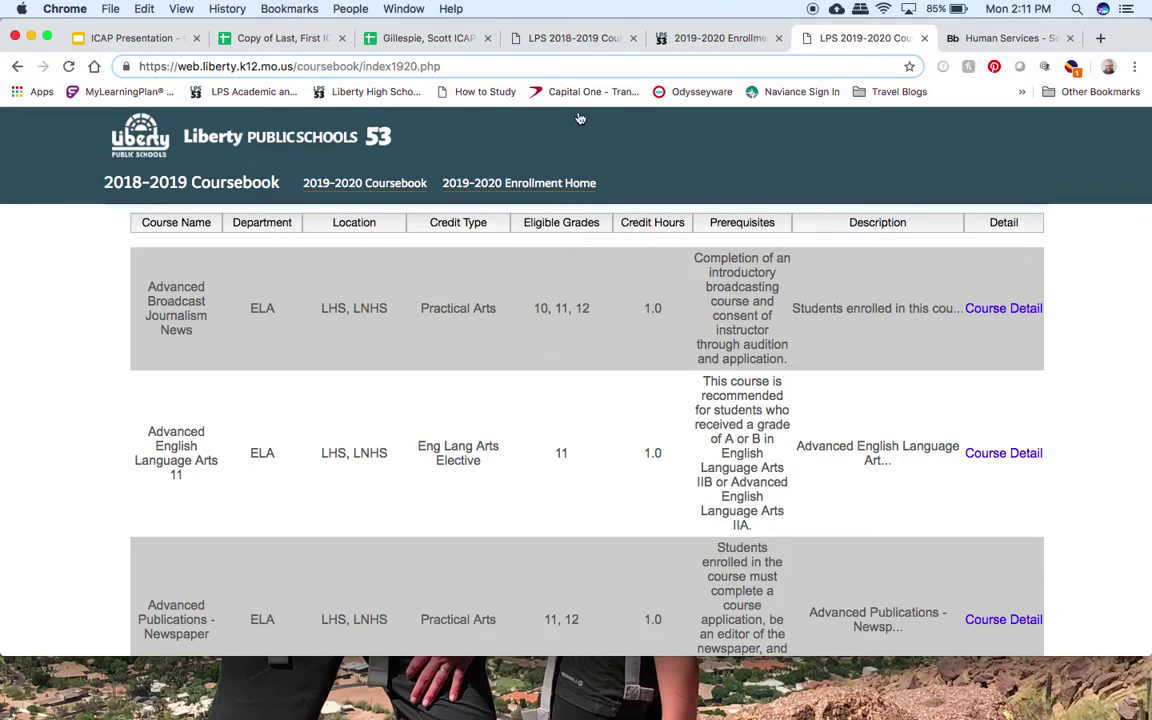
- Return to the student's ICAP sheet and enter Adv. ELA 11 for both semesters in the grade 11 English Language Arts row
{"action": "left_click", "coordinate": [455, 38]}
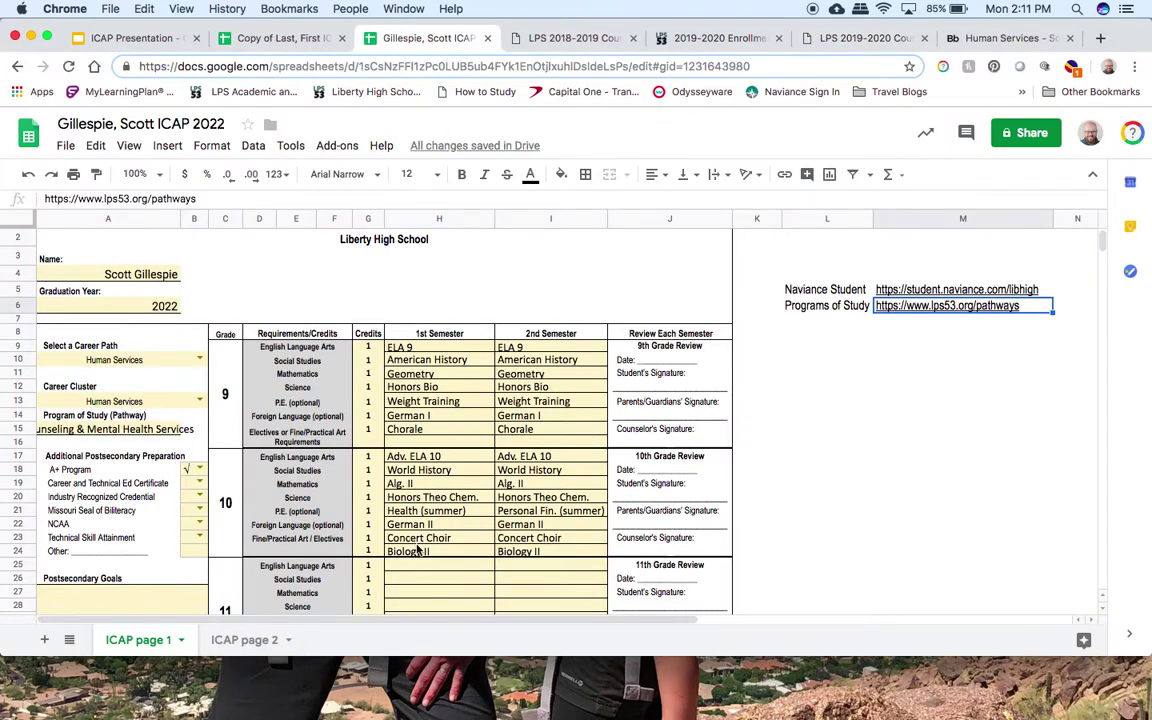
{"action": "left_click", "coordinate": [421, 569]}
{"action": "type", "text": "Ad"}
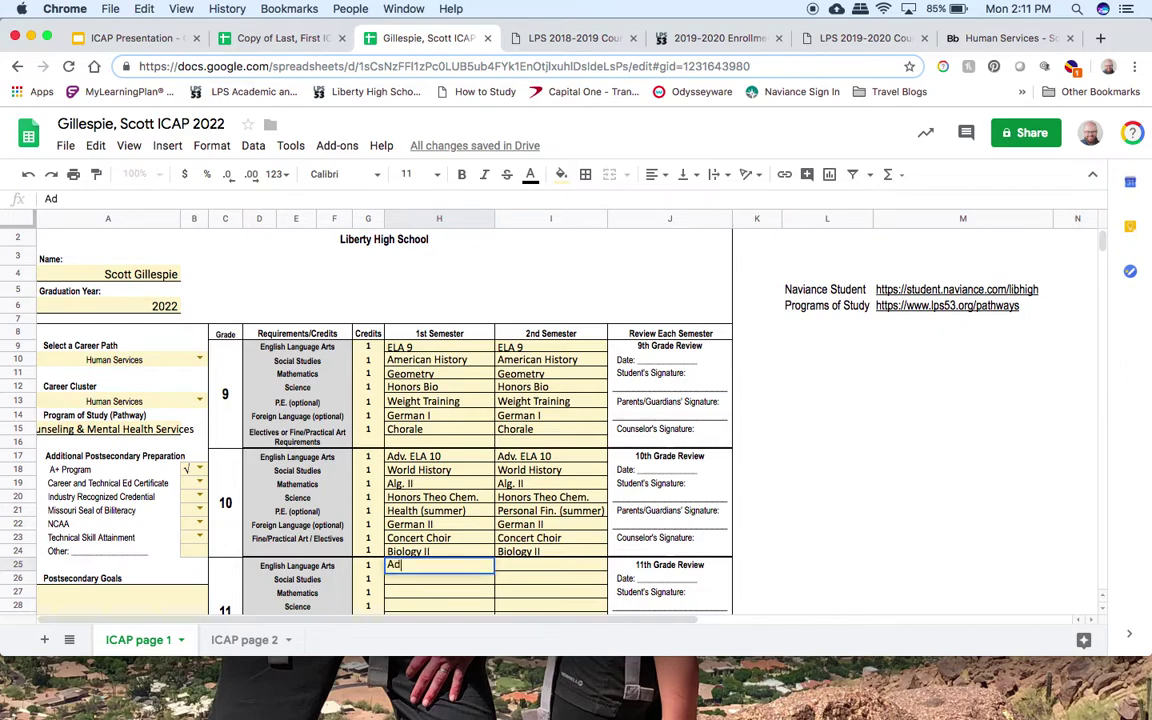
{"action": "type", "text": "v. ELA 11"}
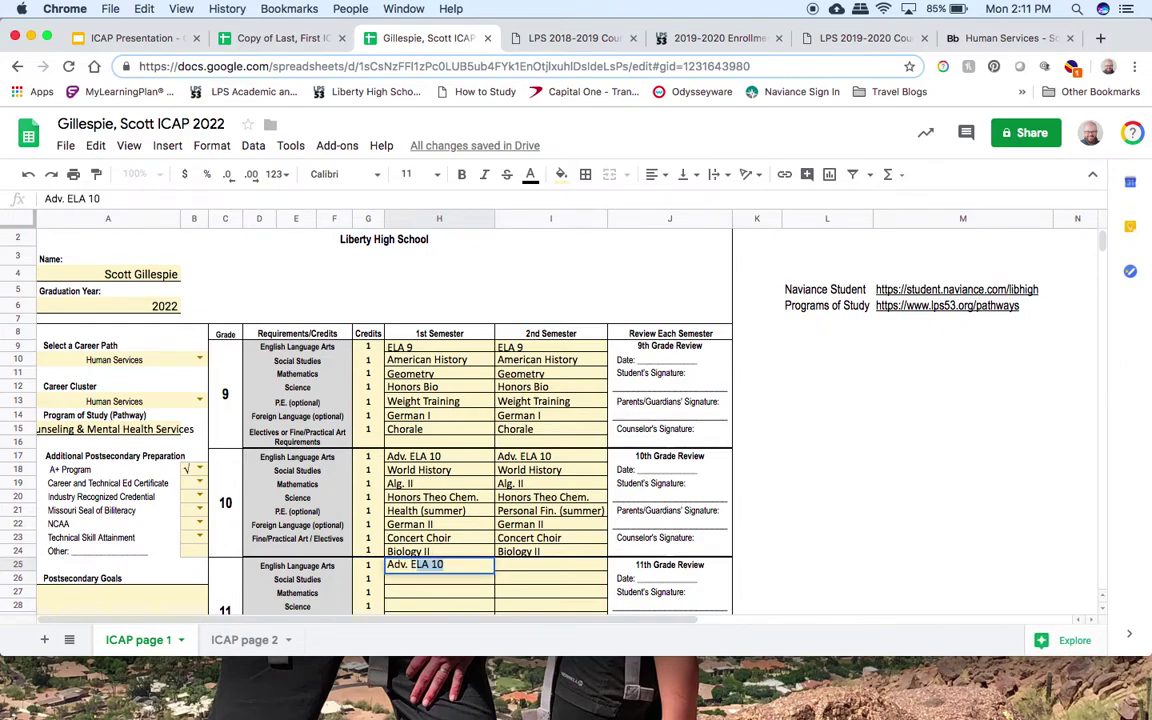
{"action": "key", "text": "Tab"}
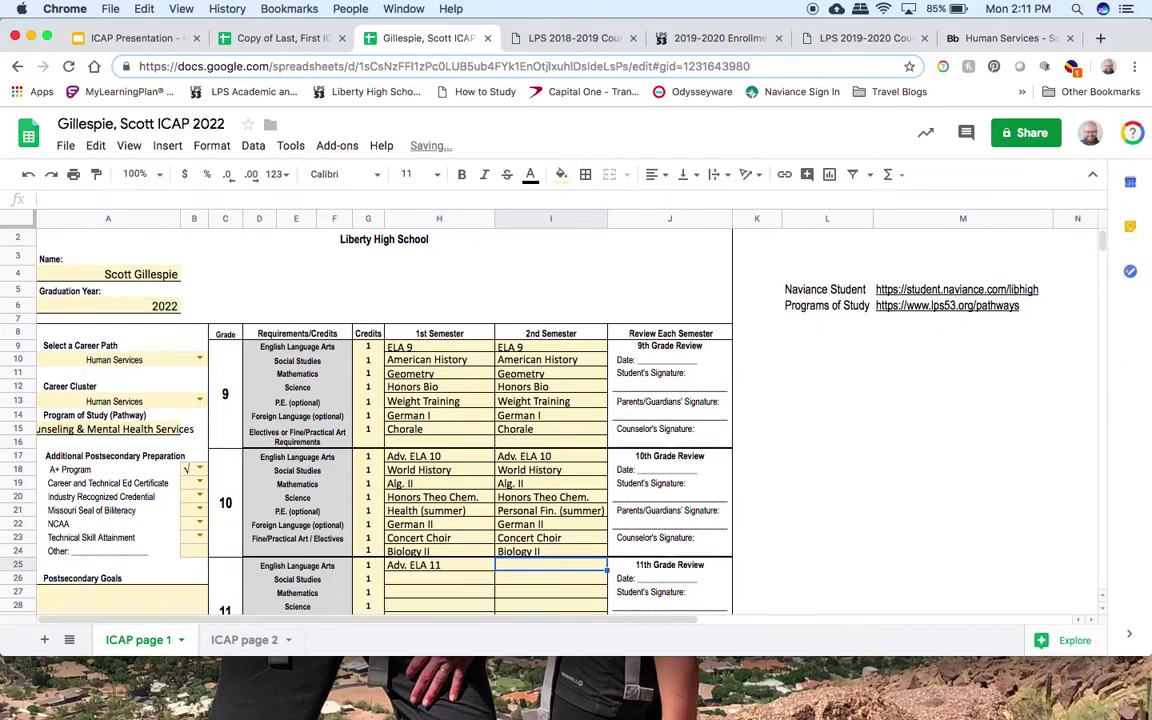
{"action": "type", "text": "Adv. ELA "}
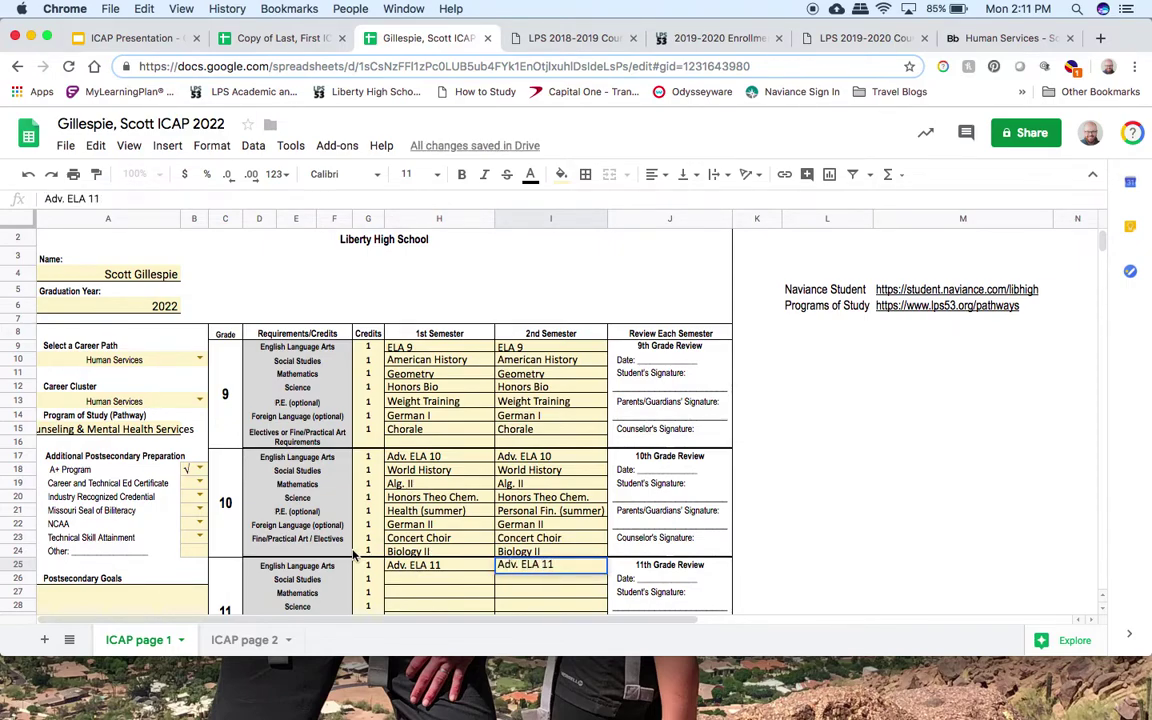
- Finish the 2nd-semester Adv. ELA 11 entry and enter AP Gov. for both semesters in the grade 11 Social Studies row
{"action": "type", "text": "11"}
{"action": "left_click", "coordinate": [405, 580]}
{"action": "scroll", "coordinate": [502, 560], "scroll_direction": "down", "scroll_amount": 3}
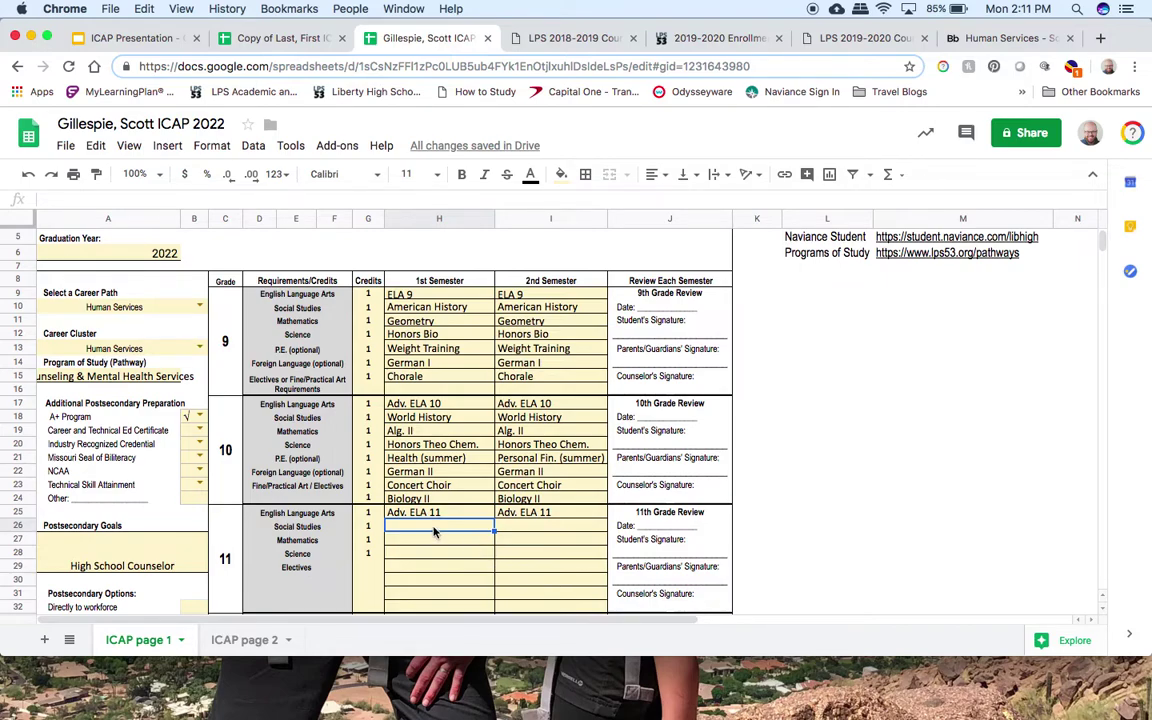
{"action": "type", "text": "AP "}
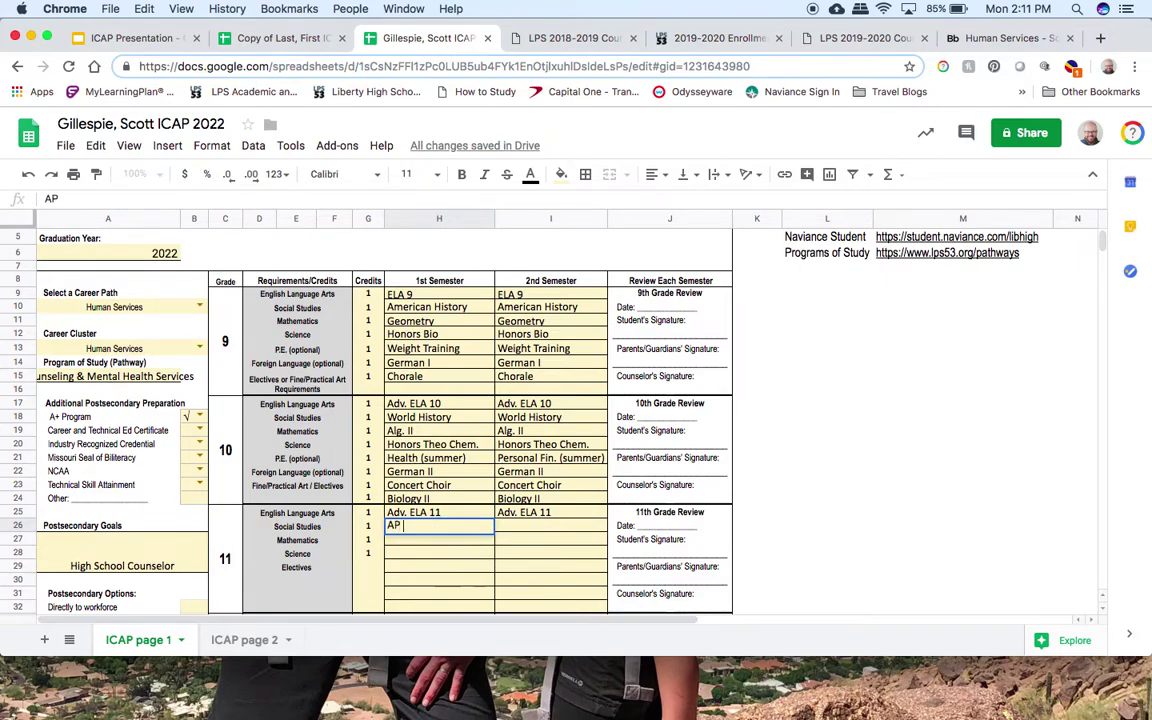
{"action": "type", "text": "Gov."}
{"action": "key", "text": "Tab"}
{"action": "type", "text": "A"}
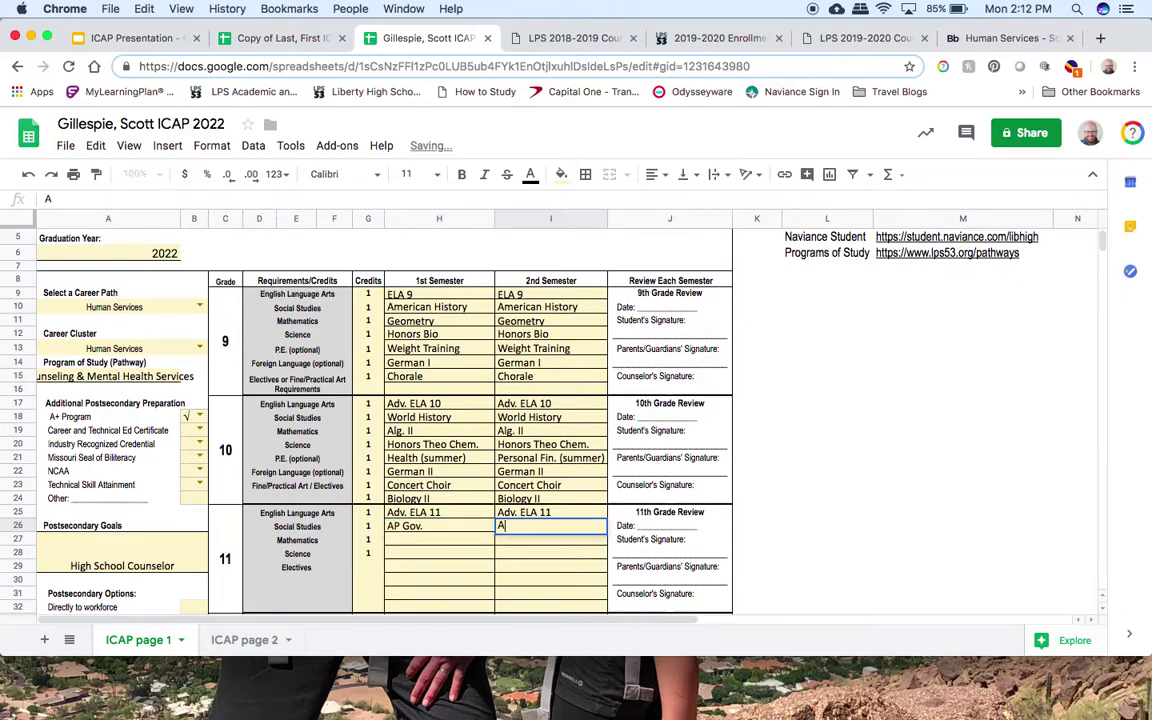
{"action": "type", "text": "P Gov."}
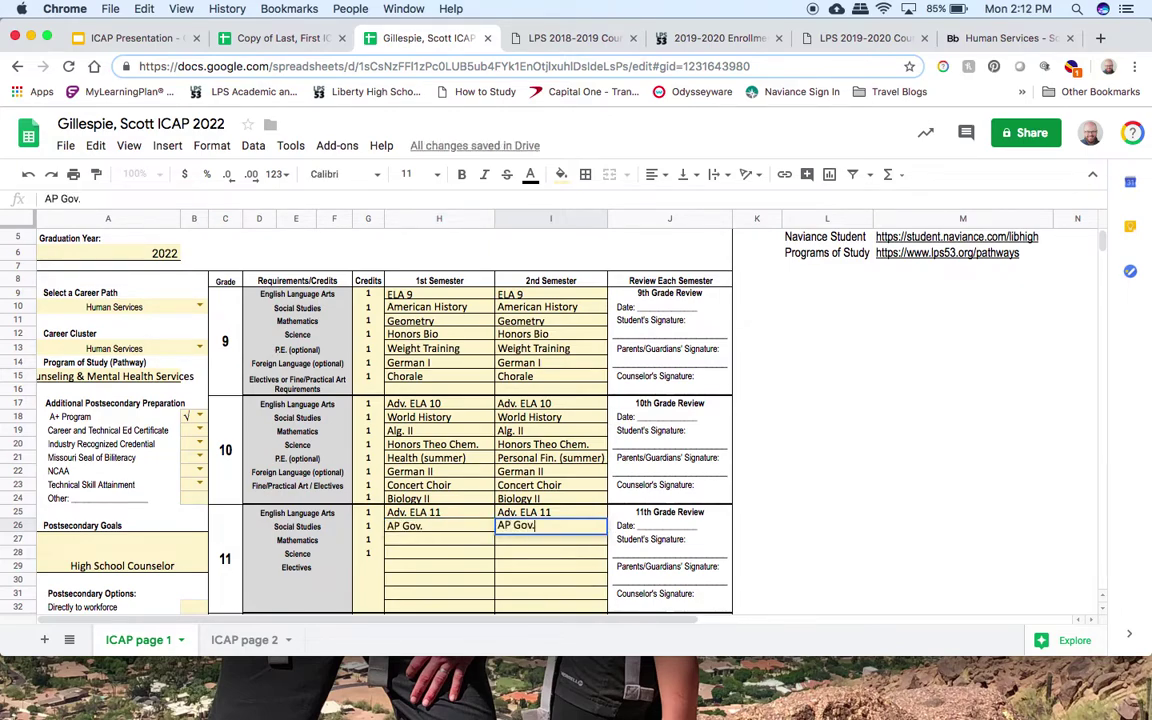
{"action": "key", "text": "Return"}
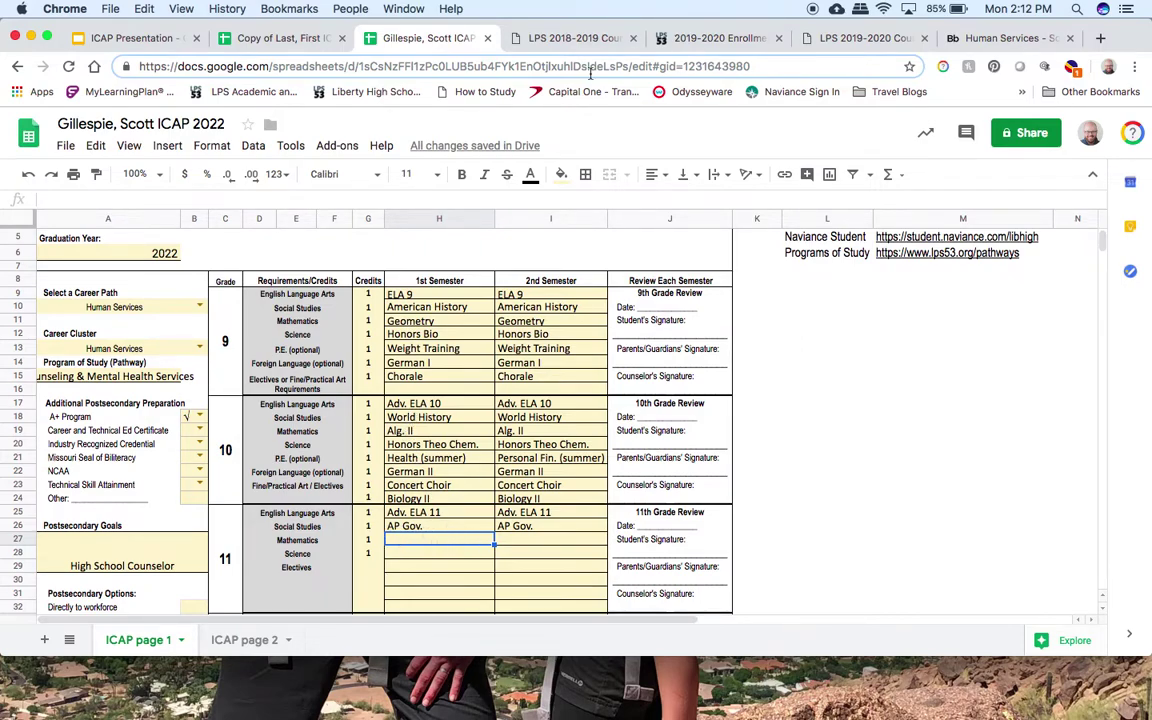
- Find the open Human Services - Social Services career path PDF and look through its required credits and recommended courses
{"action": "left_click", "coordinate": [718, 38]}
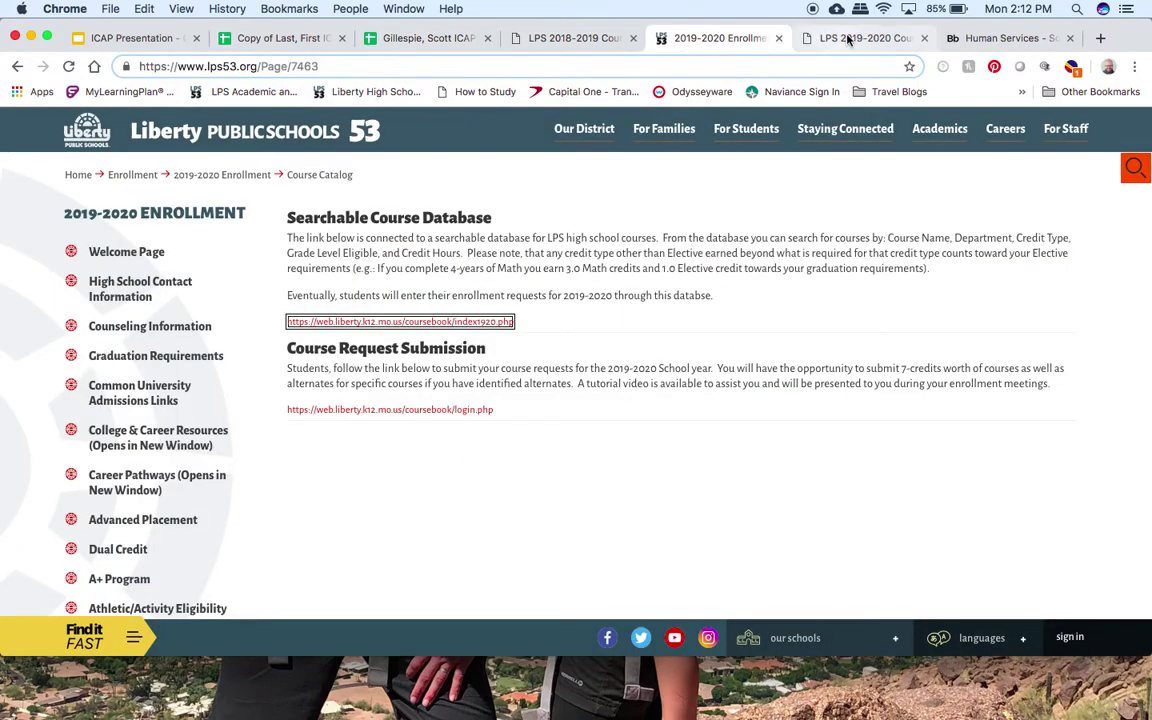
{"action": "left_click", "coordinate": [580, 38]}
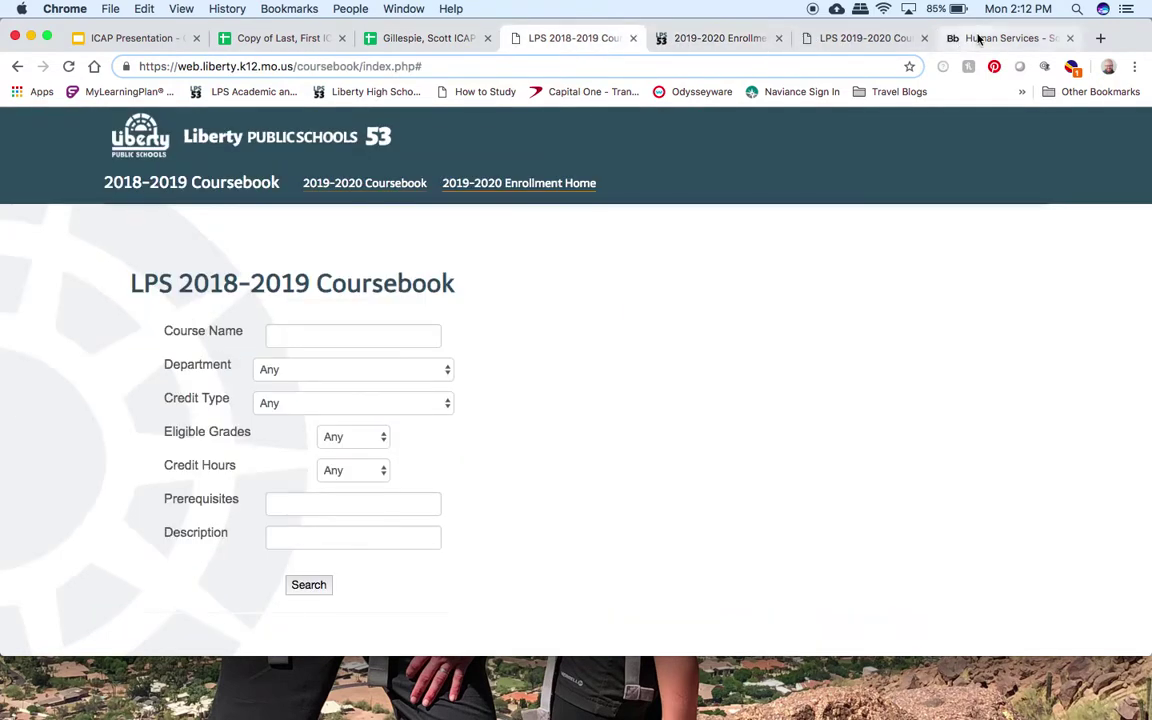
{"action": "left_click", "coordinate": [975, 38]}
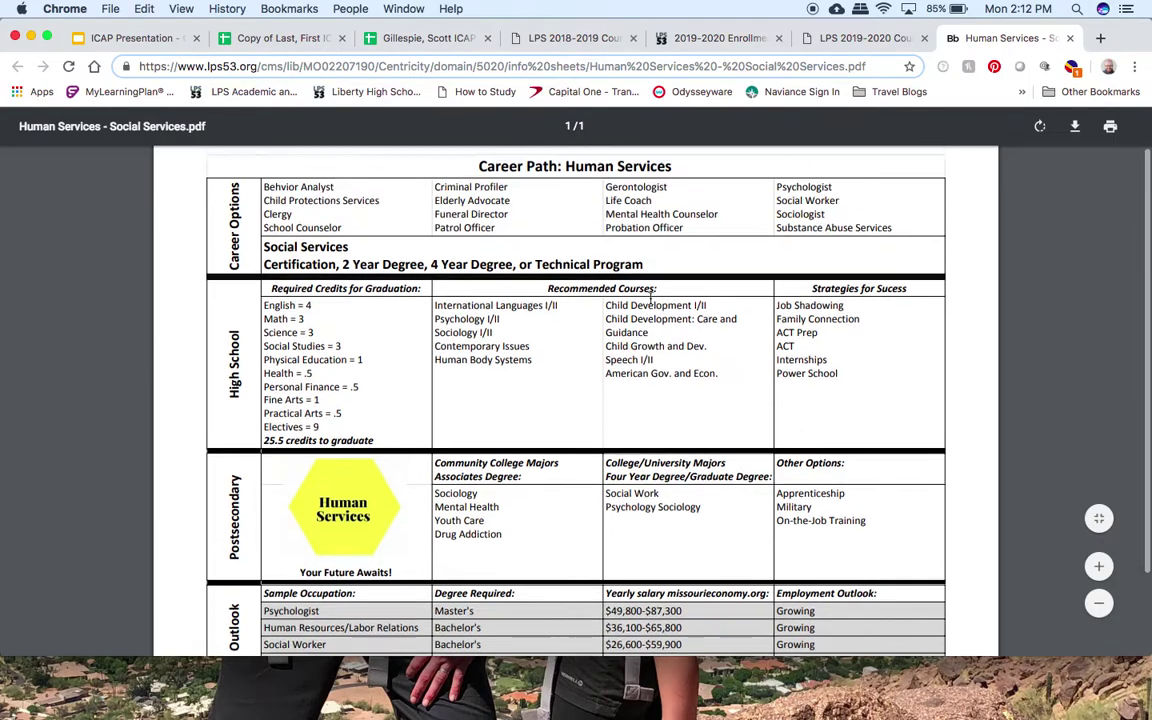
{"action": "scroll", "coordinate": [650, 298], "scroll_direction": "down", "scroll_amount": 2}
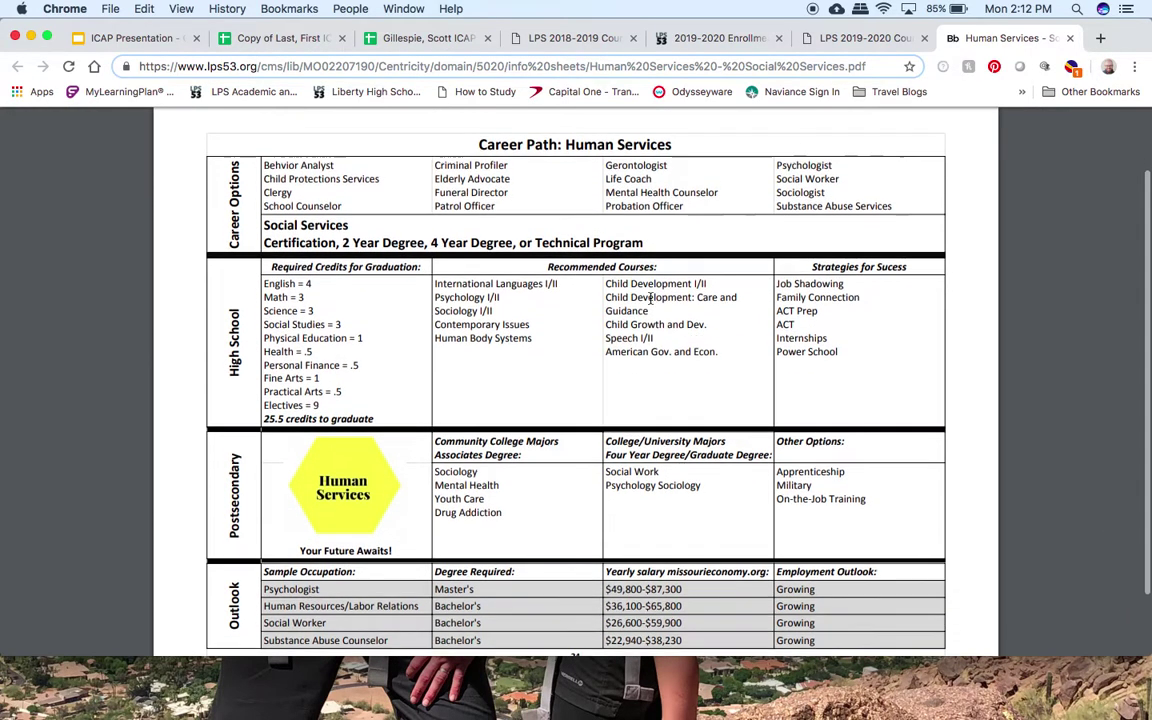
{"action": "scroll", "coordinate": [520, 452], "scroll_direction": "down", "scroll_amount": 2}
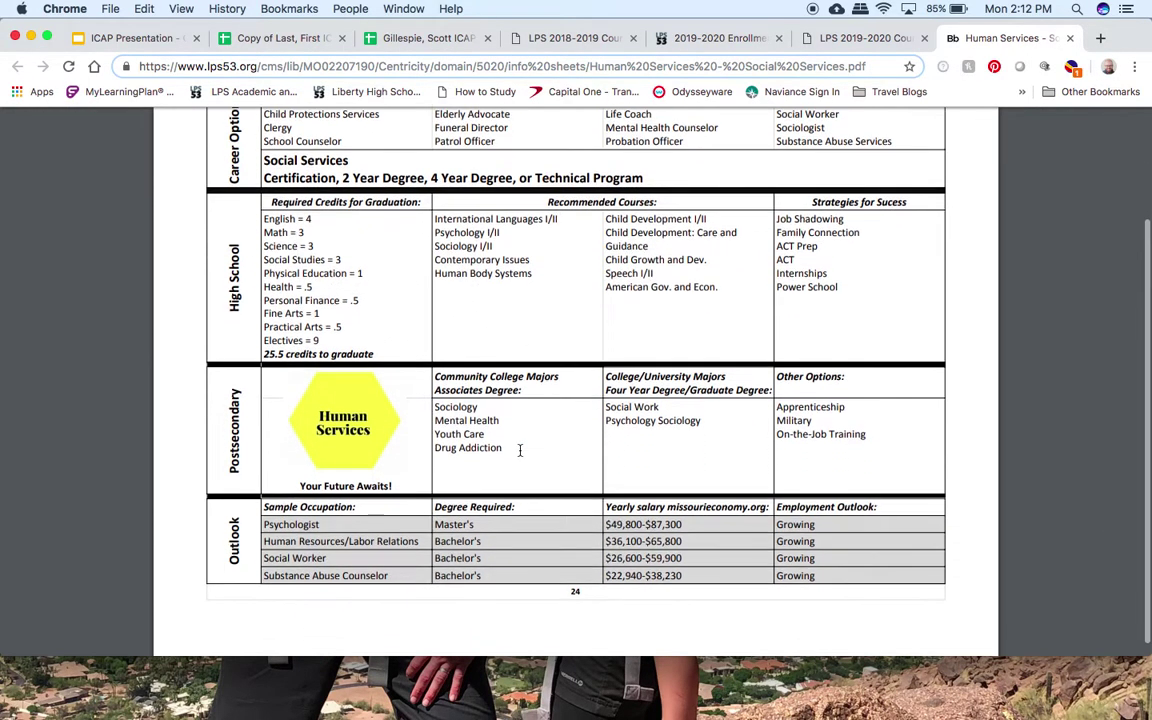
{"action": "scroll", "coordinate": [700, 414], "scroll_direction": "up", "scroll_amount": 3}
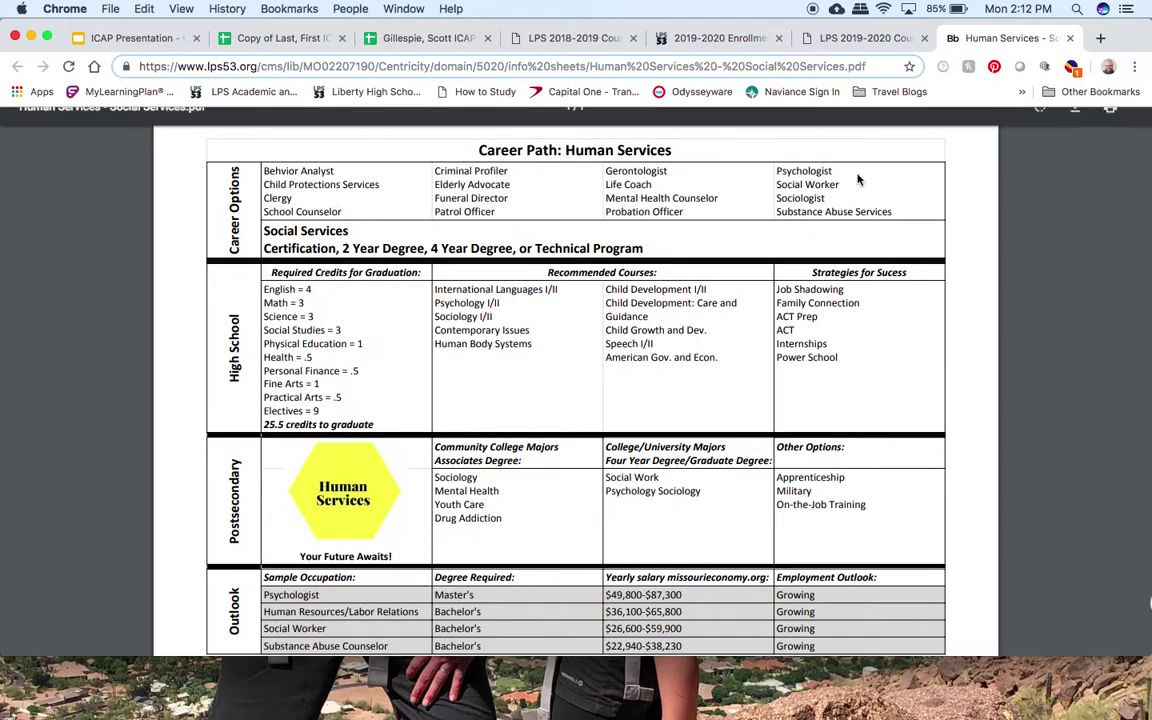
- Return to the student's ICAP sheet and enter College Alg. for both semesters in the grade 11 Mathematics row
{"action": "left_click", "coordinate": [445, 40]}
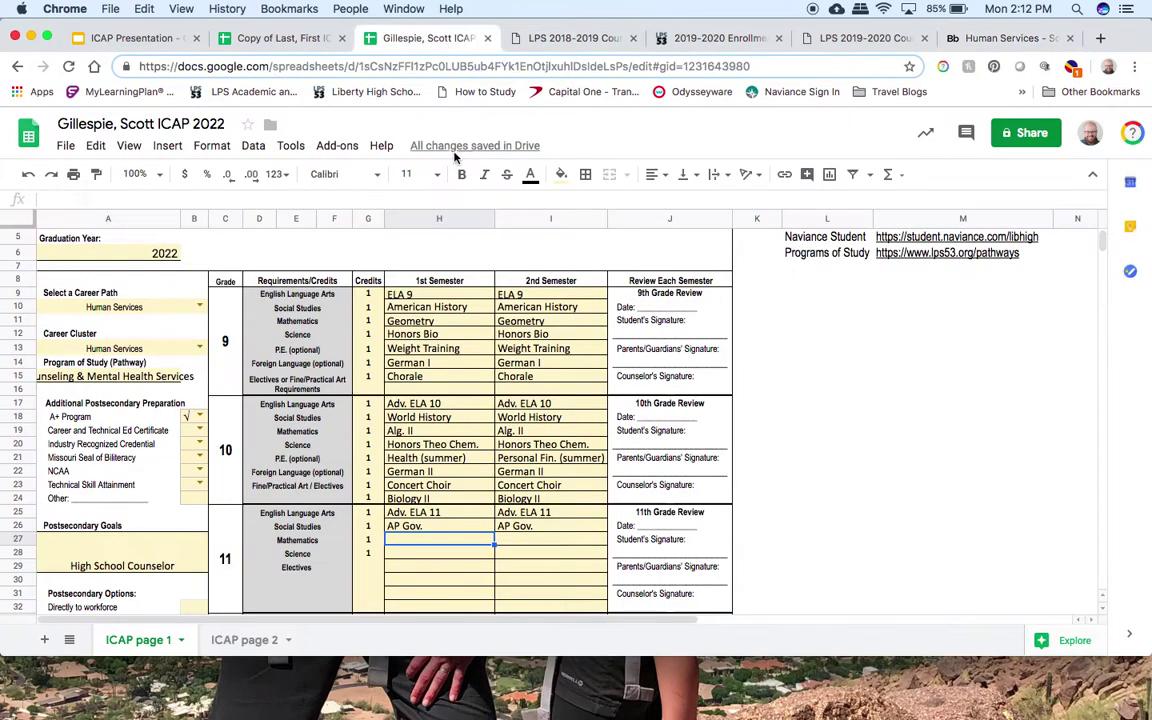
{"action": "type", "text": "C"}
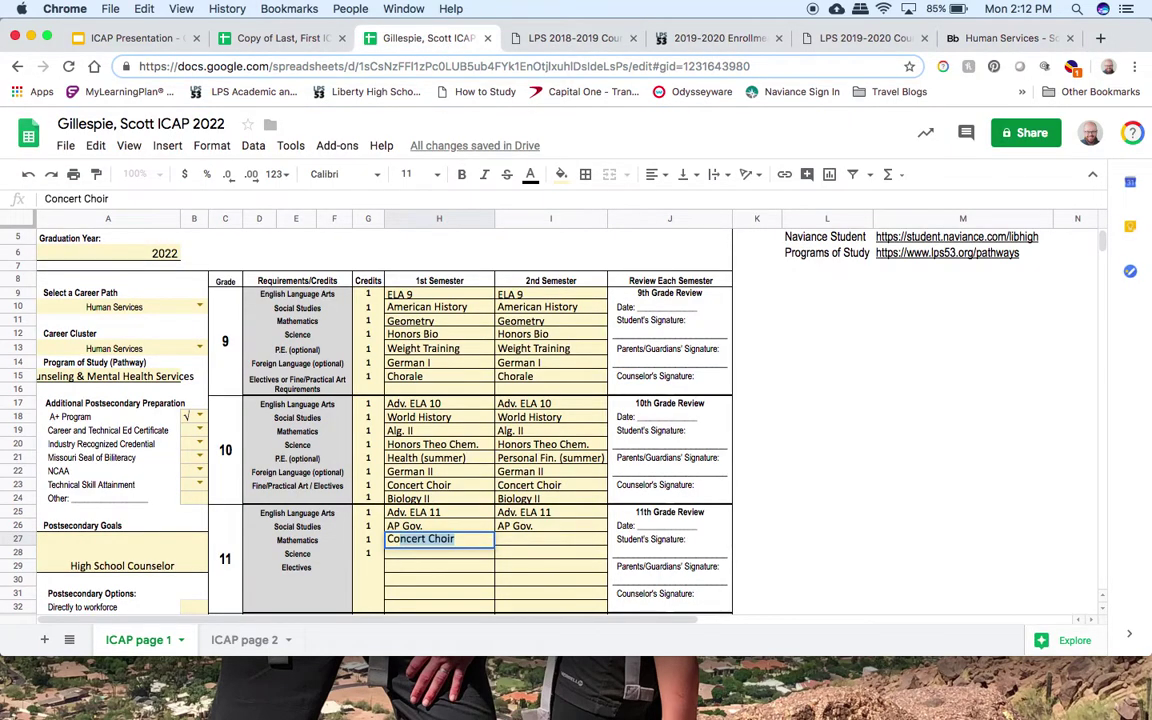
{"action": "type", "text": "ollege A"}
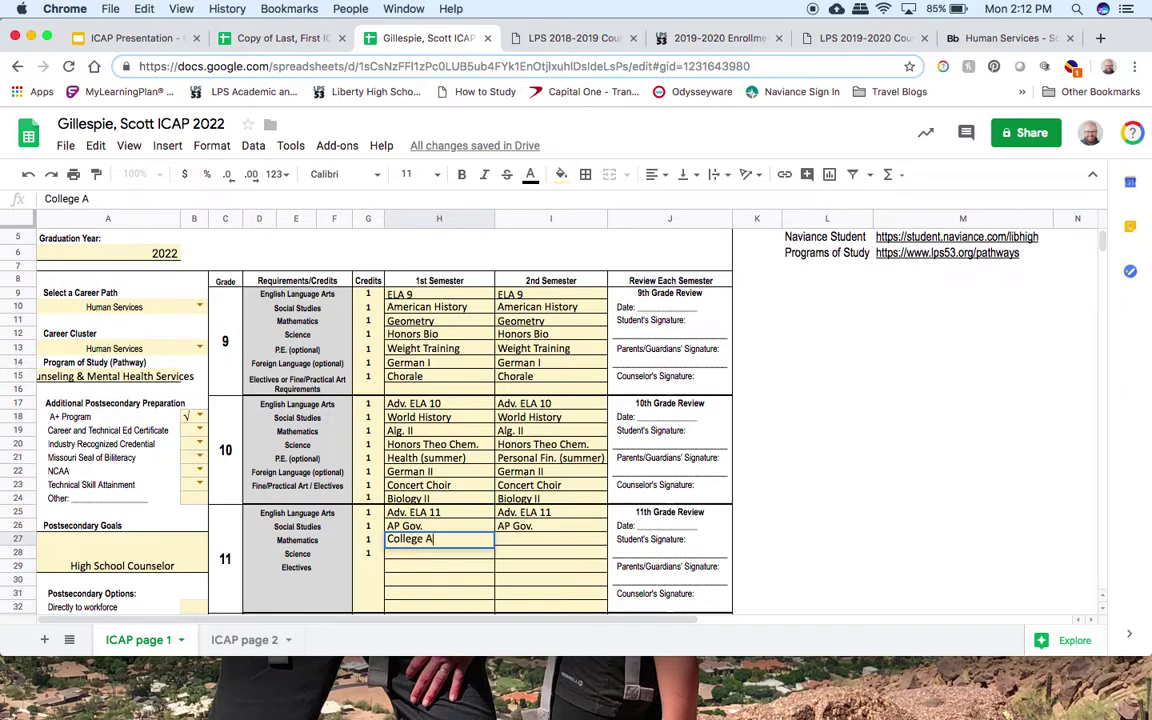
{"action": "type", "text": "lg."}
{"action": "key", "text": "Tab"}
{"action": "type", "text": "Colleg"}
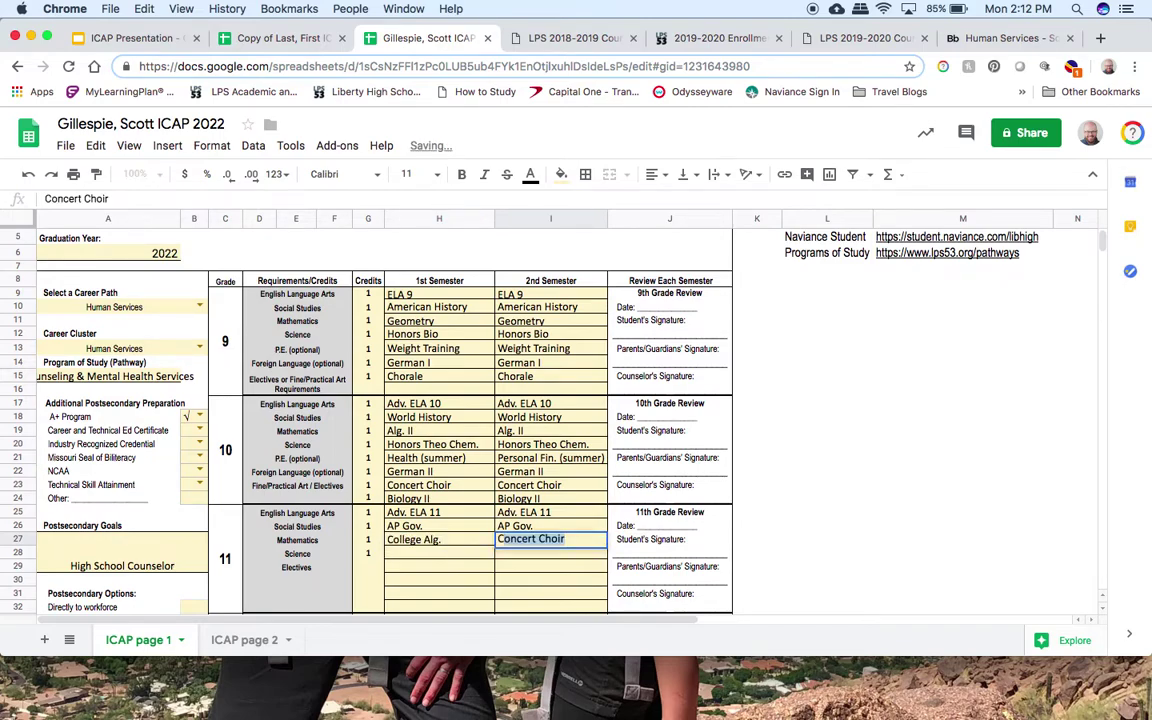
{"action": "type", "text": "Alg."}
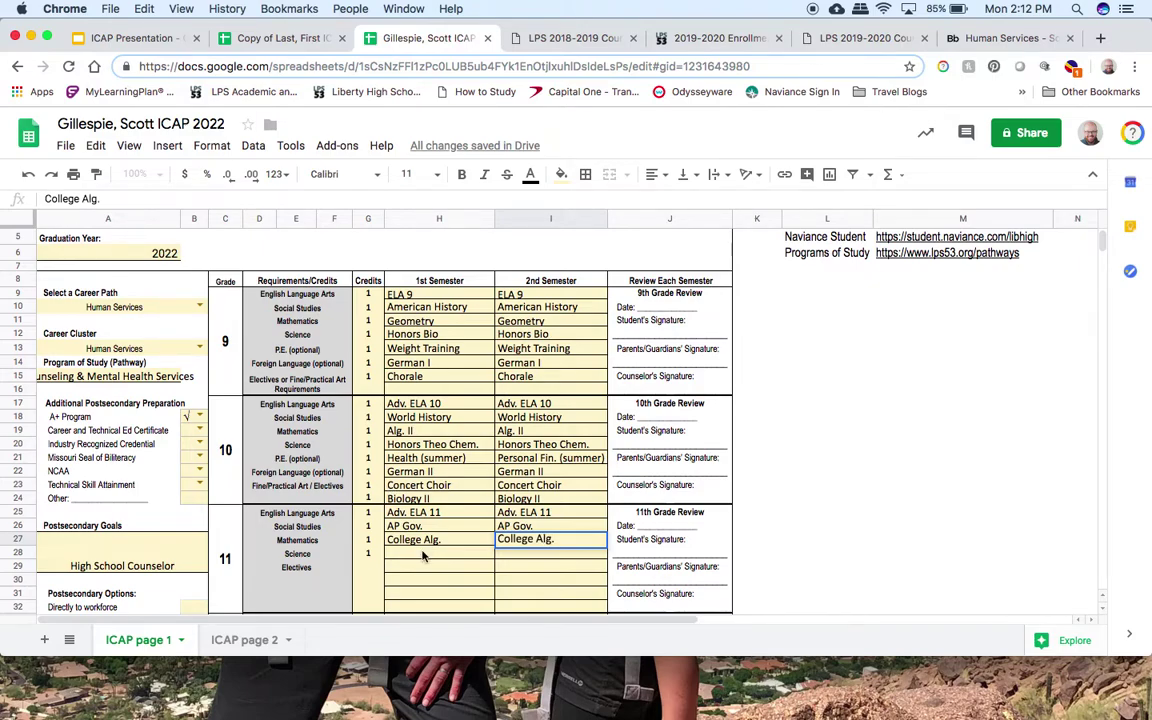
{"action": "key", "text": "Return"}
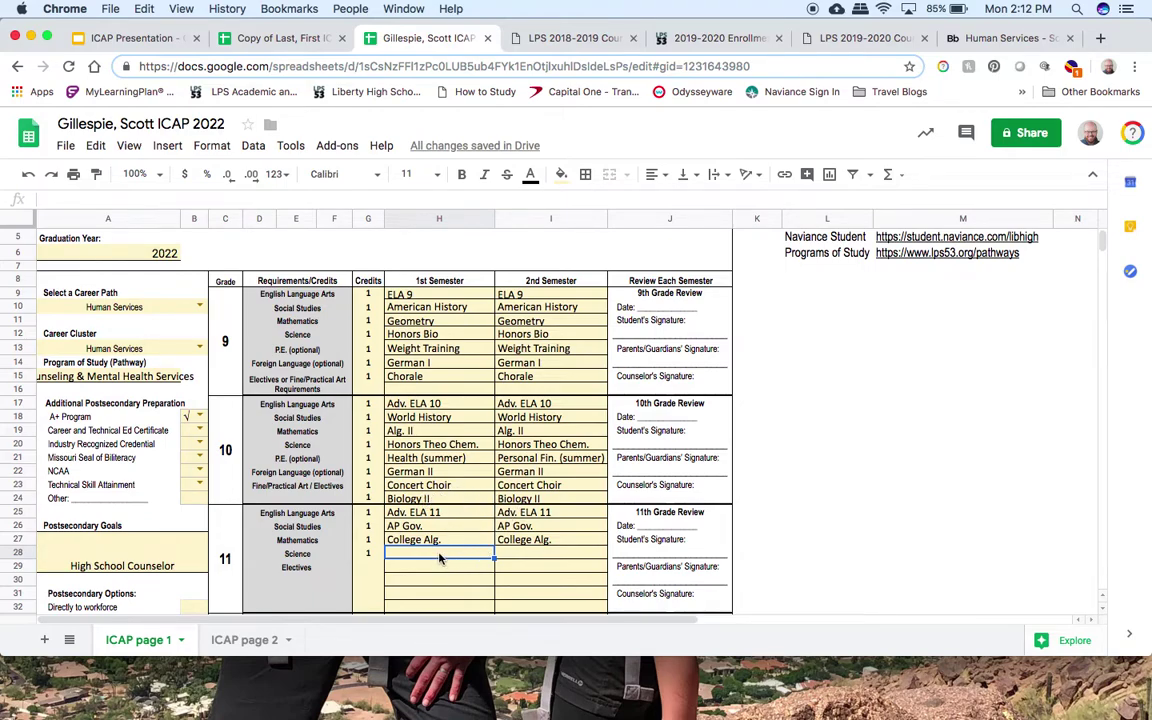
- Enter AP Bio for both semesters in the grade 11 Science row
{"action": "type", "text": "AP Bio"}
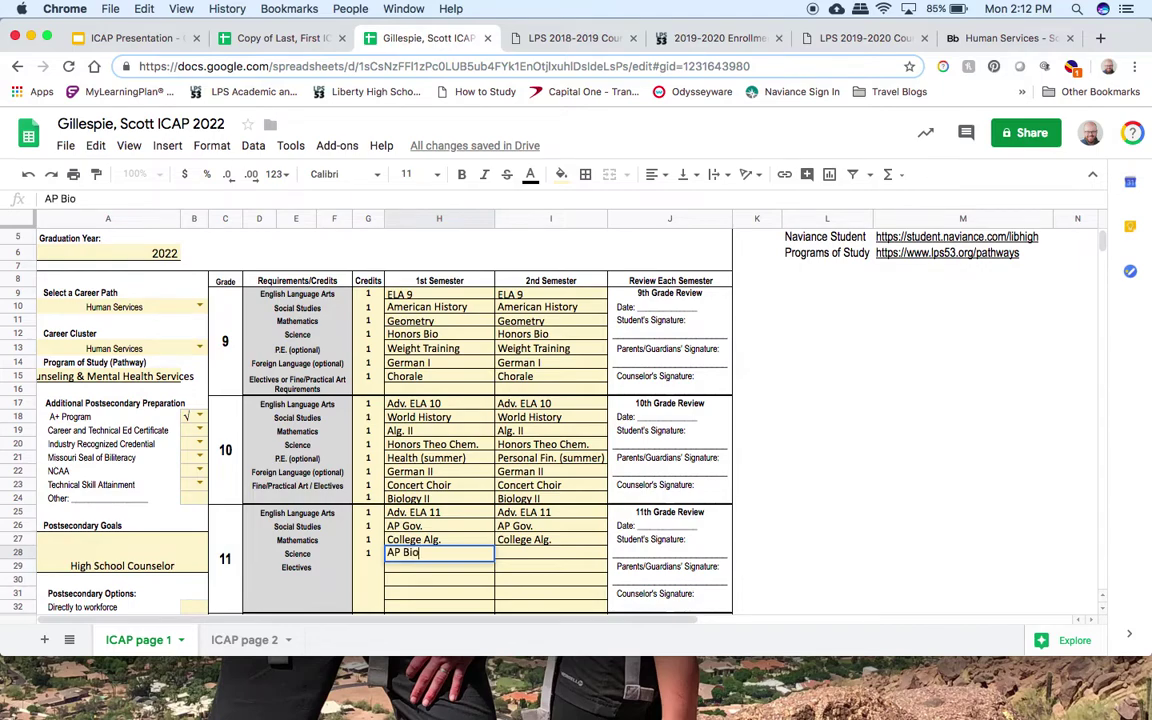
{"action": "key", "text": "Tab"}
{"action": "type", "text": "AP "}
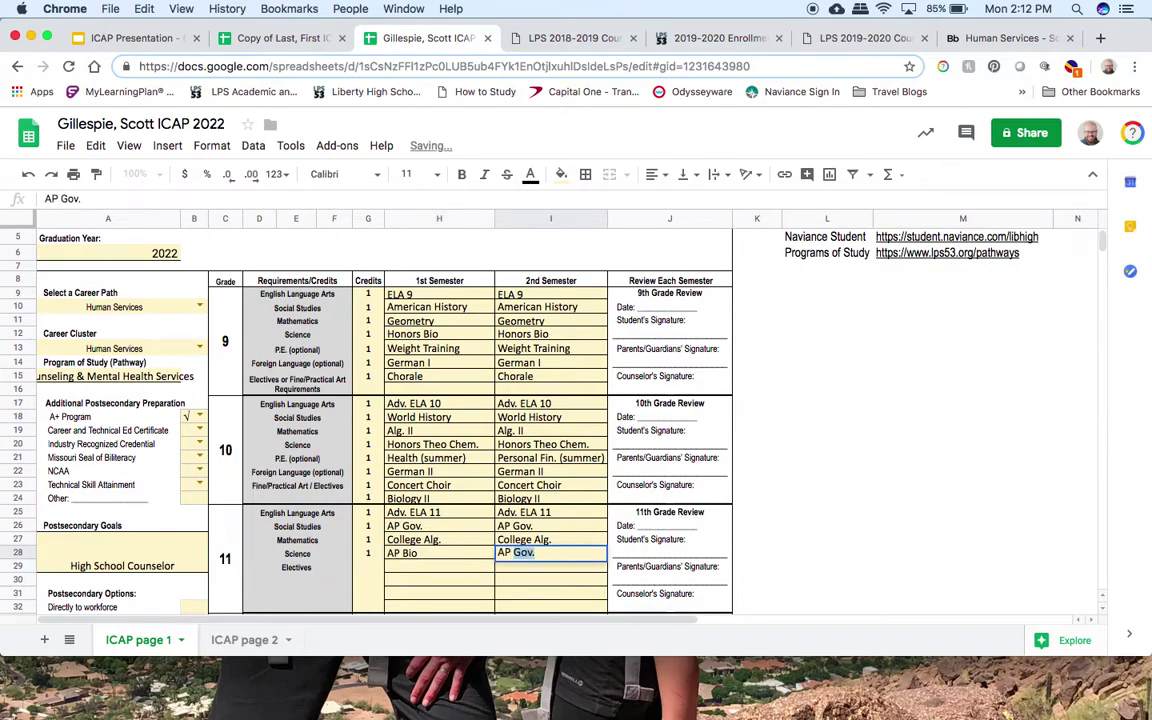
{"action": "type", "text": "Bio"}
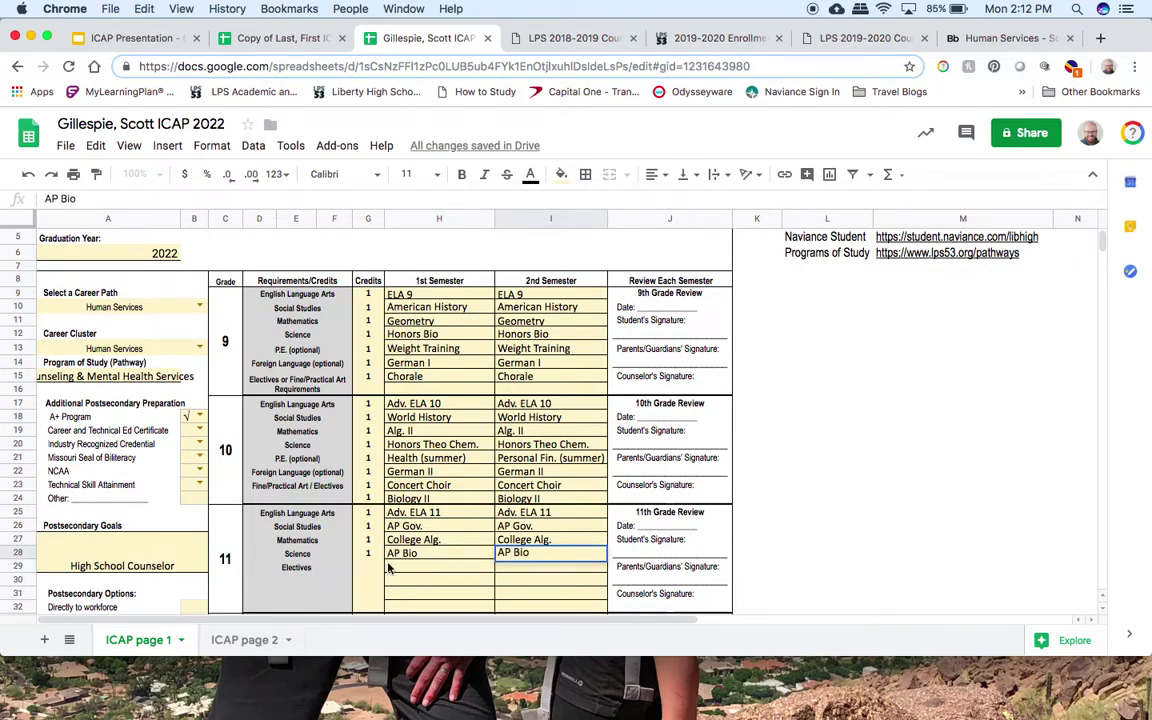
- Enter German III for both semesters in the first grade 11 Electives row
{"action": "left_click", "coordinate": [392, 567]}
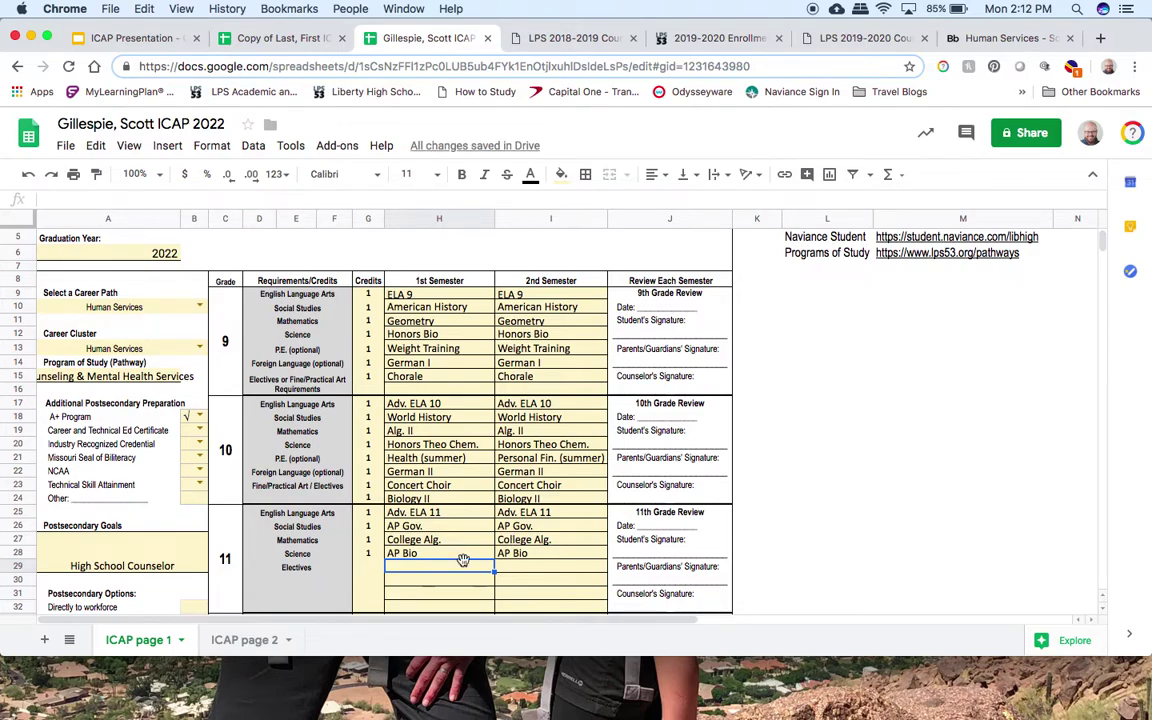
{"action": "type", "text": "Ge"}
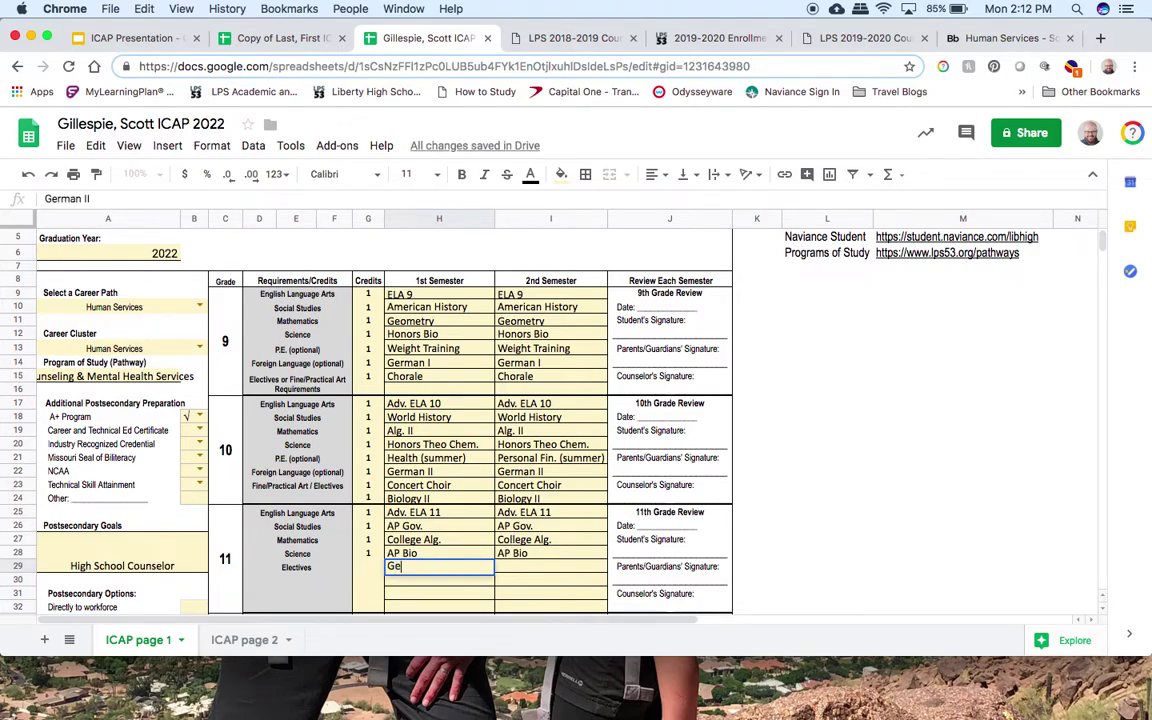
{"action": "type", "text": "rman III"}
{"action": "key", "text": "Tab"}
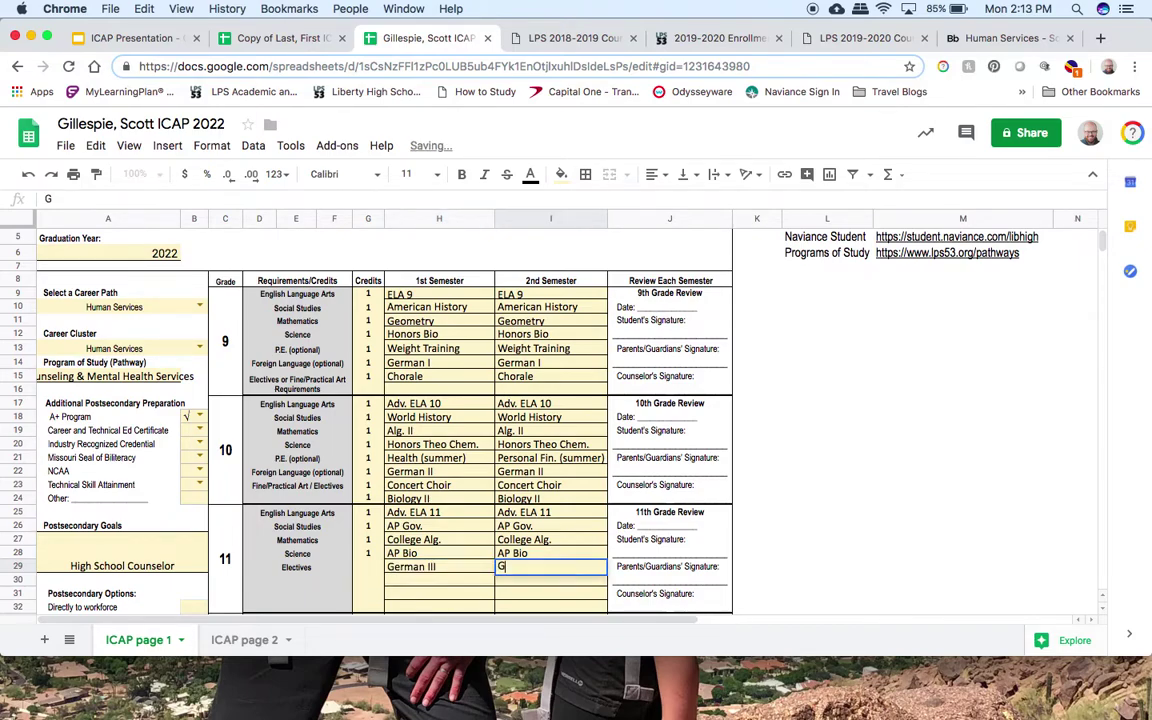
{"action": "type", "text": "German II"}
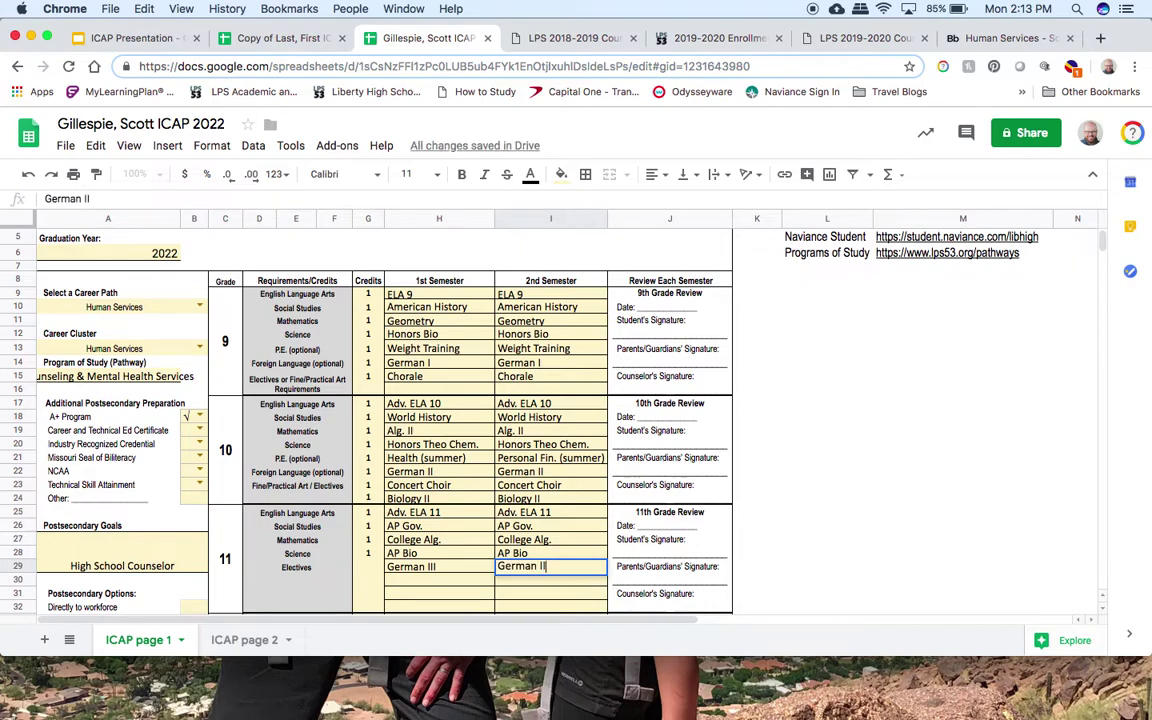
{"action": "type", "text": "I"}
- Enter Concert Choir for both semesters in the second grade 11 Electives row
{"action": "left_click", "coordinate": [410, 580]}
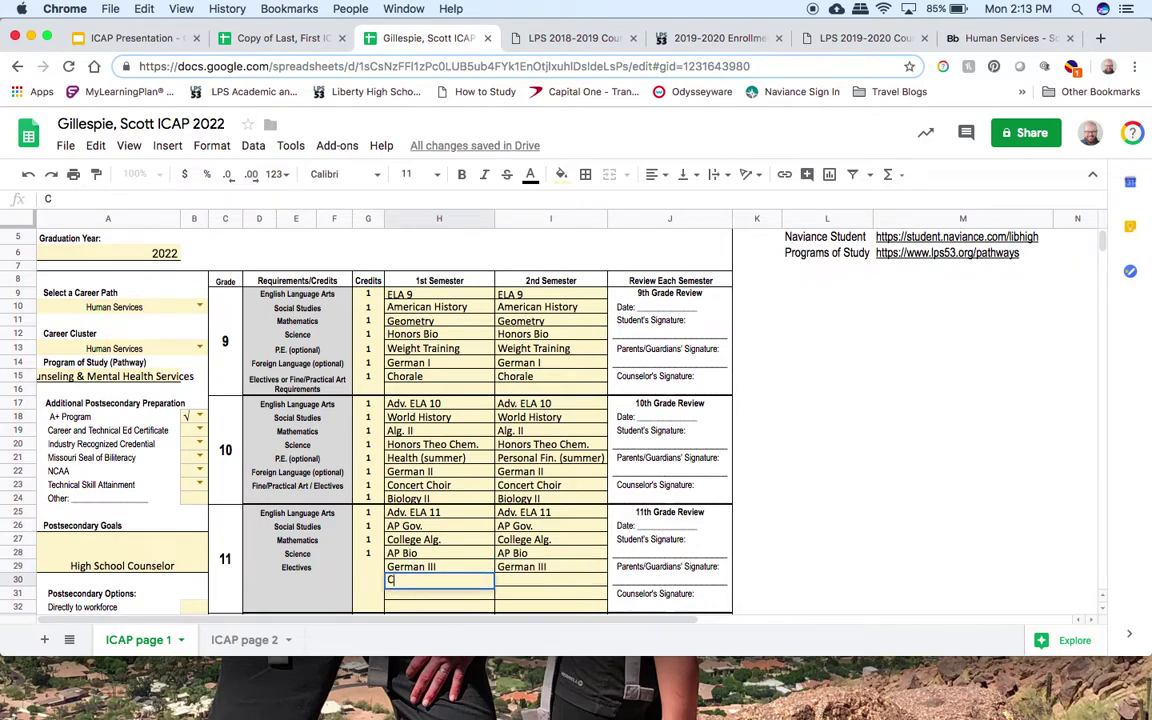
{"action": "type", "text": "Concert"}
{"action": "key", "text": "Tab"}
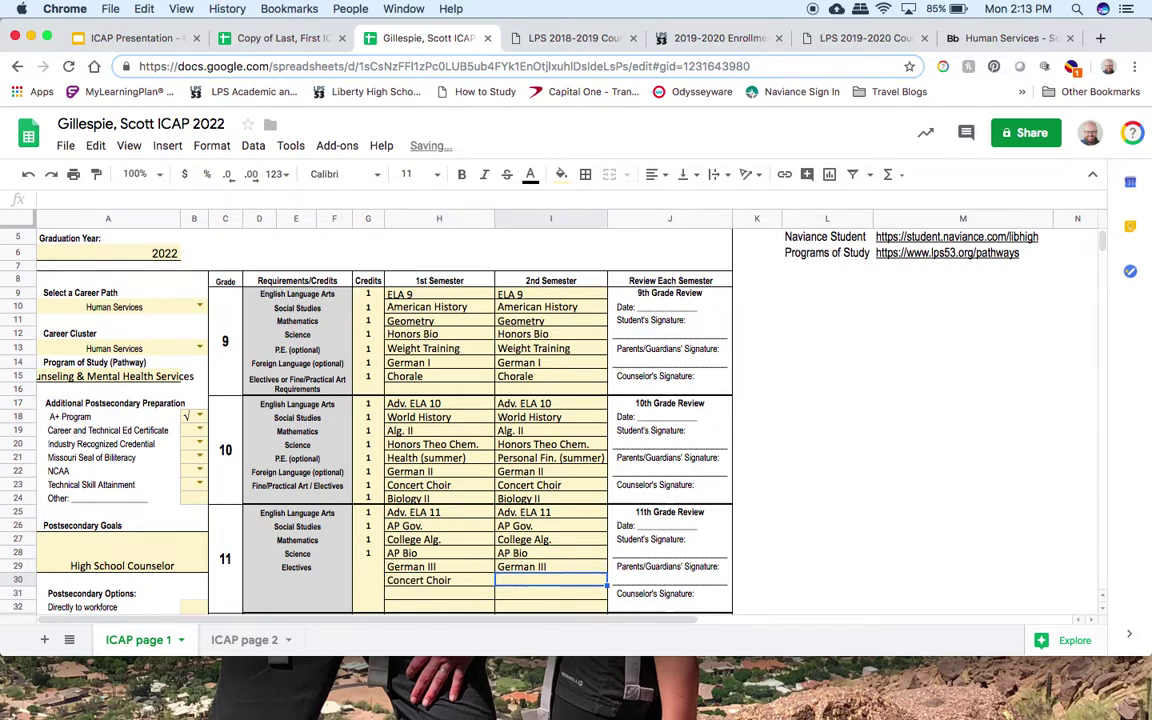
{"action": "type", "text": "Con"}
{"action": "key", "text": "Return"}
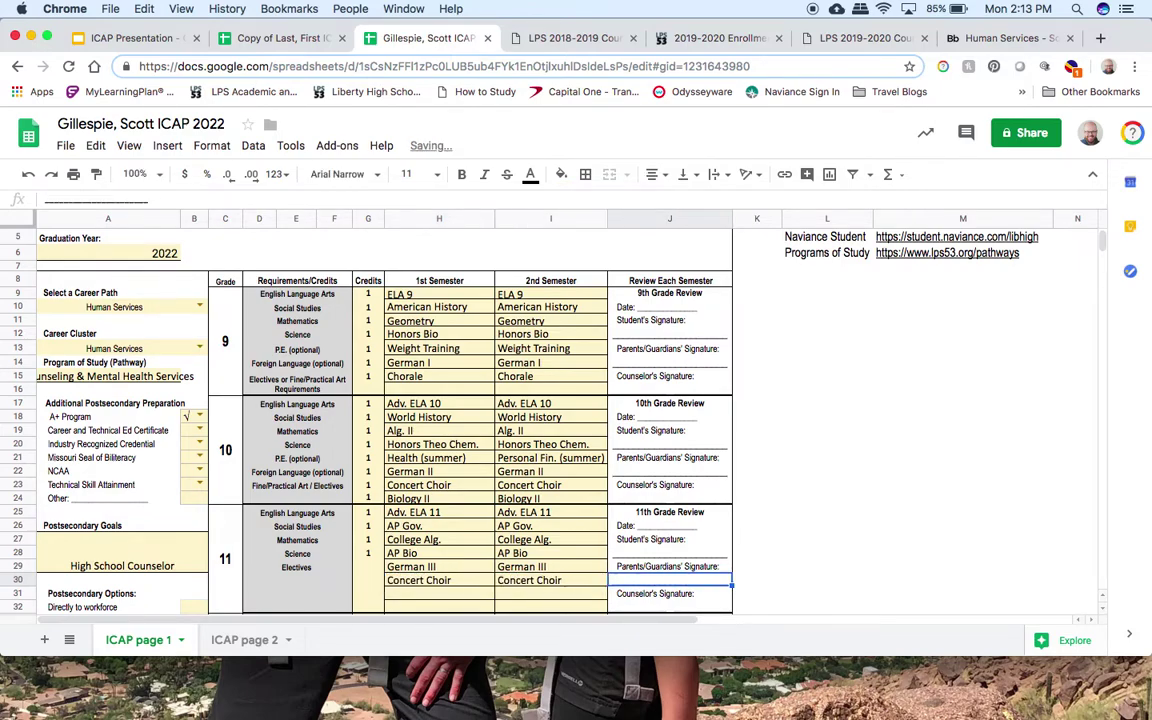
- Set the credits to 1 for both the German III and the grade 11 Concert Choir rows
{"action": "left_click", "coordinate": [378, 581]}
{"action": "type", "text": "1"}
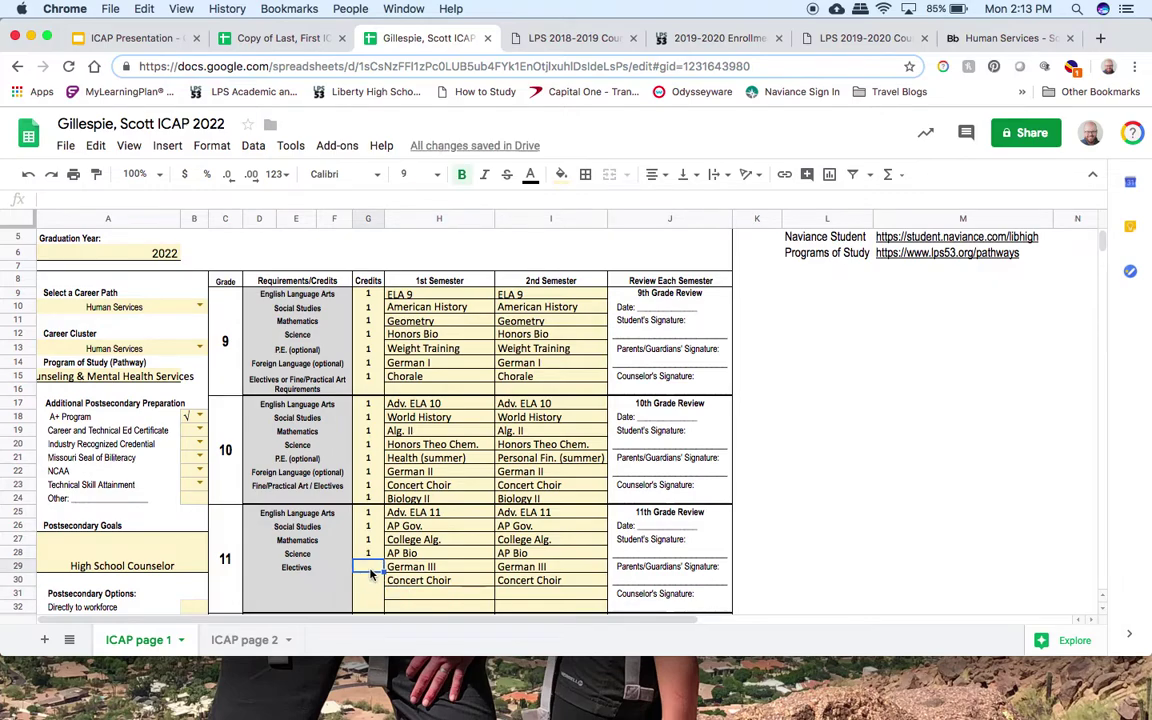
{"action": "key", "text": "Return"}
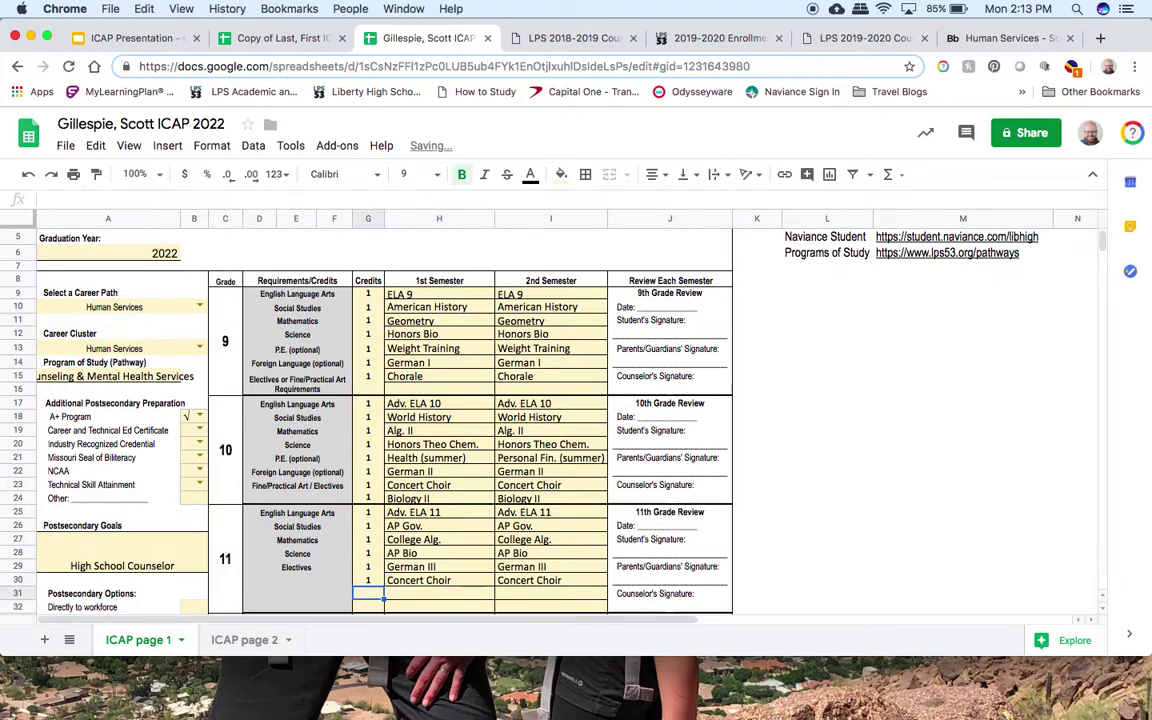
- Consult the recommended courses on the Human Services sheet and set the credits to 1 for the third grade 11 Electives row
{"action": "scroll", "coordinate": [615, 567], "scroll_direction": "down", "scroll_amount": 1}
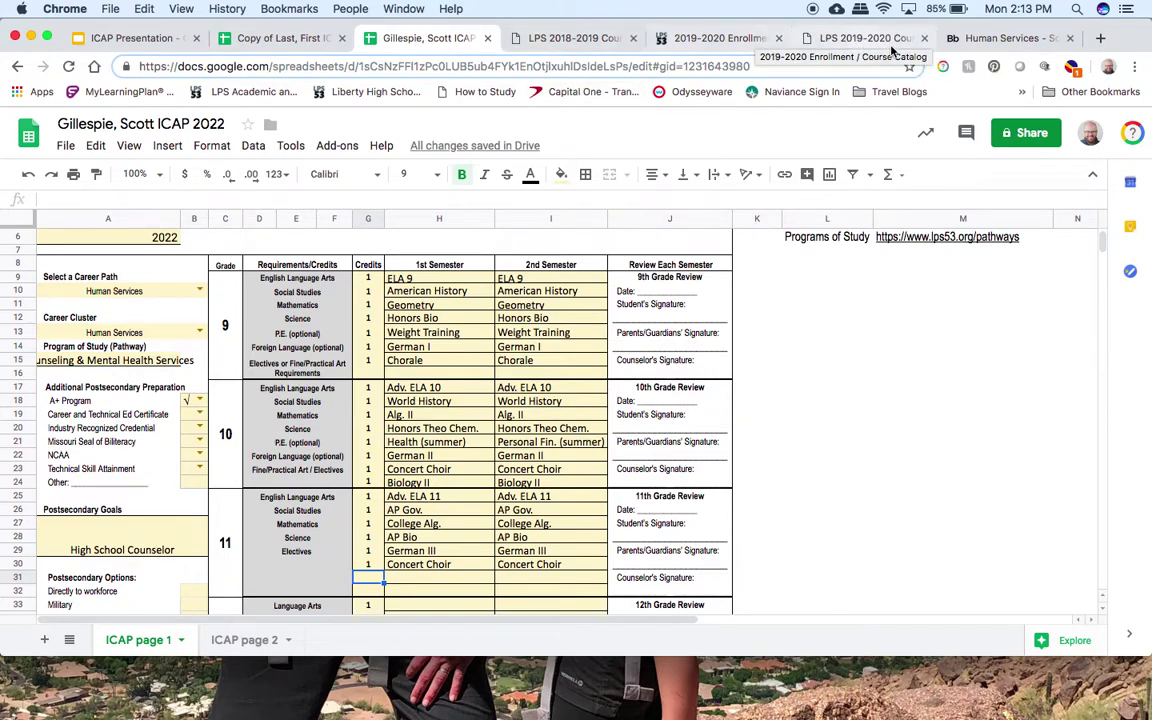
{"action": "left_click", "coordinate": [985, 38]}
{"action": "scroll", "coordinate": [661, 288], "scroll_direction": "down", "scroll_amount": 2}
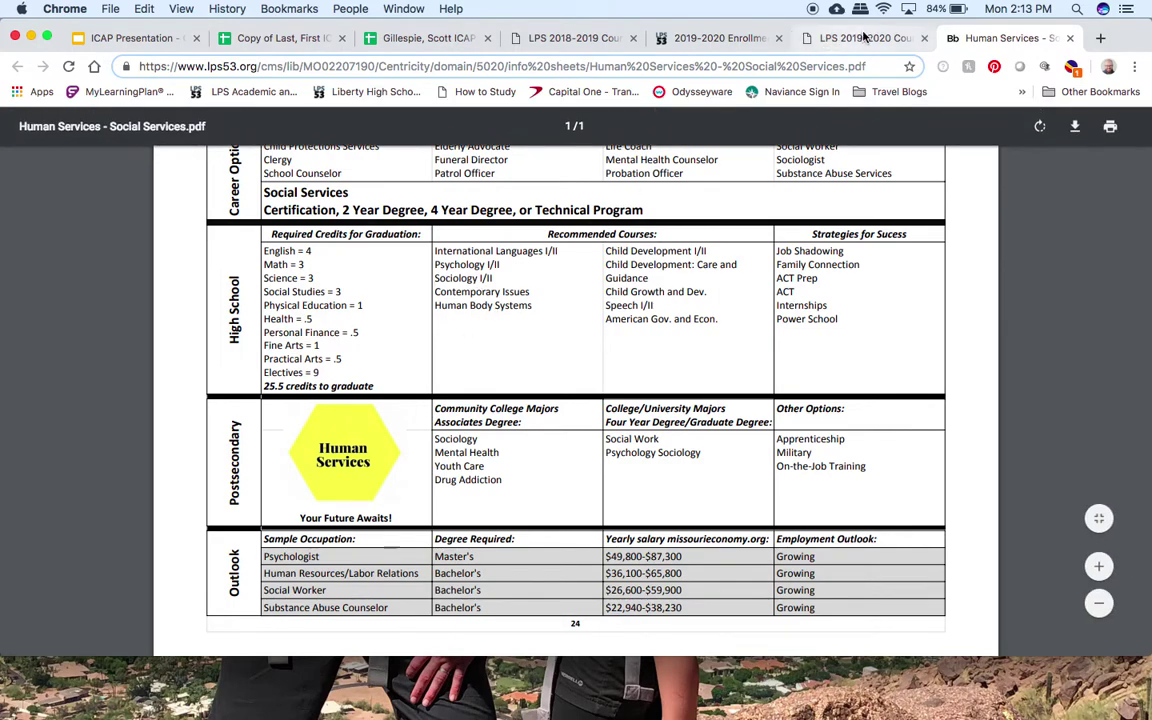
{"action": "left_click", "coordinate": [398, 40]}
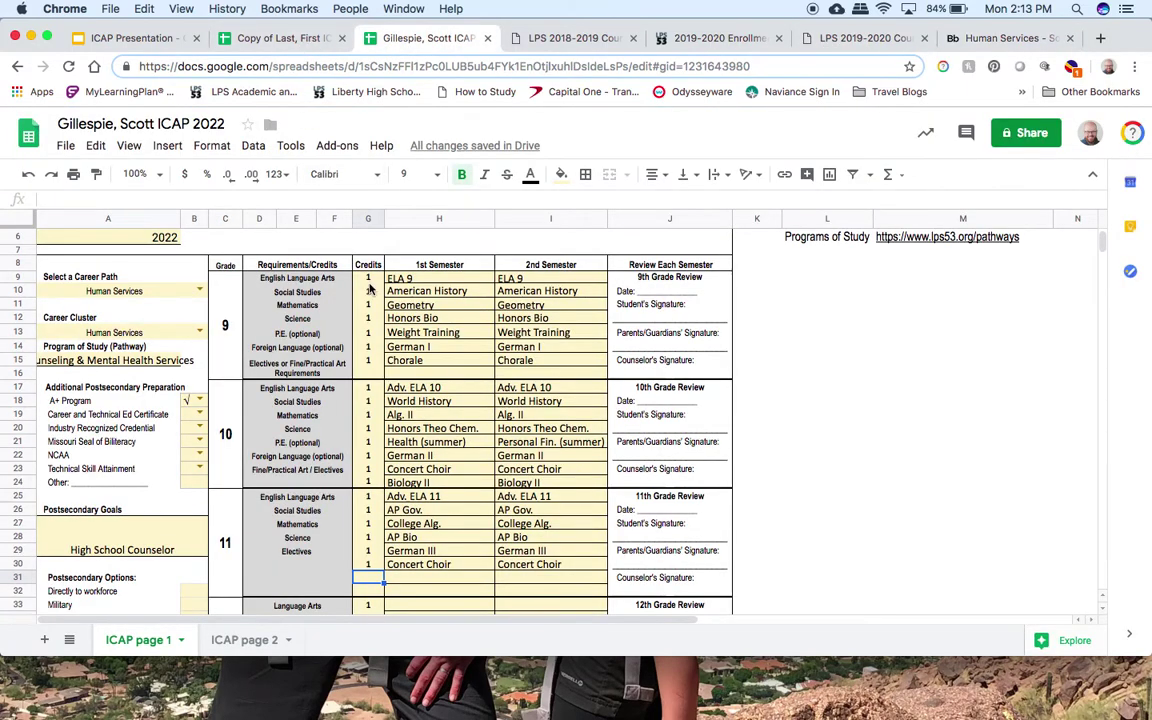
{"action": "scroll", "coordinate": [369, 308], "scroll_direction": "down", "scroll_amount": 1}
{"action": "type", "text": "1"}
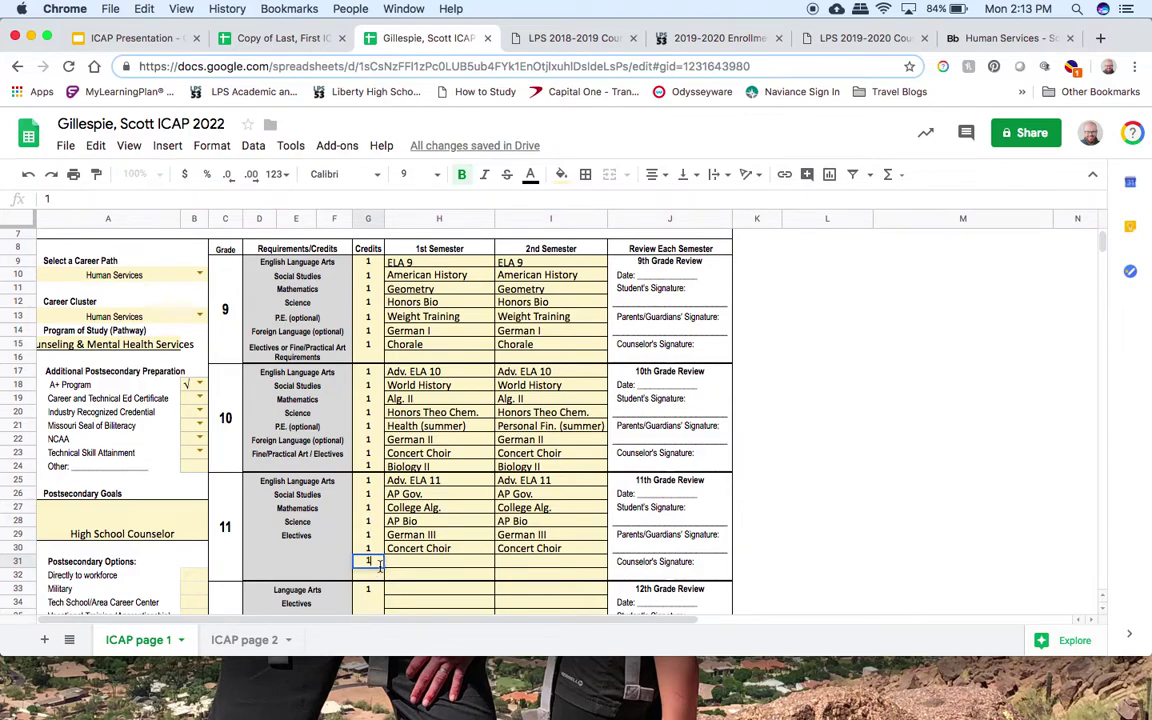
- Enter Child Dev. 1 for the first semester and Sociology 1 for the second in the third grade 11 Electives row
{"action": "left_click", "coordinate": [421, 565]}
{"action": "type", "text": "Child Dev."}
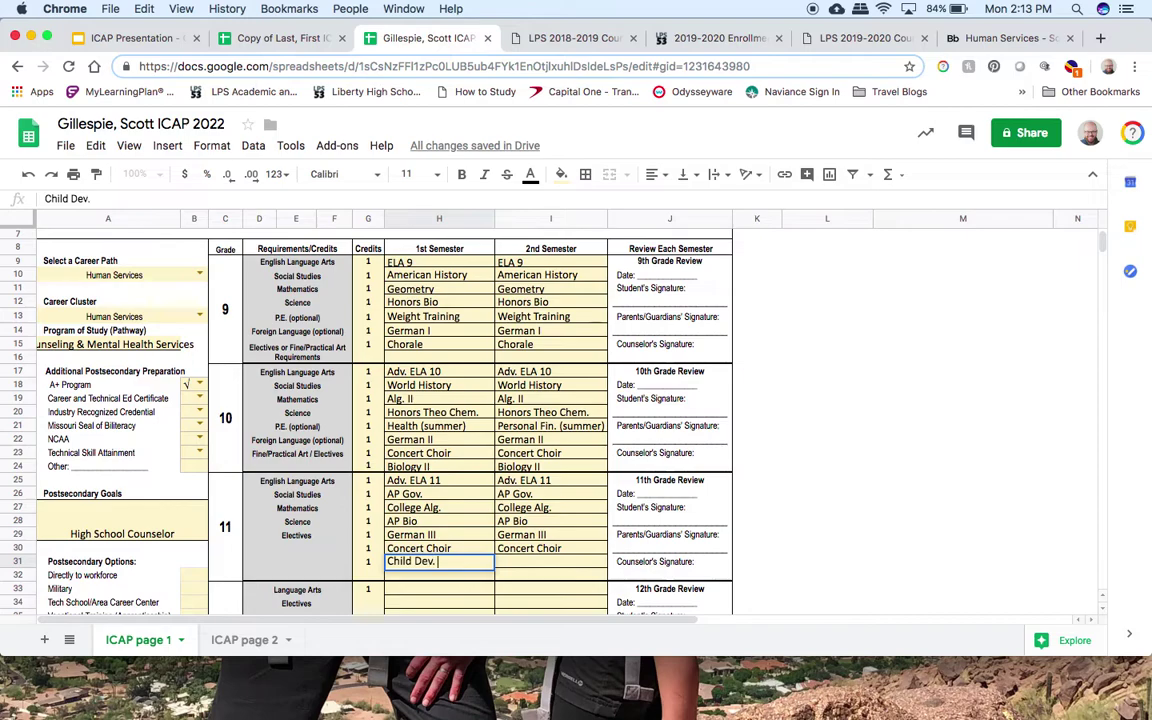
{"action": "type", "text": " 1"}
{"action": "key", "text": "Tab"}
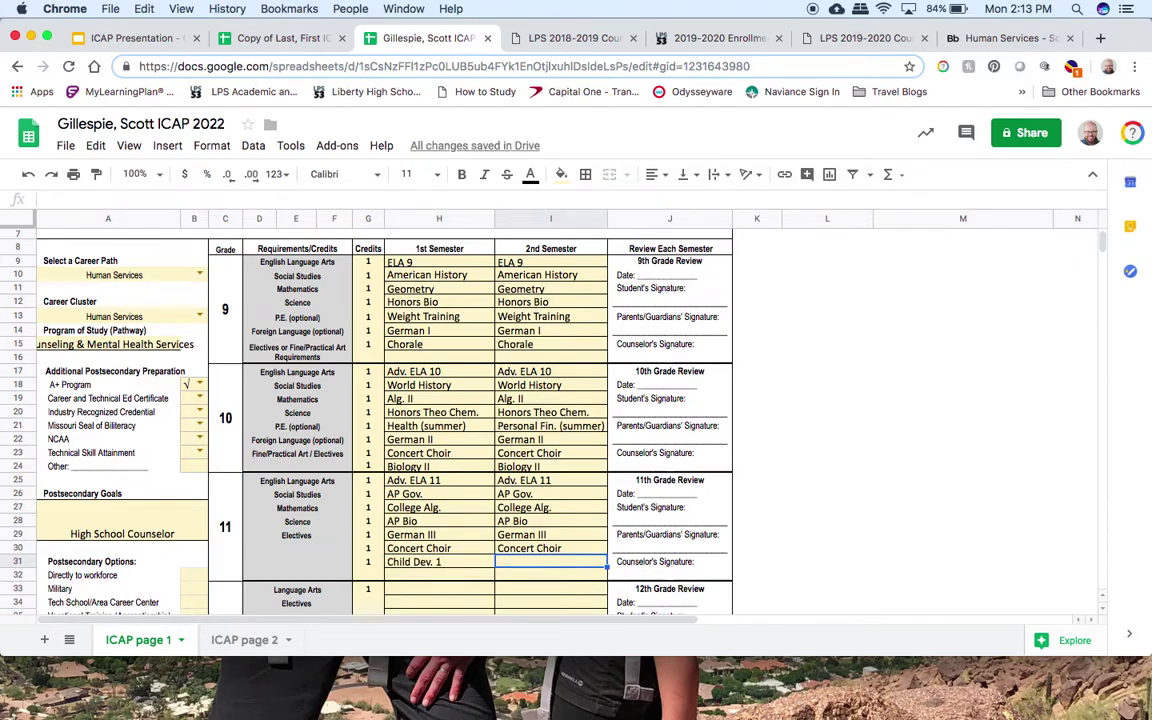
{"action": "type", "text": "So"}
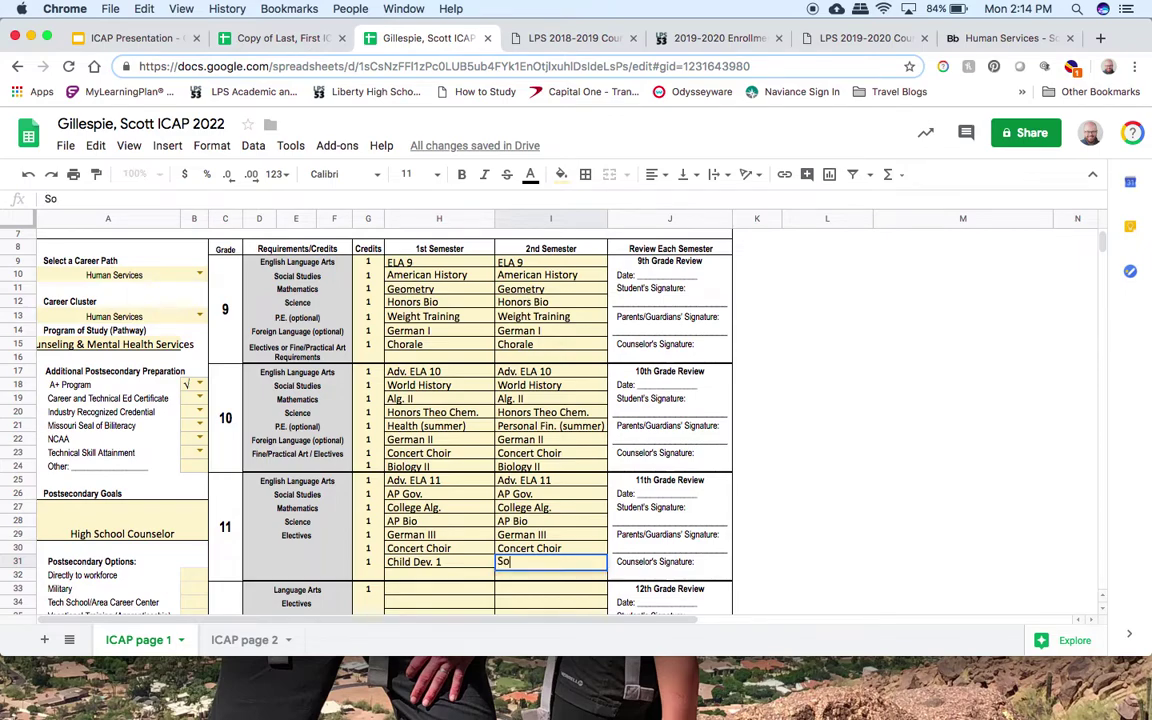
{"action": "type", "text": "ciology 1"}
- Enter College Comp. for both semesters in the grade 12 Language Arts row
{"action": "left_click", "coordinate": [424, 594]}
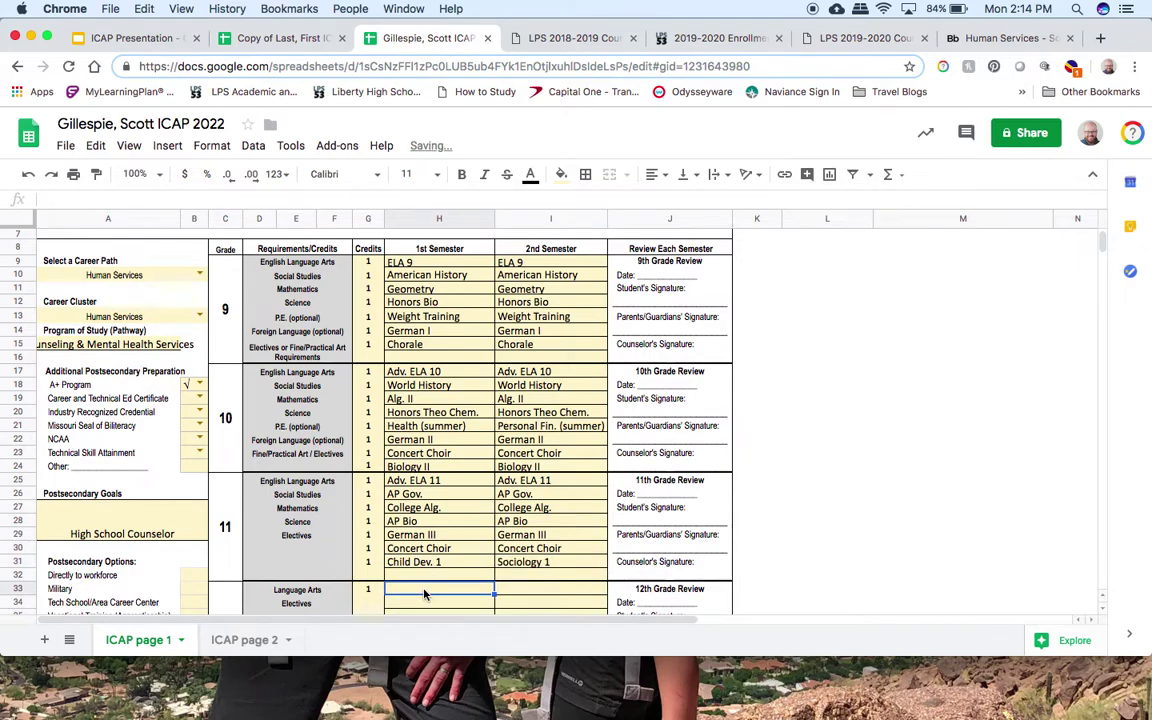
{"action": "scroll", "coordinate": [424, 594], "scroll_direction": "down", "scroll_amount": 3}
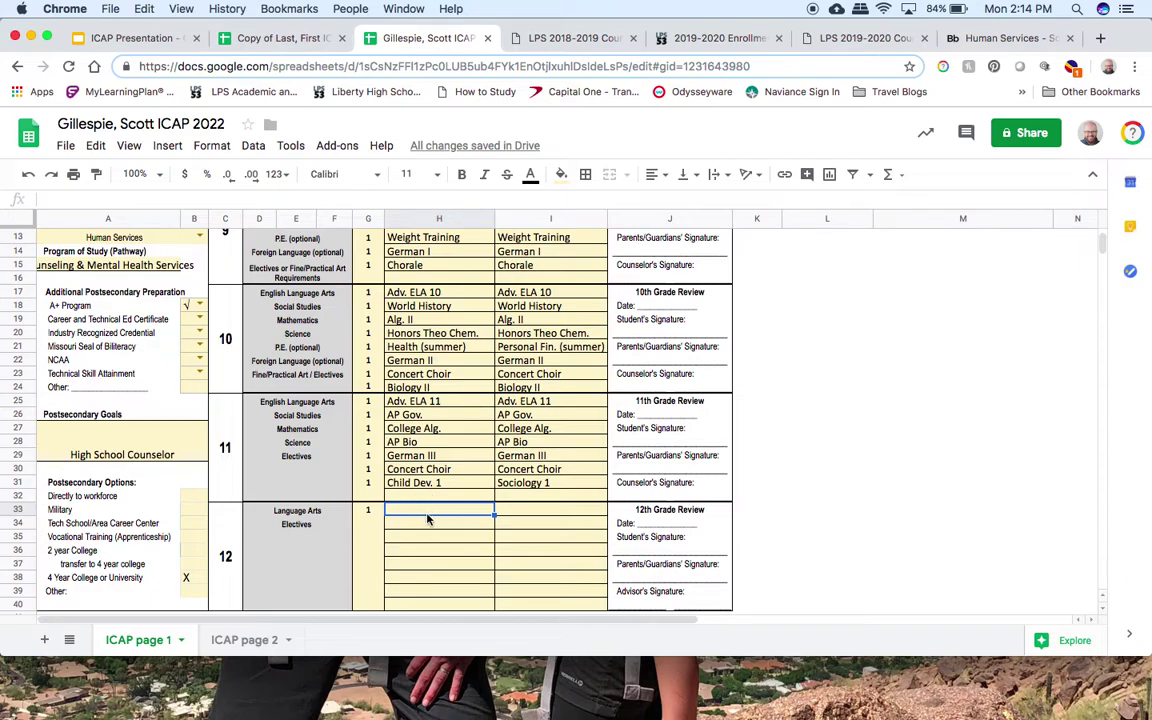
{"action": "type", "text": "Colleg"}
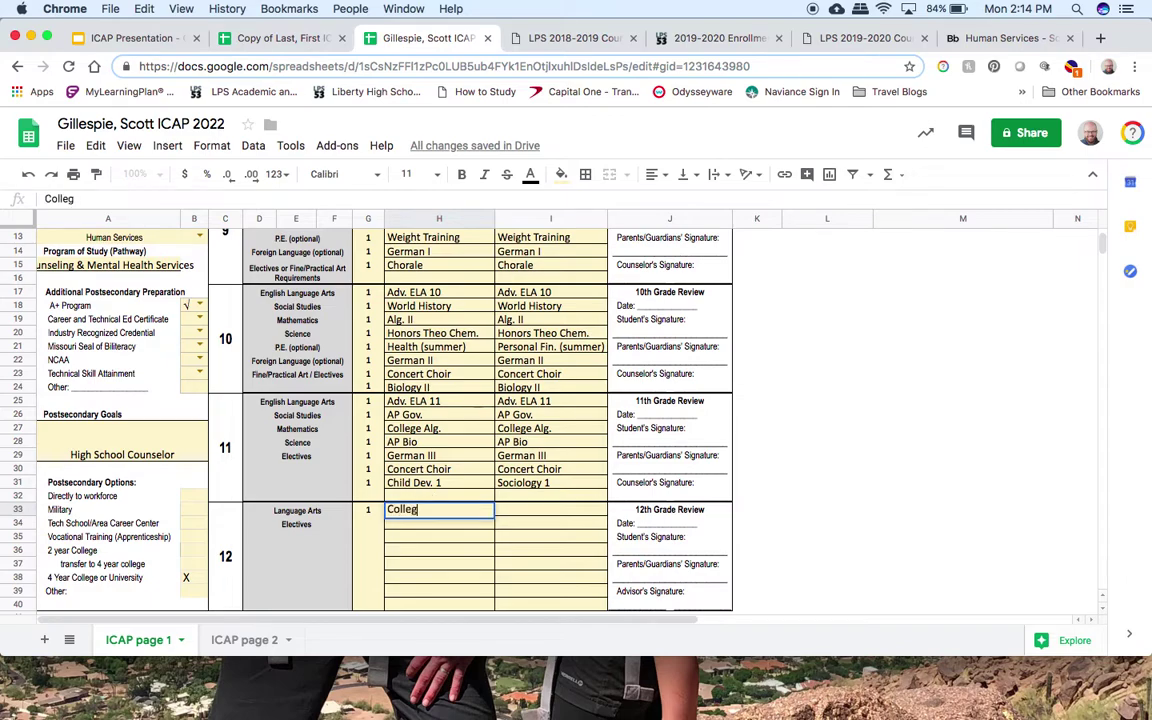
{"action": "type", "text": "e Comp."}
{"action": "key", "text": "Tab"}
{"action": "type", "text": "College C"}
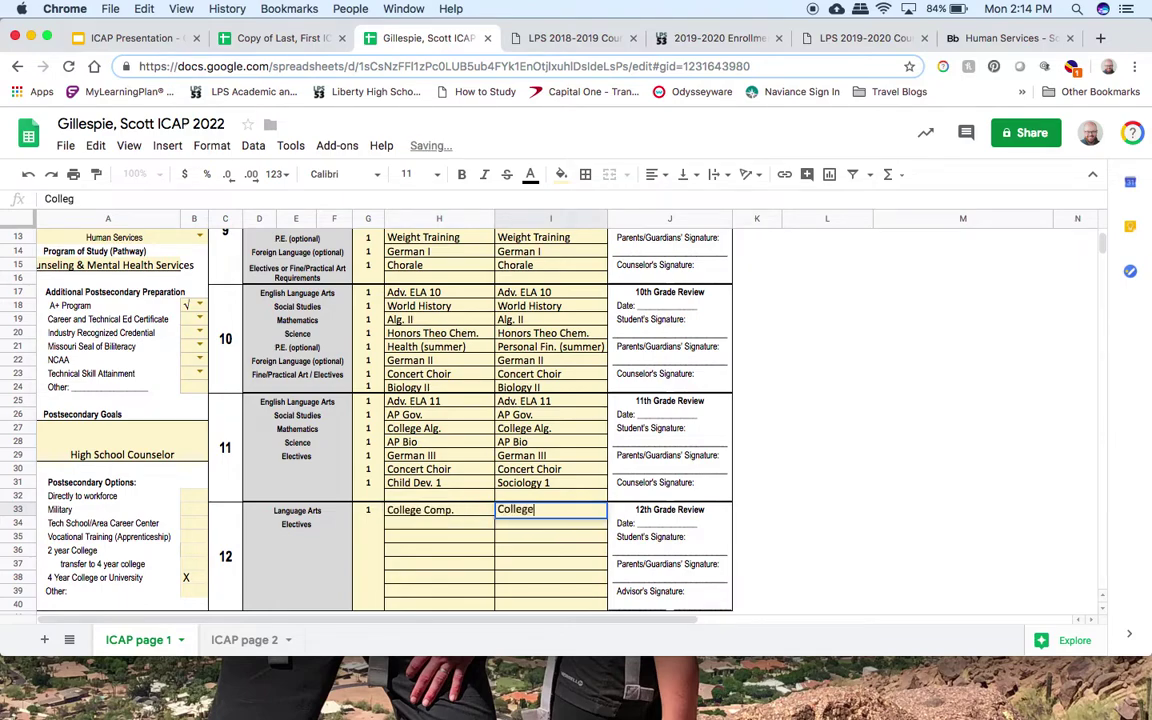
{"action": "type", "text": "ompo"}
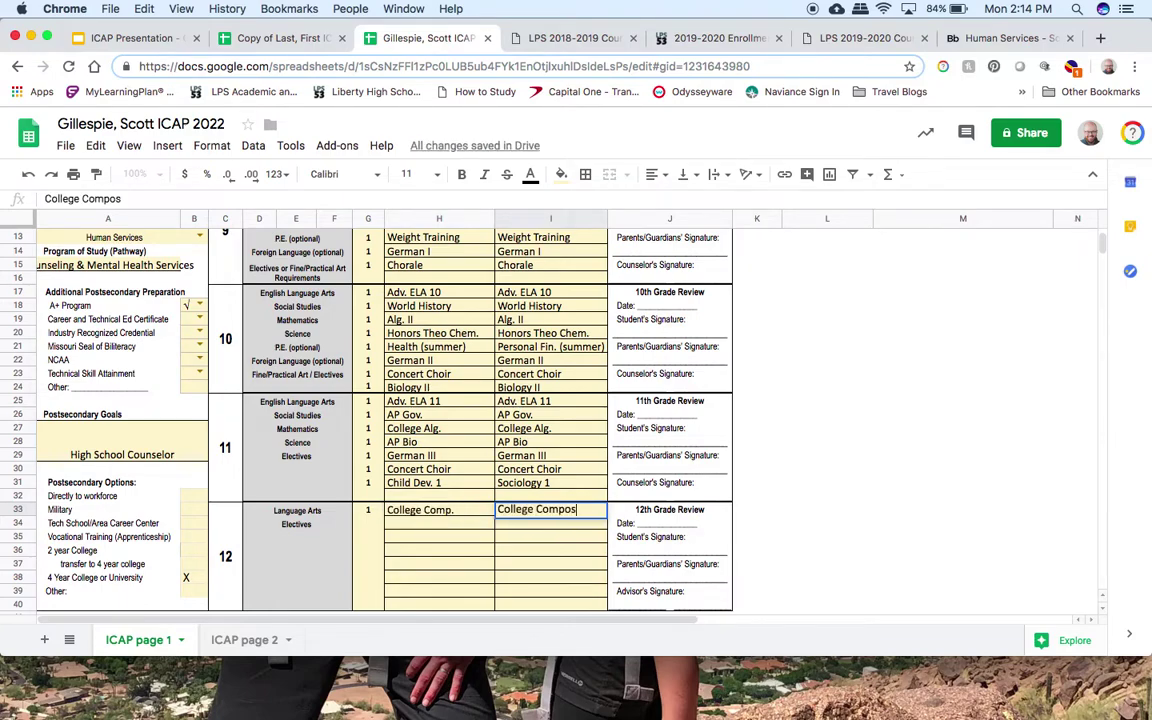
{"action": "type", "text": "s"}
{"action": "key", "text": "BackSpace"}
{"action": "key", "text": "BackSpace"}
{"action": "type", "text": "."}
{"action": "left_click", "coordinate": [421, 513]}
- Consult the Human Services recommended courses and enter AP Psychology for both semesters in the first grade 12 Electives row
{"action": "left_click", "coordinate": [418, 522]}
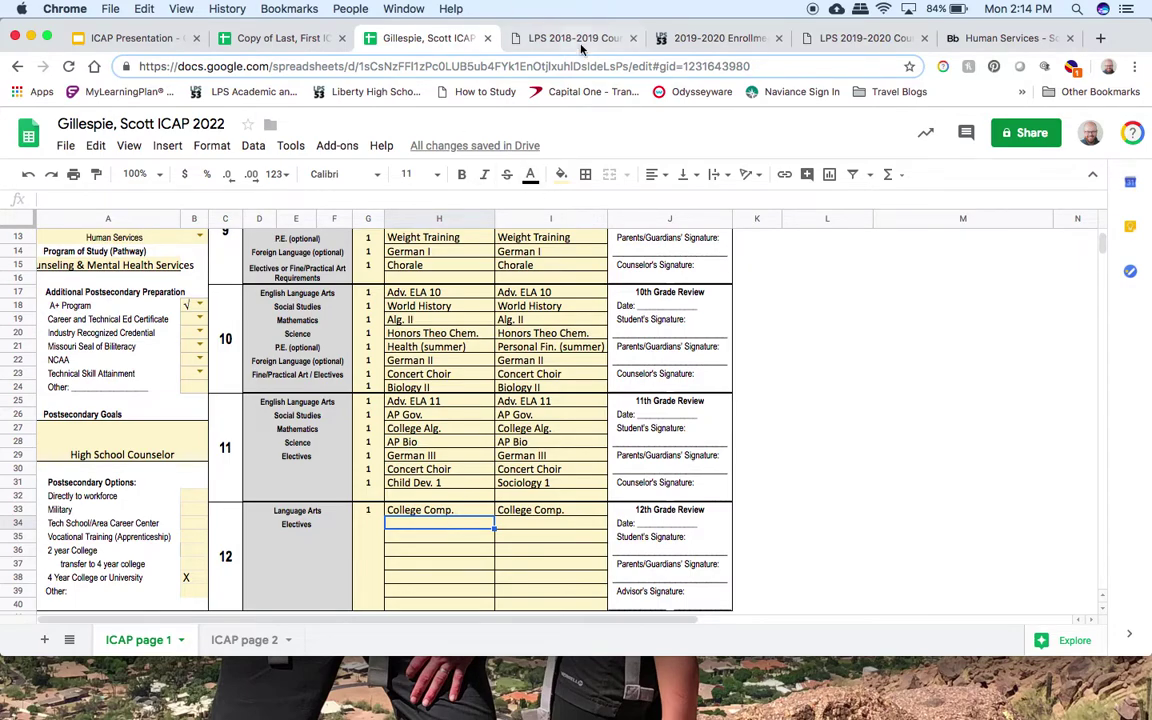
{"action": "left_click", "coordinate": [525, 38]}
{"action": "left_click", "coordinate": [980, 38]}
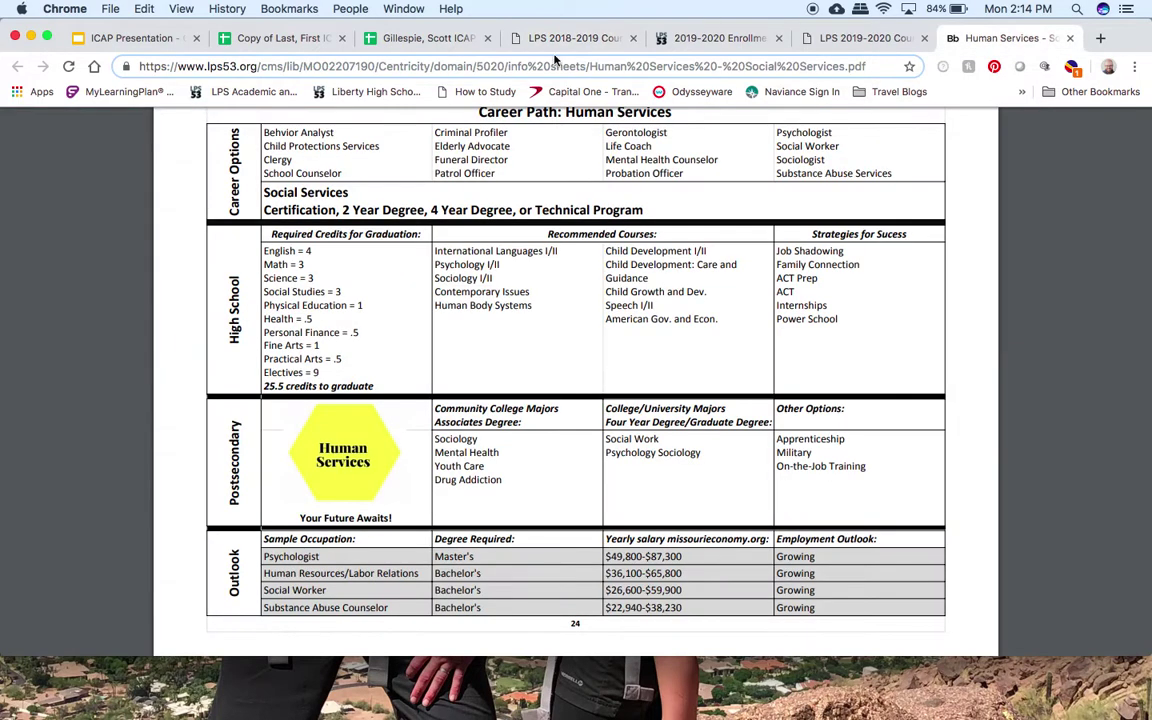
{"action": "left_click", "coordinate": [427, 40]}
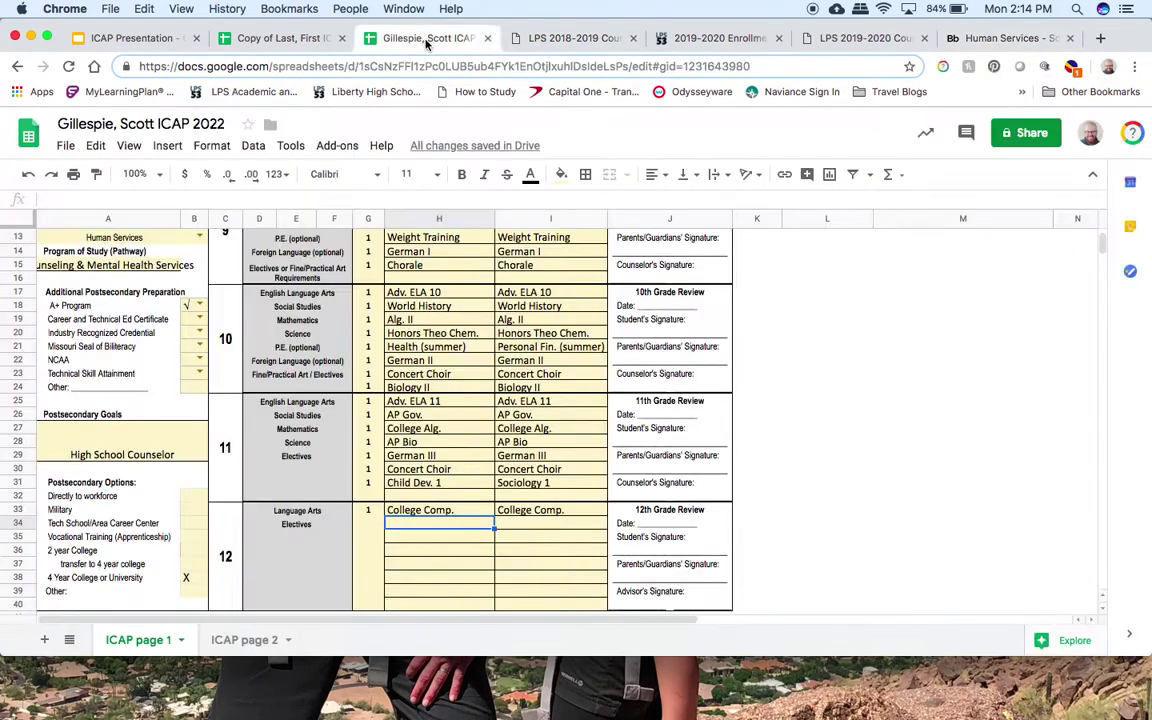
{"action": "left_click", "coordinate": [438, 524]}
{"action": "type", "text": "AP Psychology"}
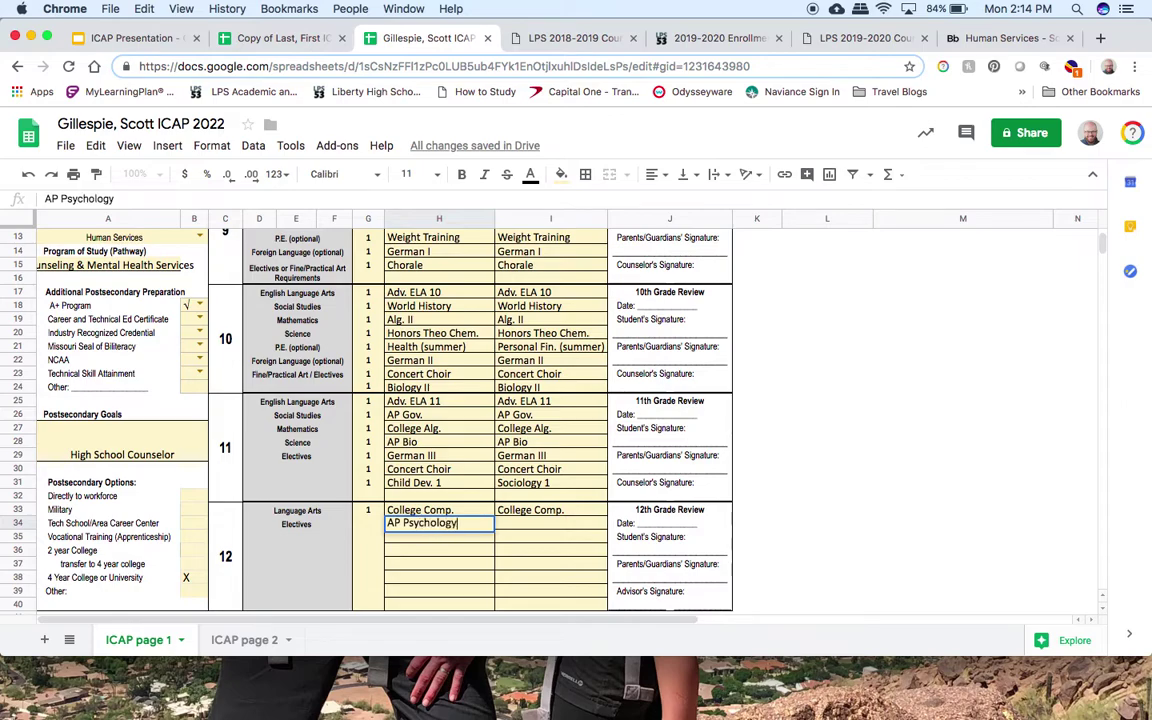
{"action": "key", "text": "Tab"}
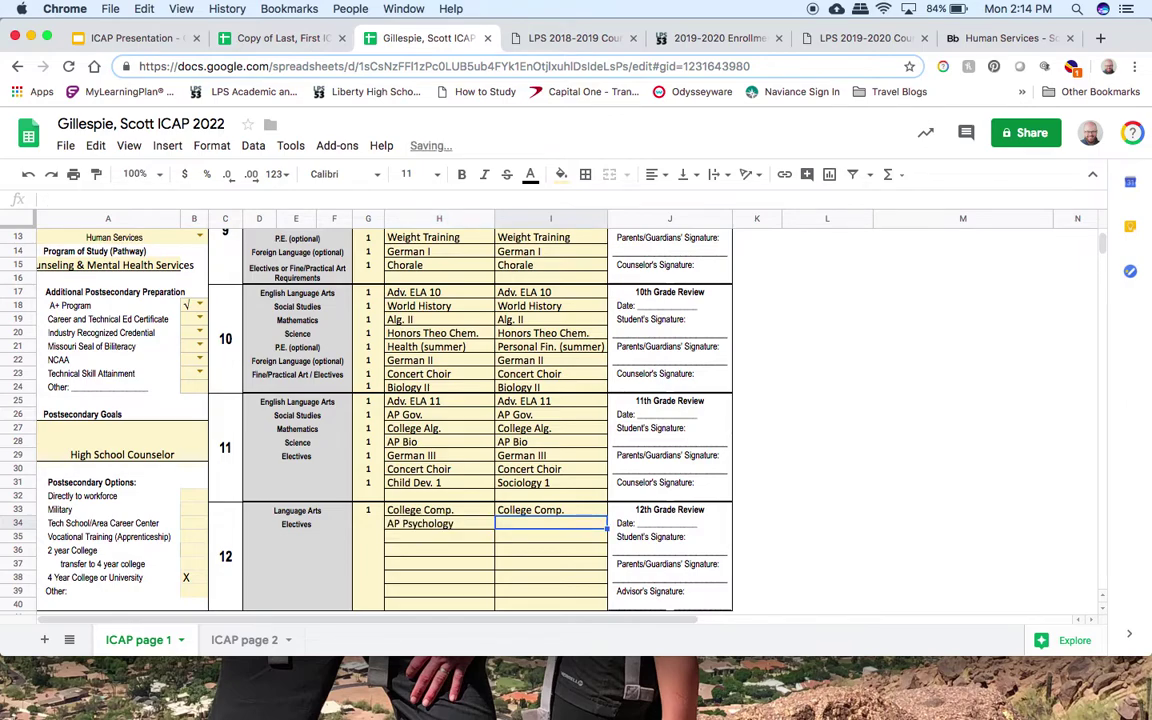
{"action": "type", "text": "AP Psychology"}
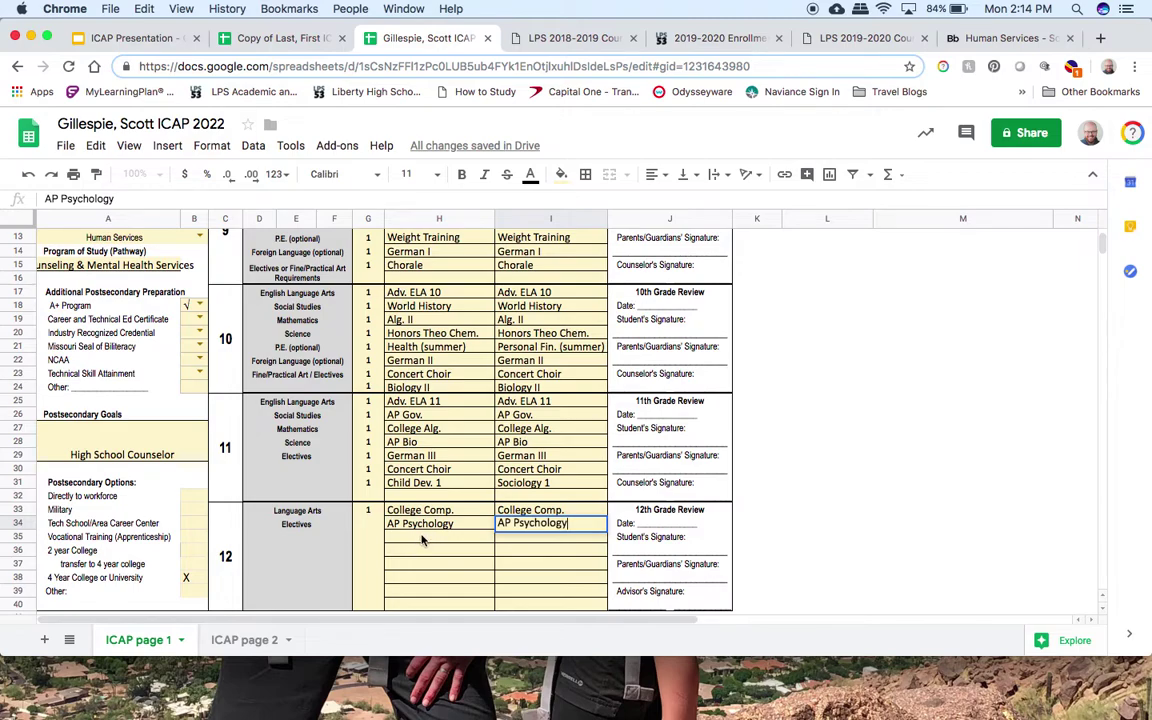
{"action": "key", "text": "Return"}
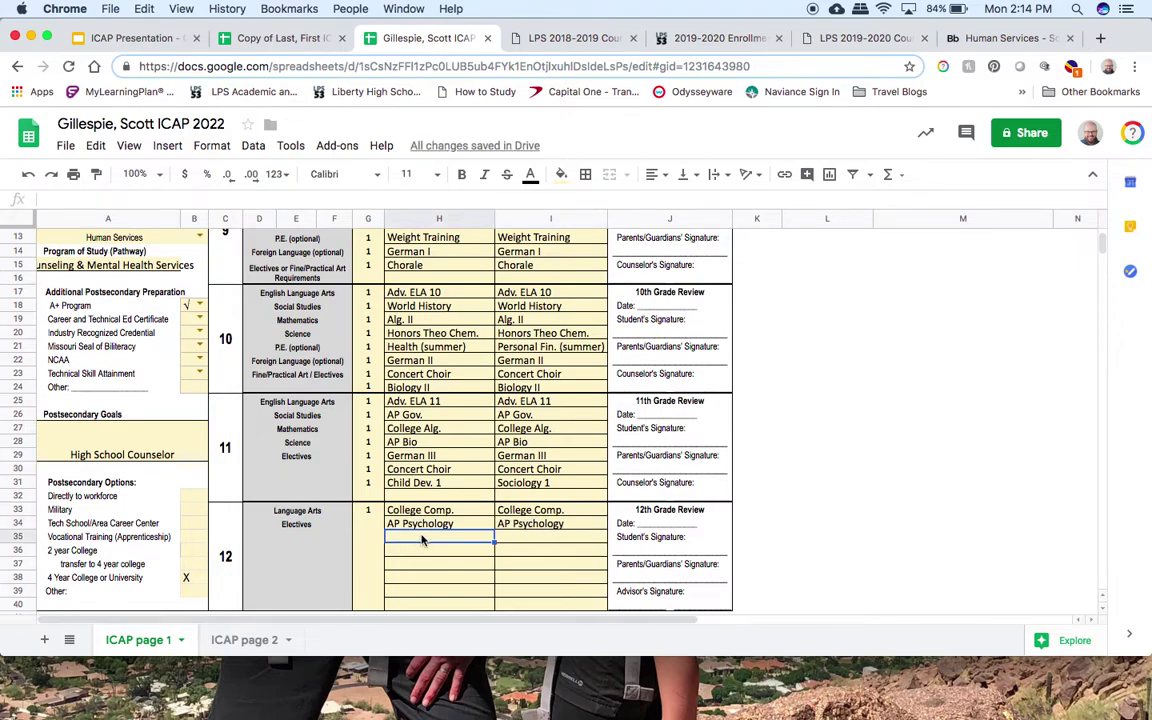
- Enter AP Statistics for both semesters in the second grade 12 Electives row
{"action": "type", "text": "A"}
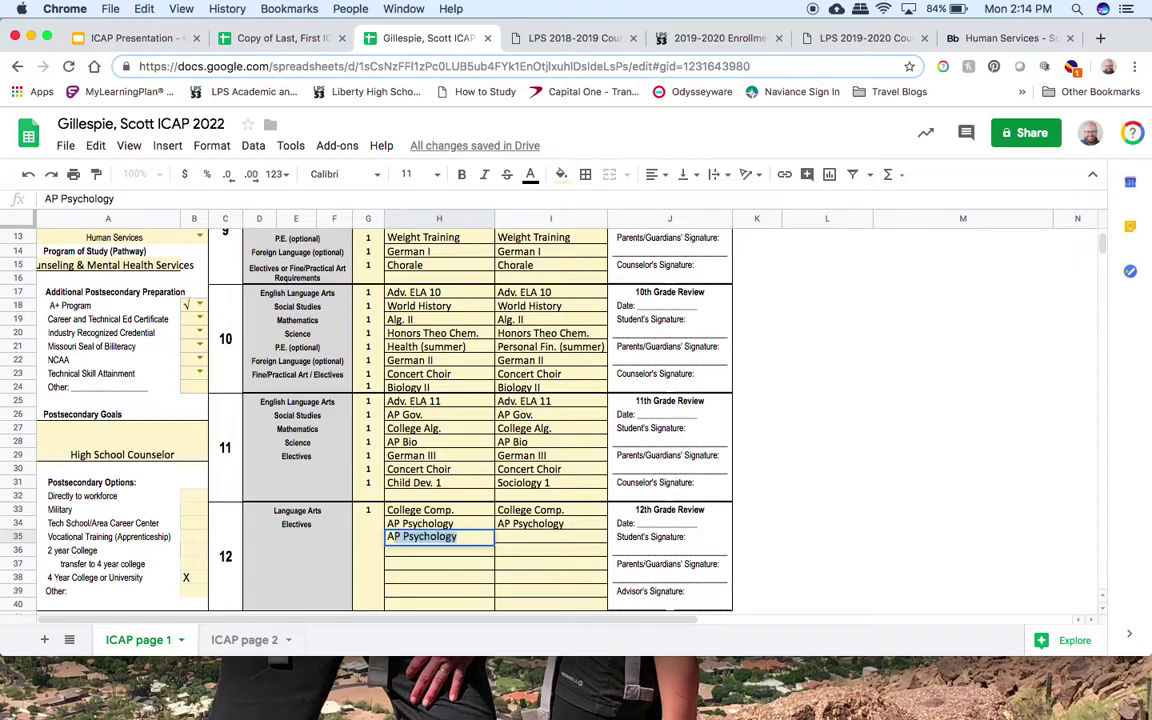
{"action": "type", "text": "P Statistics"}
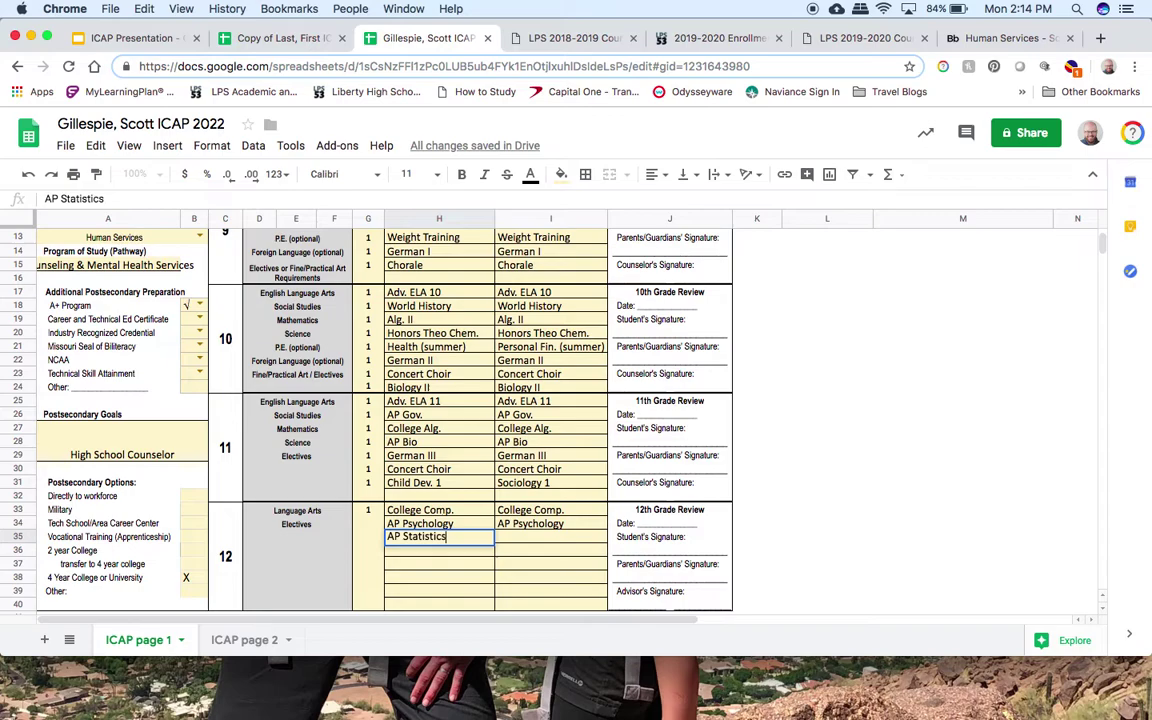
{"action": "key", "text": "Tab"}
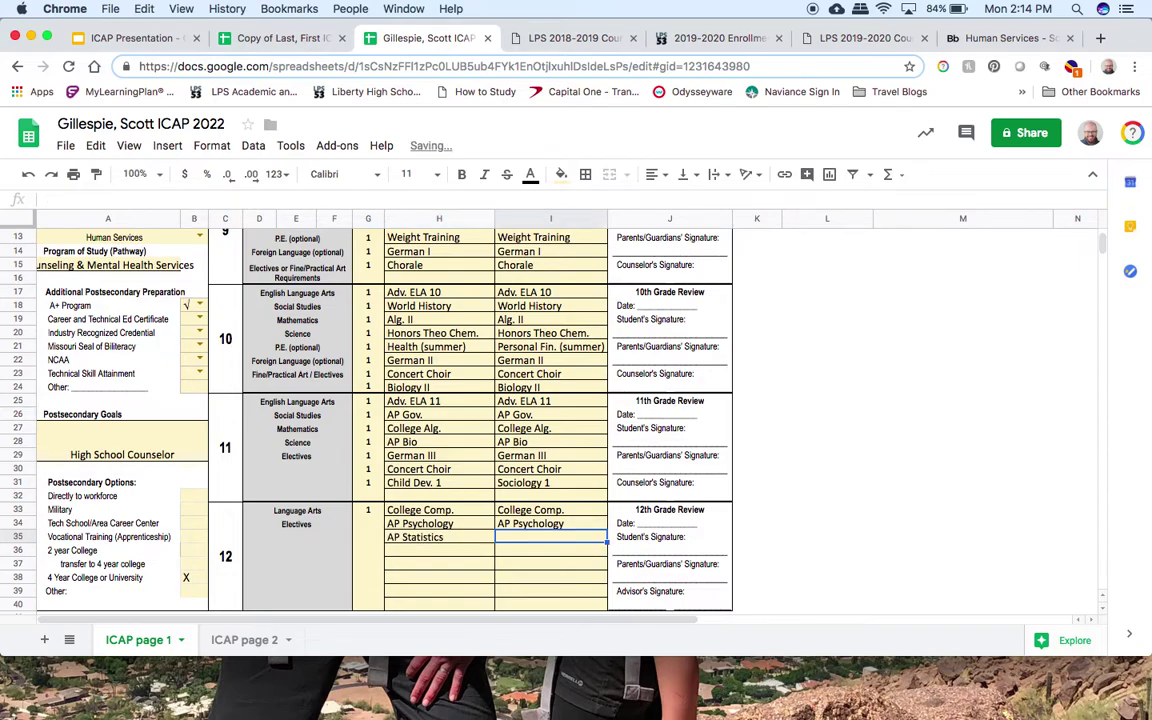
{"action": "type", "text": "AP Sta"}
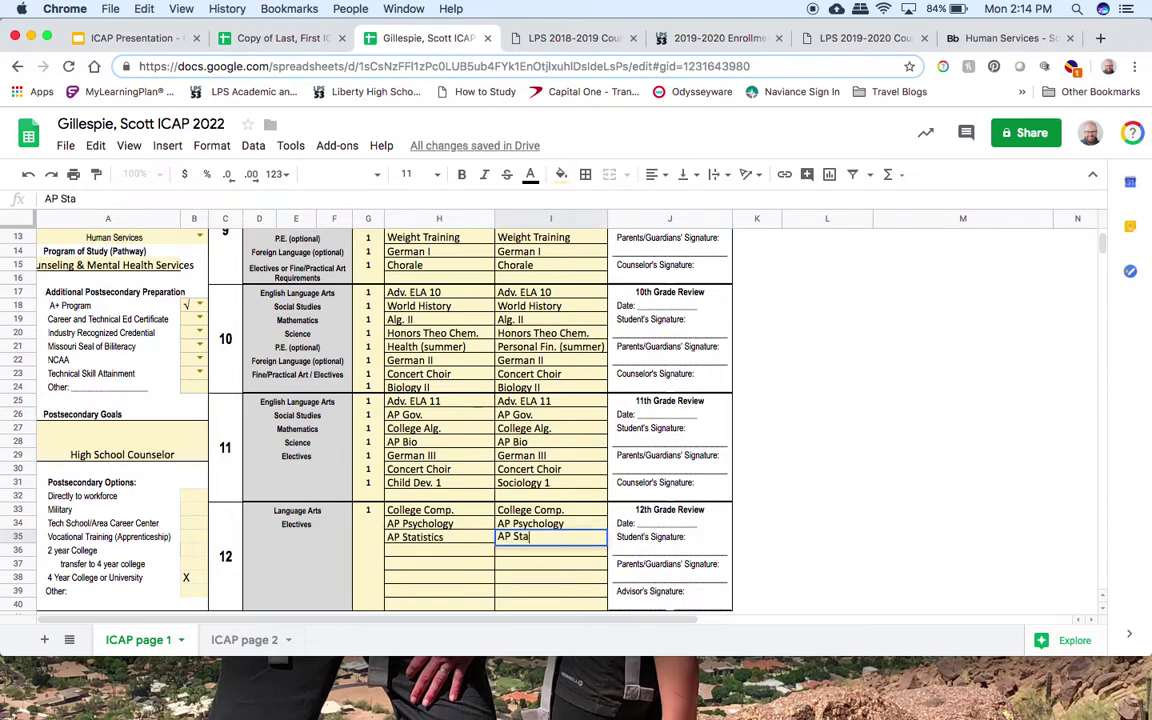
{"action": "type", "text": "tistics"}
{"action": "key", "text": "Return"}
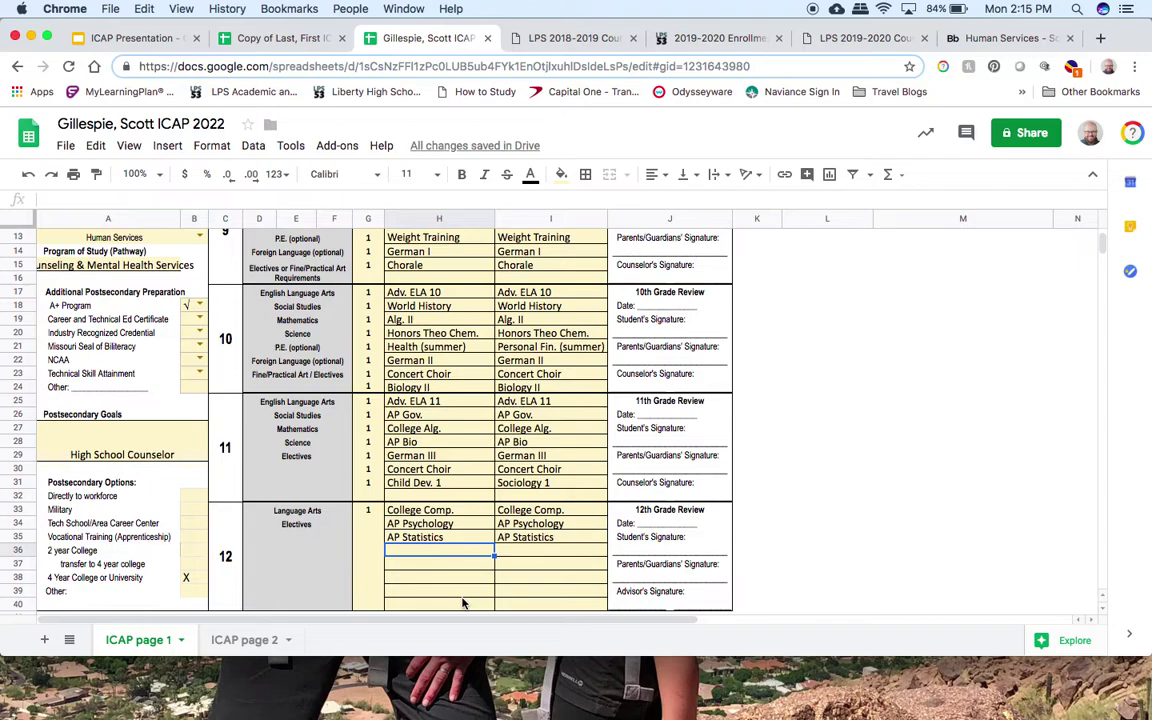
- Enter German IV for both semesters in the third grade 12 Electives row
{"action": "type", "text": "Germ"}
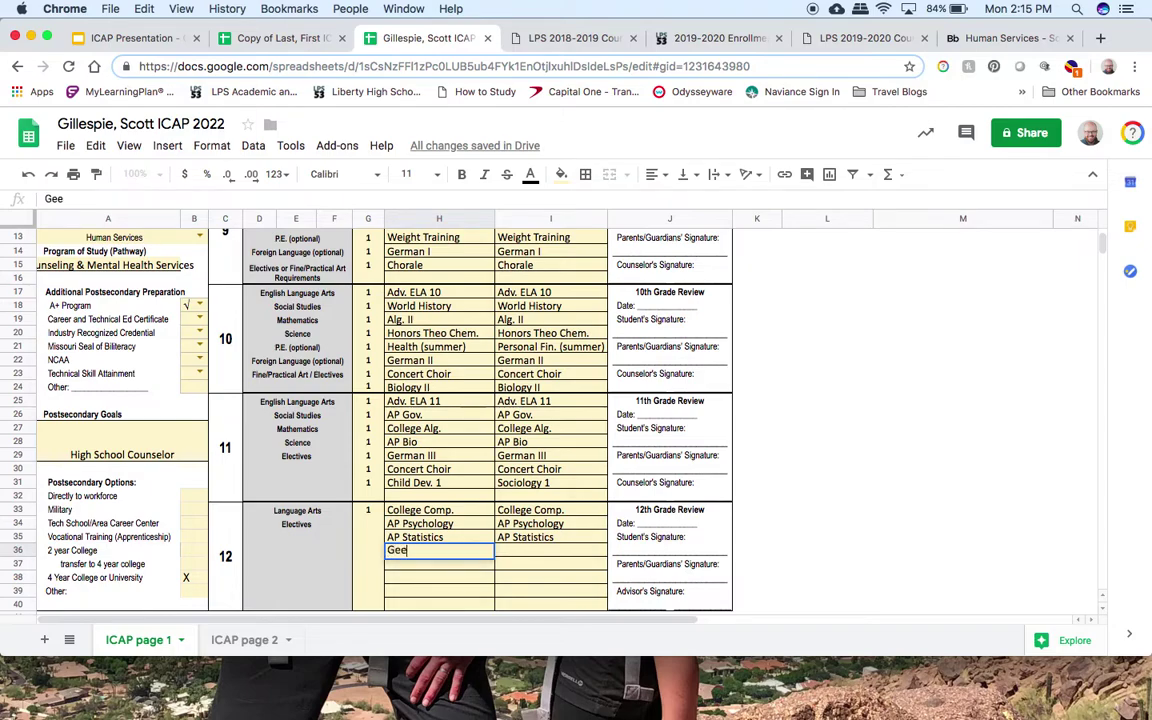
{"action": "type", "text": "an IV"}
{"action": "key", "text": "Tab"}
{"action": "type", "text": "G"}
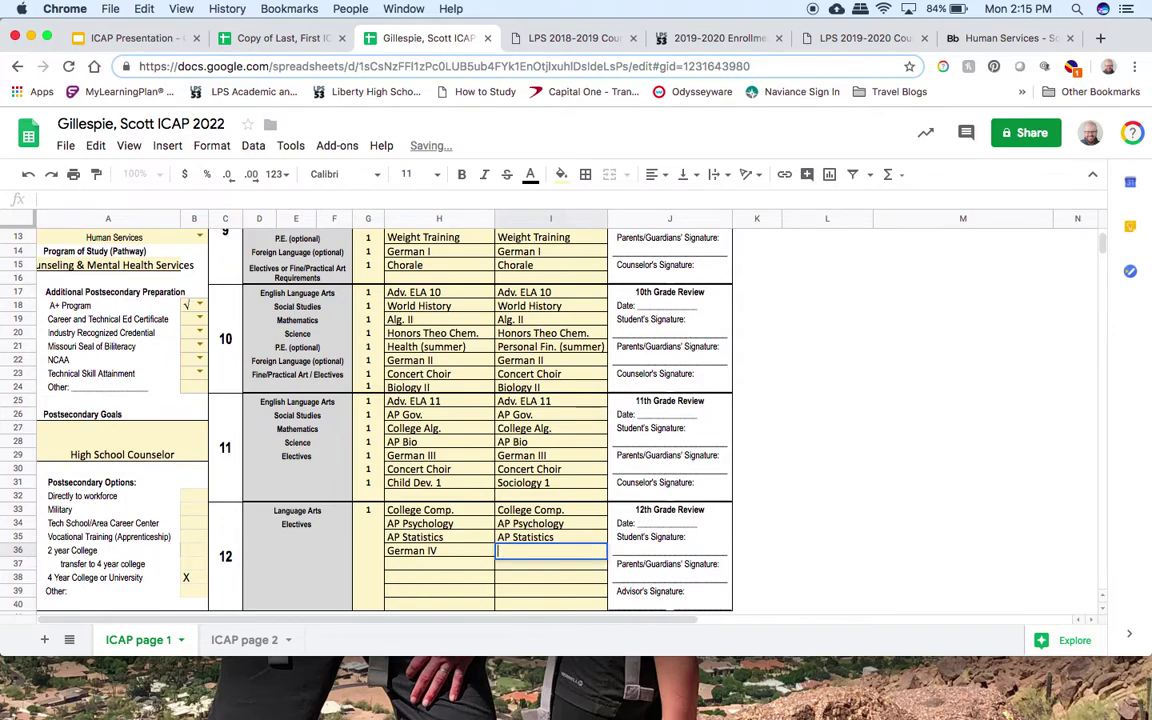
{"action": "type", "text": "erman"}
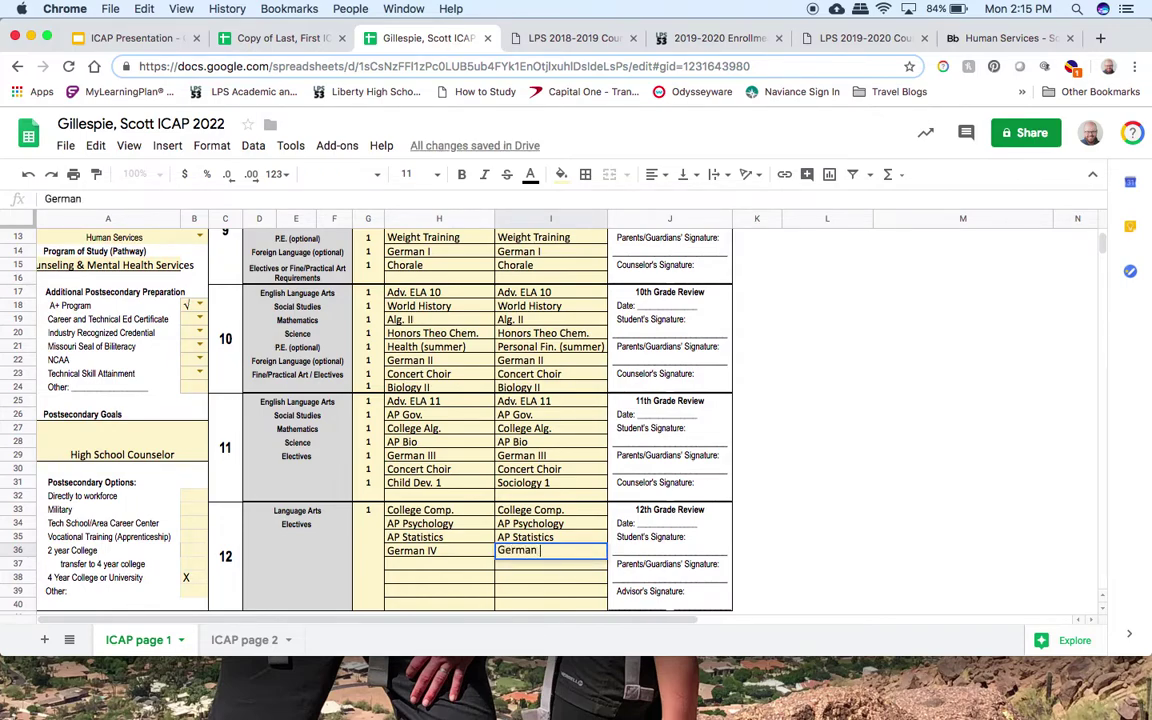
{"action": "type", "text": " IV"}
- Enter Concert Choir for both semesters in the fourth grade 12 Electives row
{"action": "left_click", "coordinate": [443, 569]}
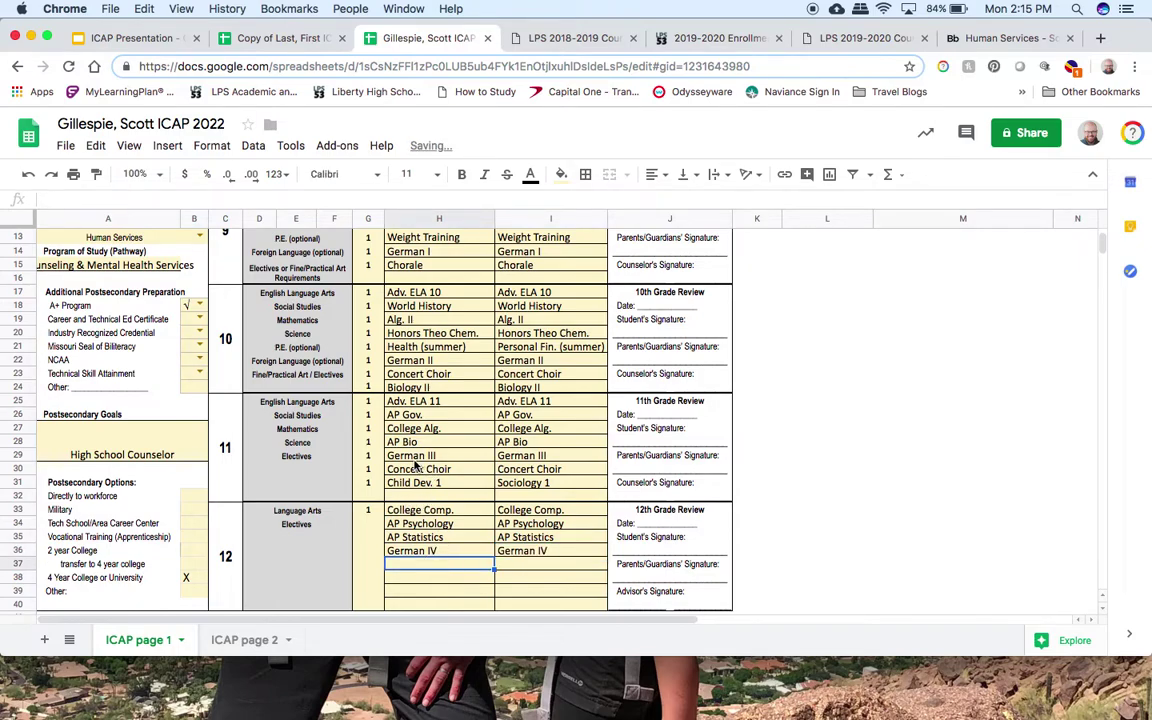
{"action": "type", "text": "Concer"}
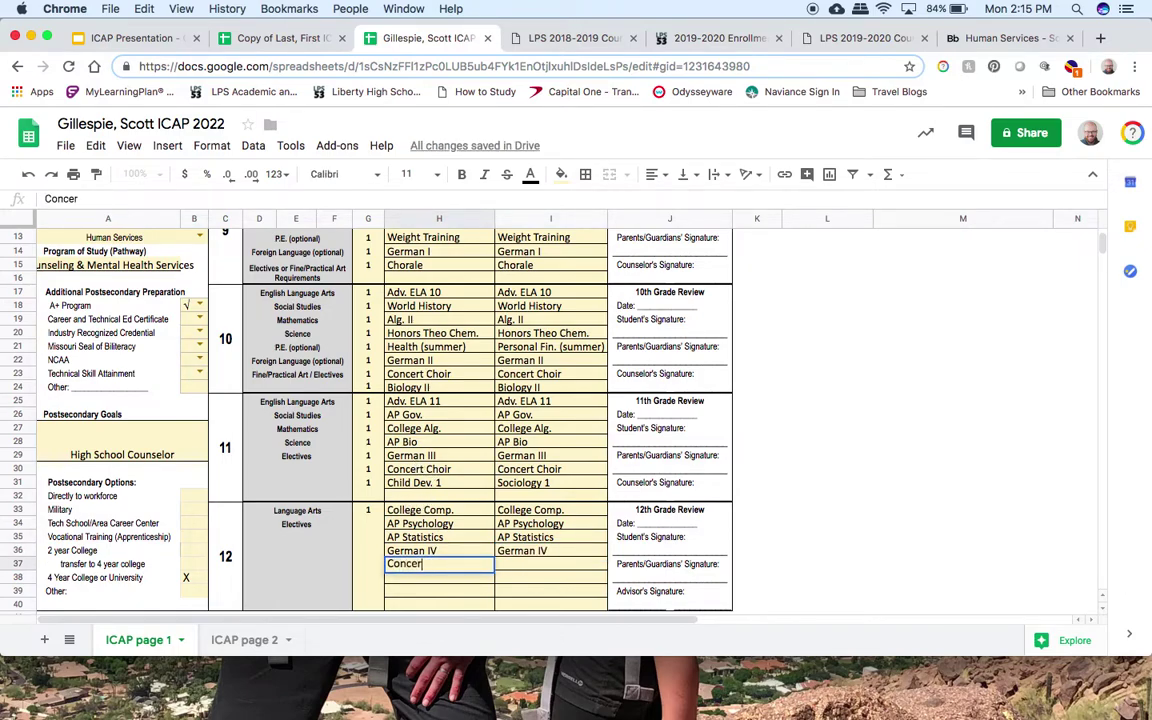
{"action": "type", "text": "t Choir"}
{"action": "key", "text": "Tab"}
{"action": "type", "text": "Conc"}
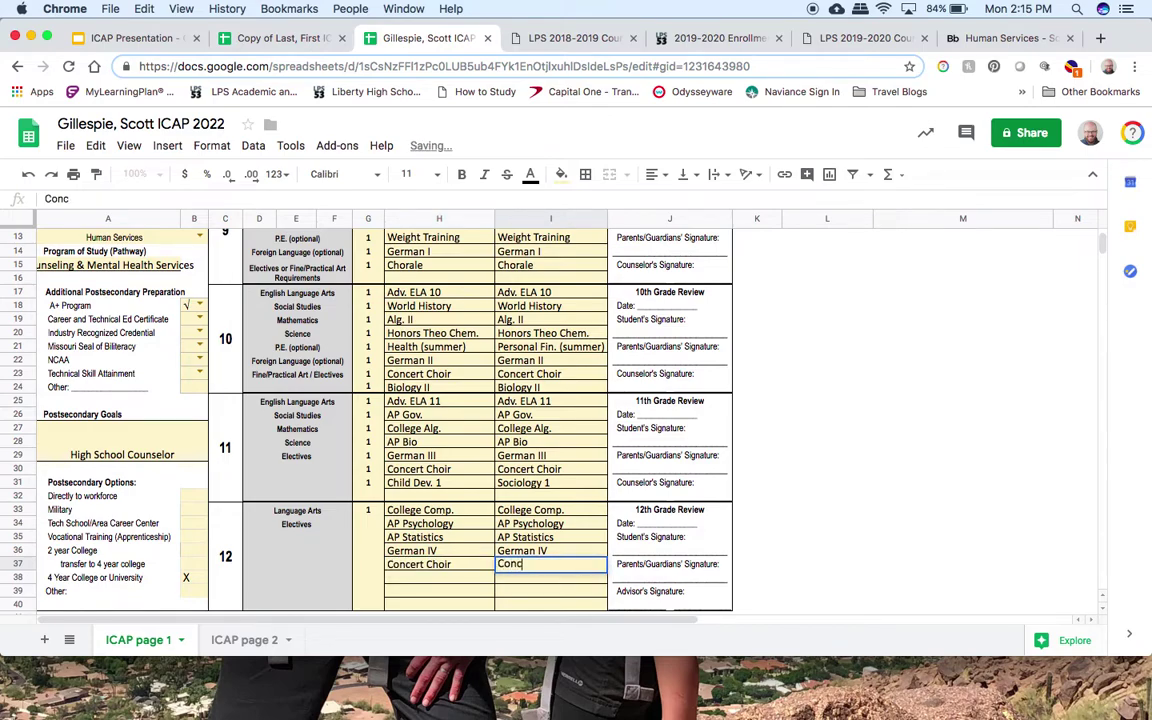
{"action": "type", "text": "ert Cho"}
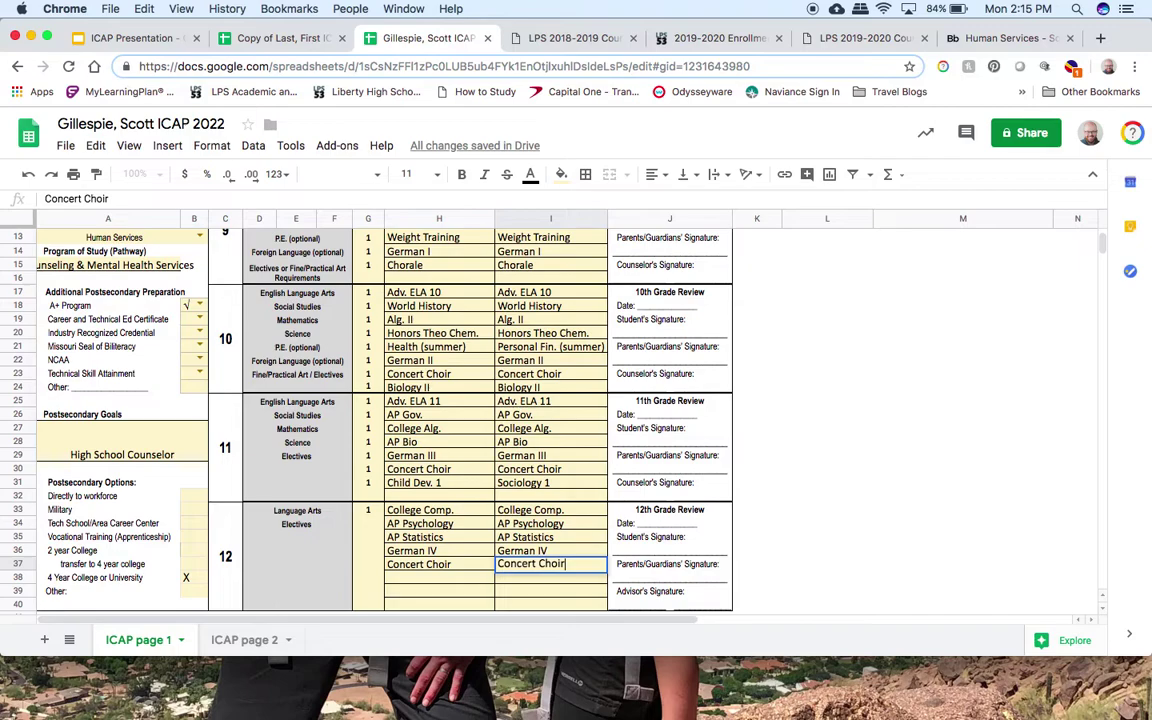
{"action": "type", "text": "ir"}
{"action": "key", "text": "Return"}
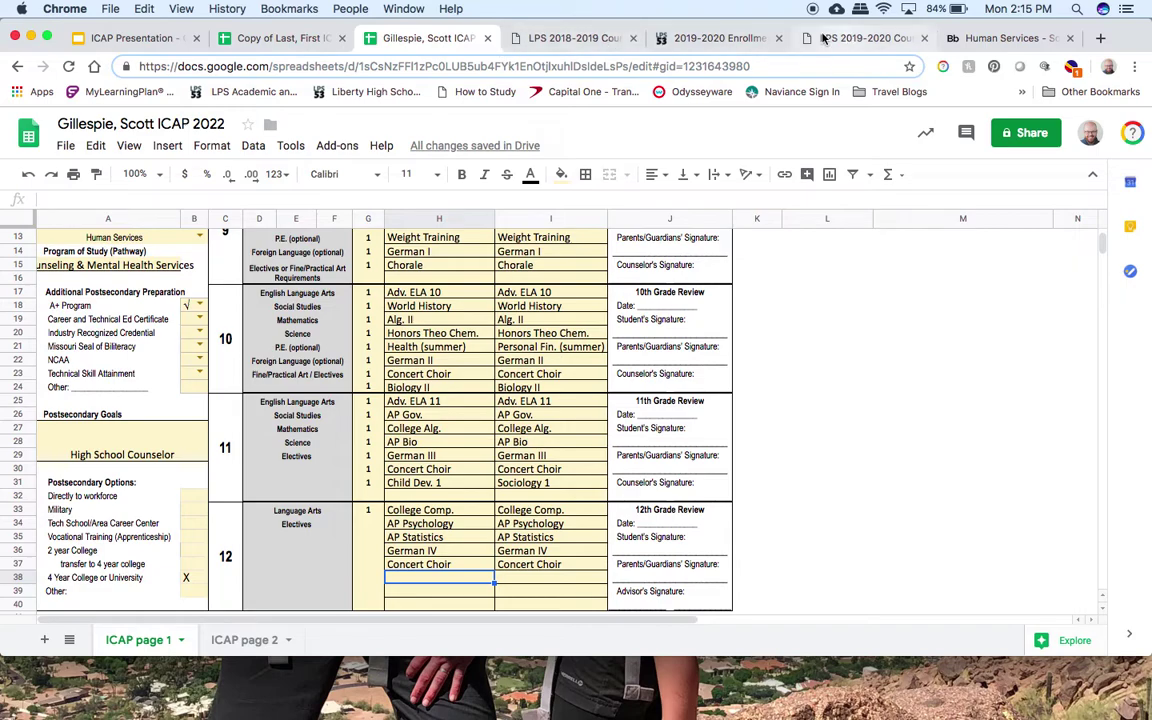
- Consult the Human Services recommended courses and enter Child Growth & Dev. for both semesters in the fifth grade 12 Electives row
{"action": "left_click", "coordinate": [1014, 39]}
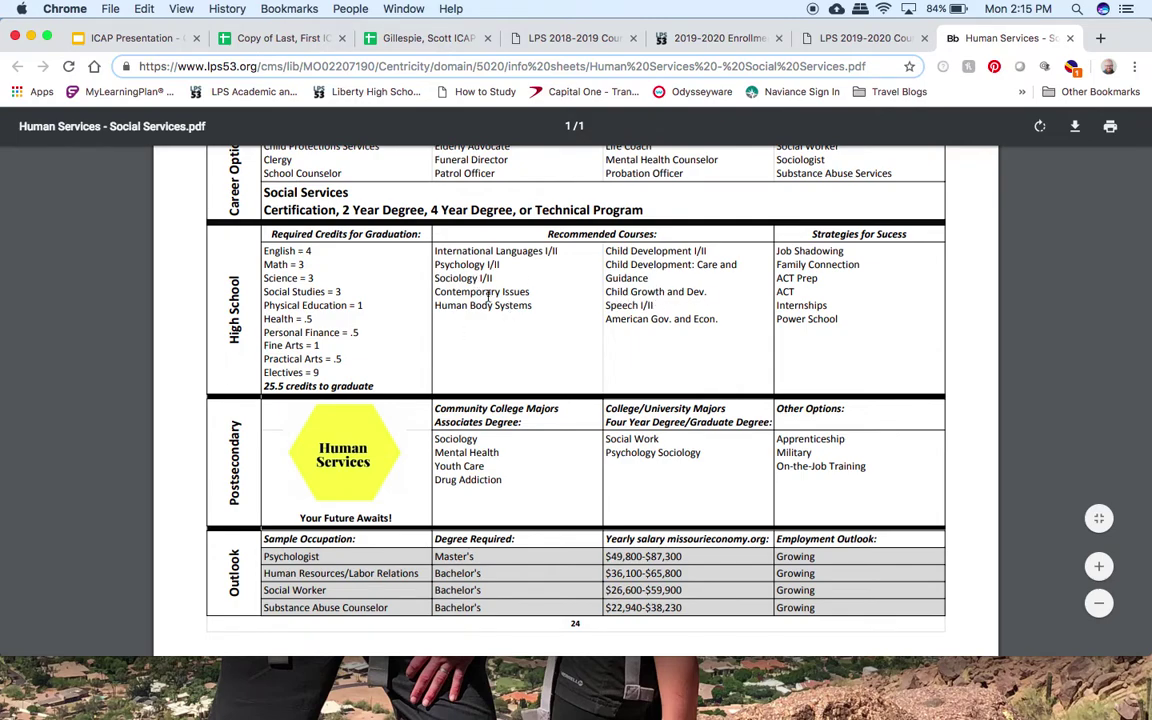
{"action": "left_click", "coordinate": [421, 38]}
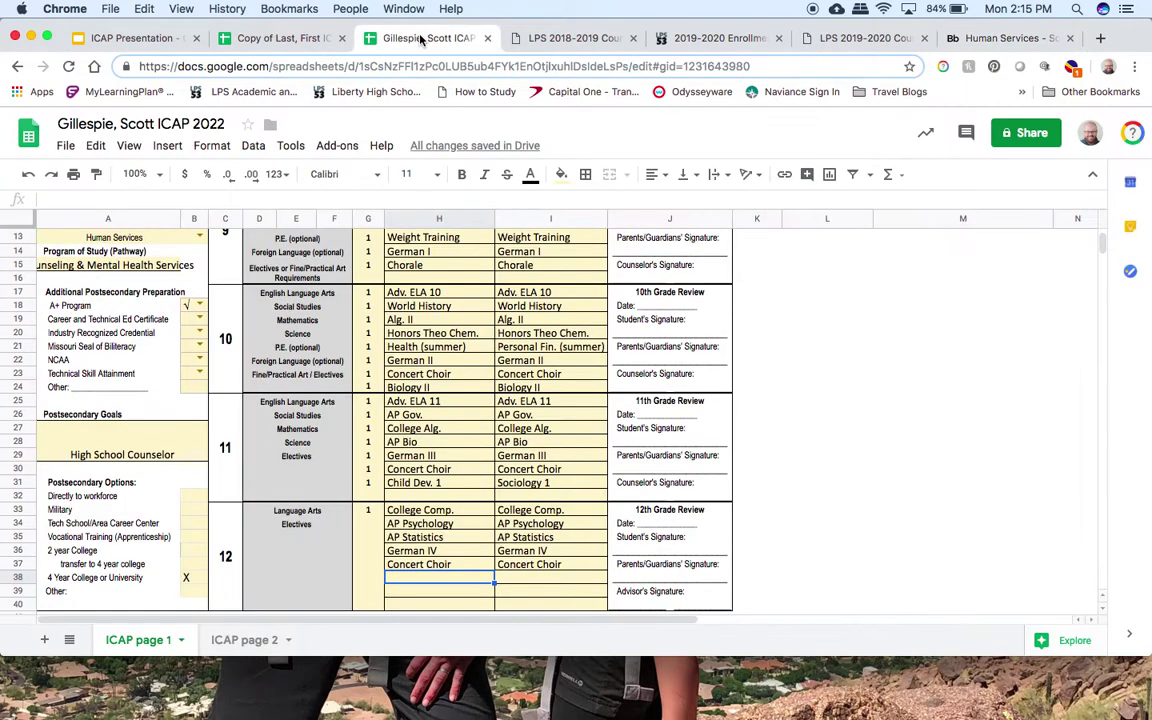
{"action": "type", "text": "Child"}
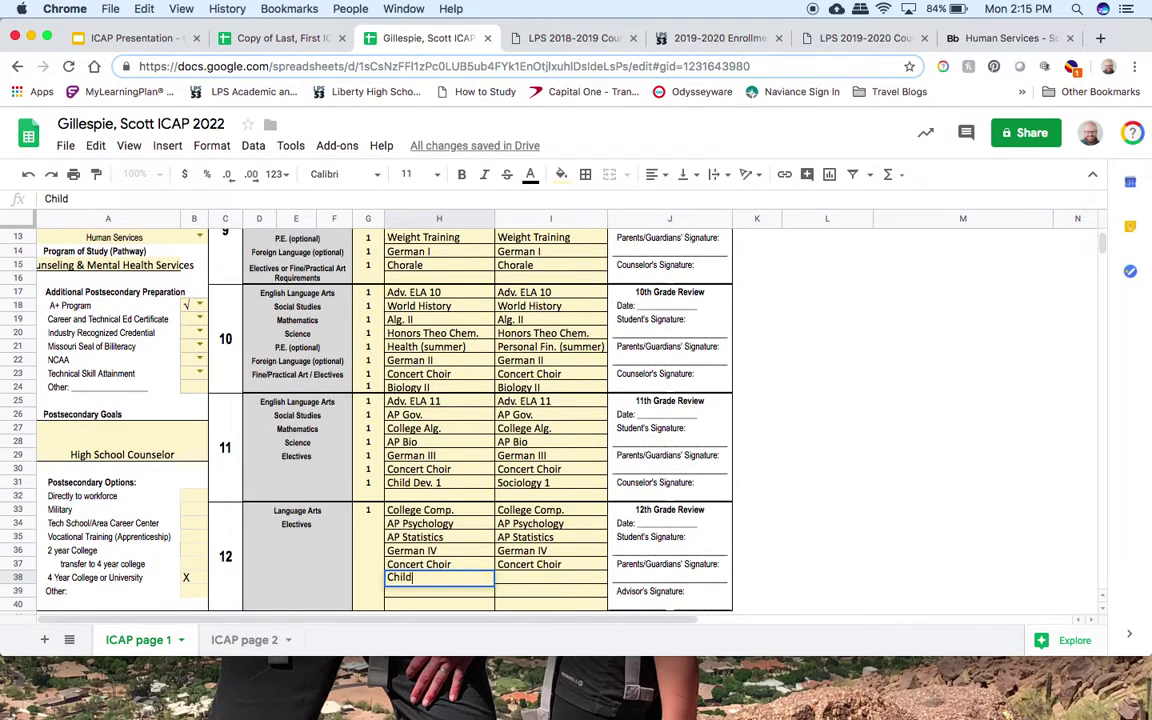
{"action": "type", "text": " Growth"}
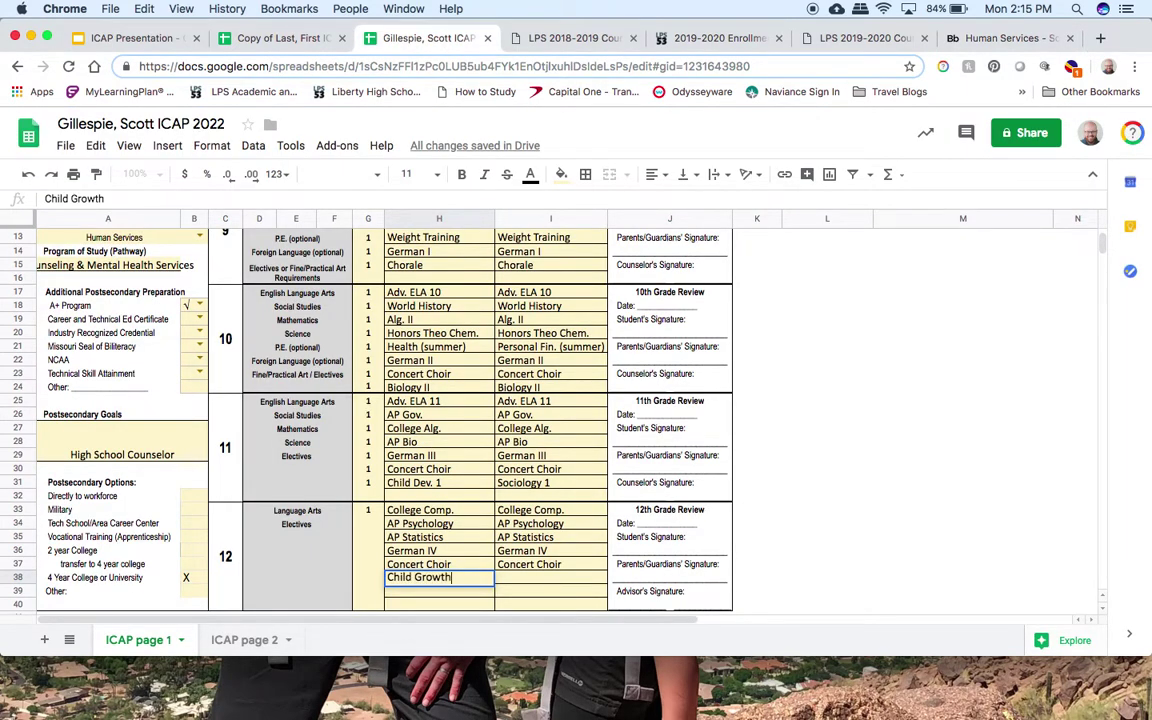
{"action": "type", "text": " & Dev."}
{"action": "key", "text": "Tab"}
{"action": "type", "text": "Child"}
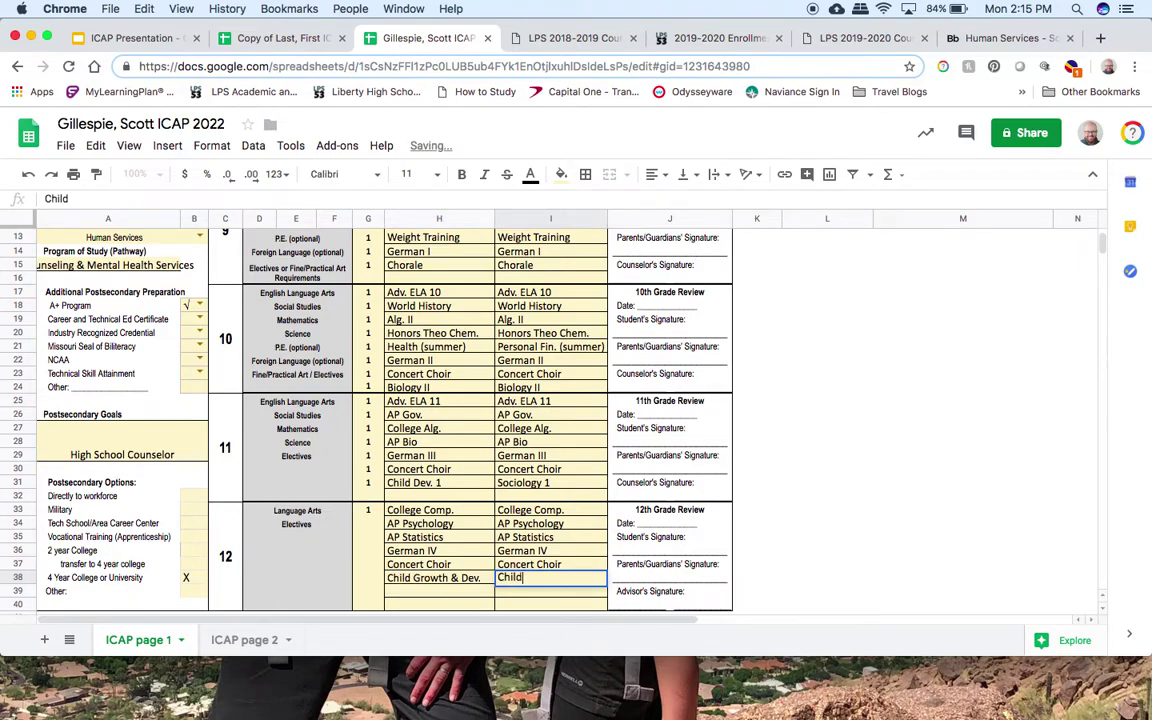
{"action": "type", "text": " Growth"}
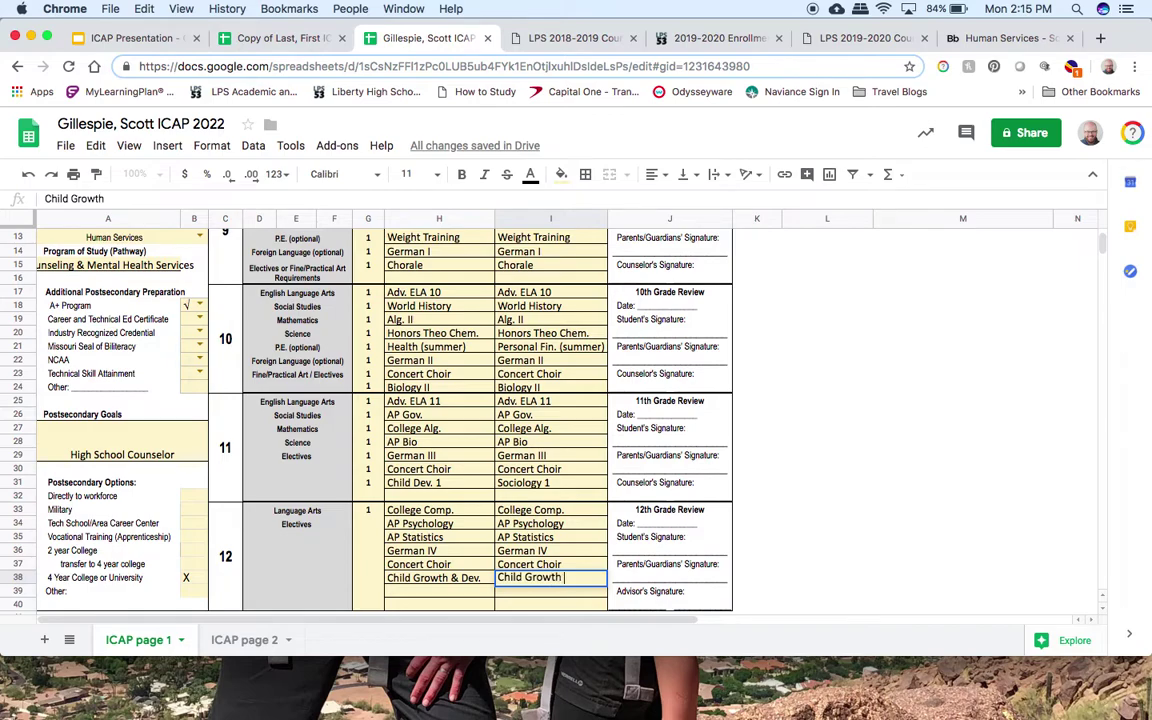
{"action": "type", "text": " & Dev."}
{"action": "key", "text": "Return"}
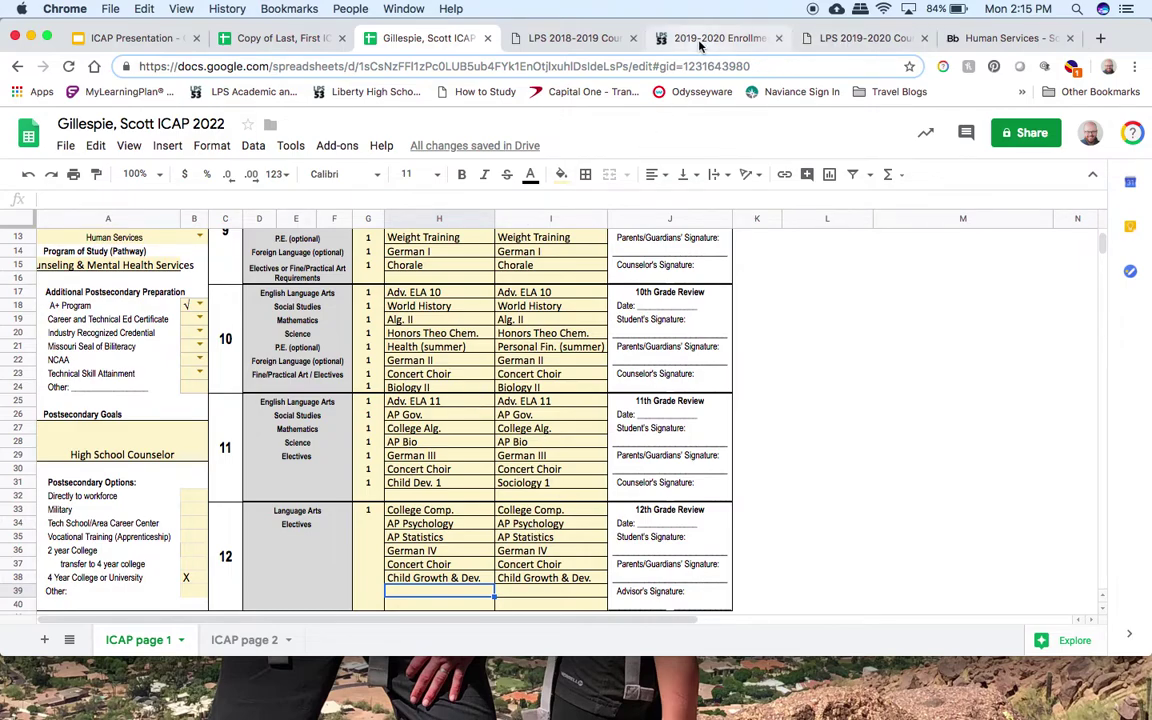
- Recheck the Human Services recommended courses and enter Human Body Systems for both semesters in the sixth grade 12 Electives row
{"action": "left_click", "coordinate": [985, 38]}
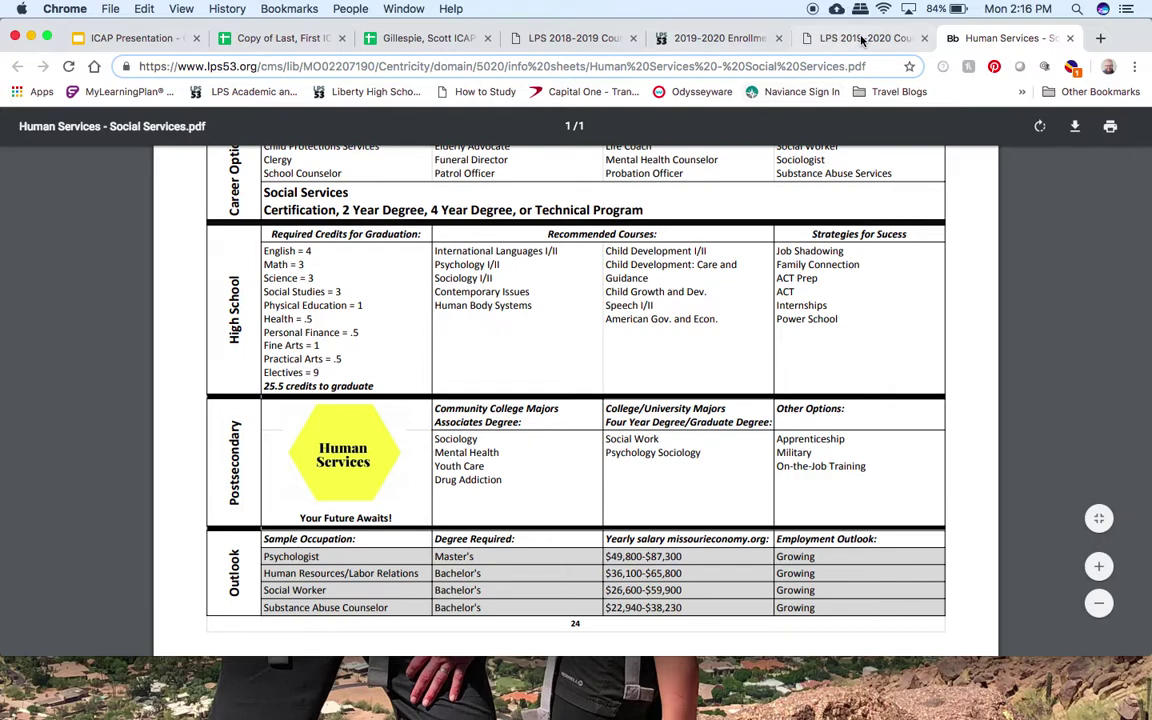
{"action": "left_click", "coordinate": [437, 37]}
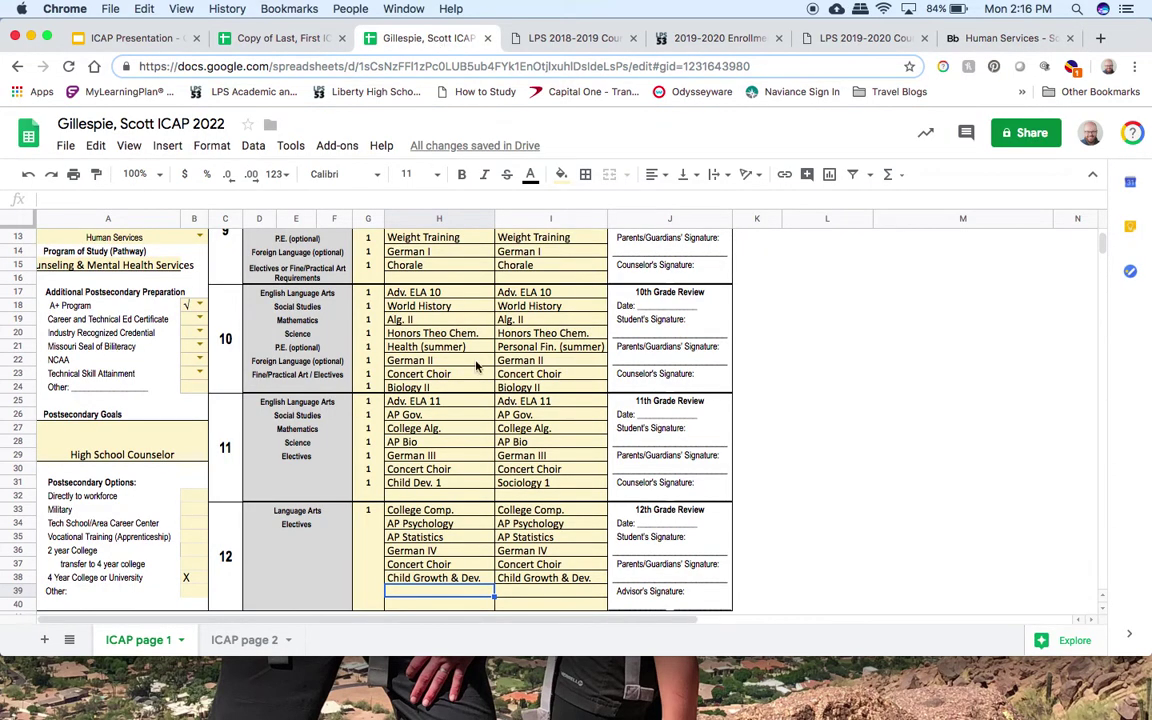
{"action": "type", "text": "Huma"}
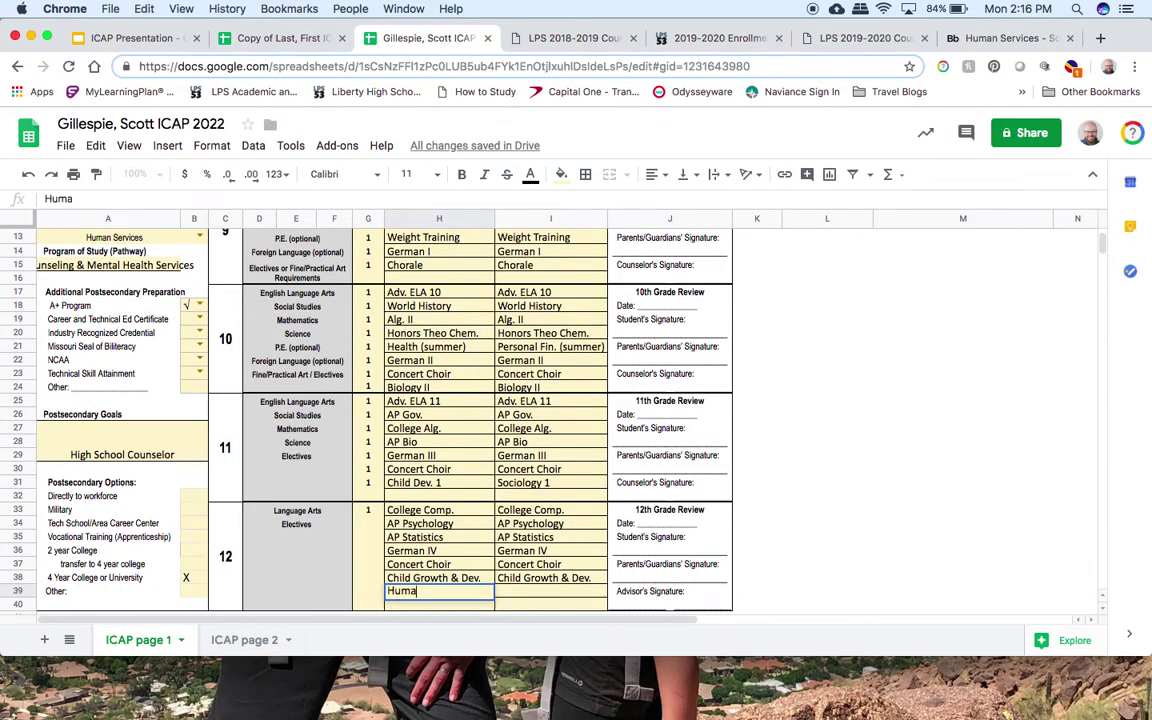
{"action": "type", "text": "n Body Systems"}
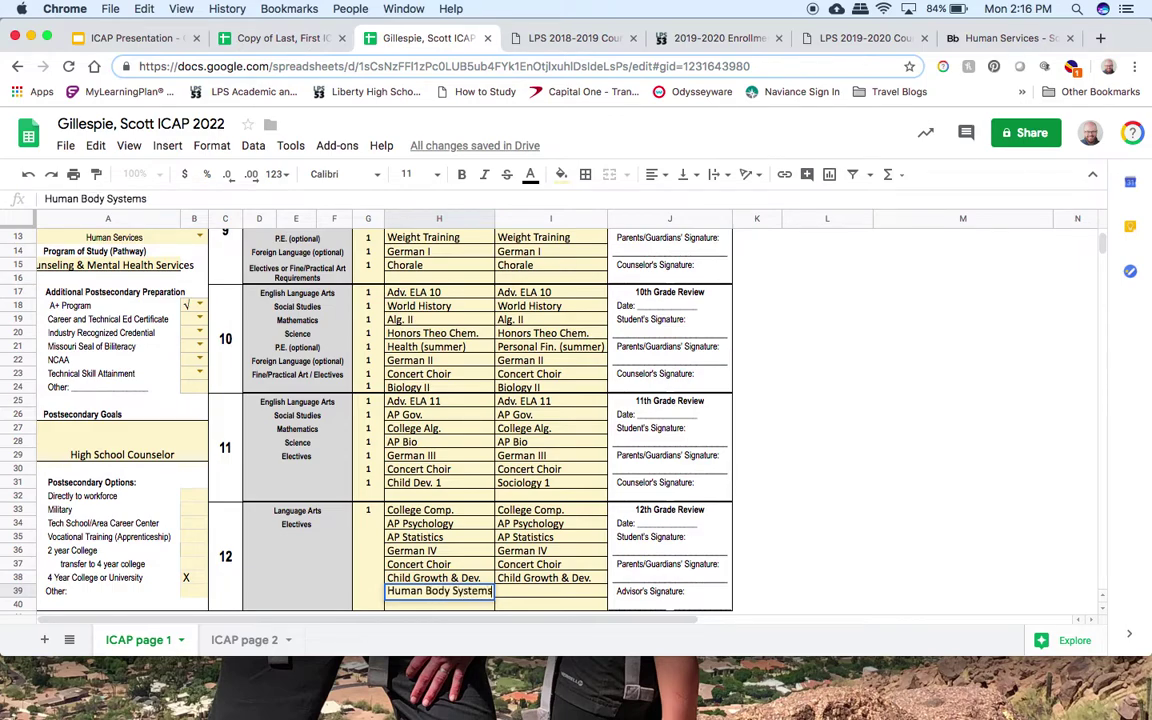
{"action": "key", "text": "Tab"}
{"action": "type", "text": "Human "}
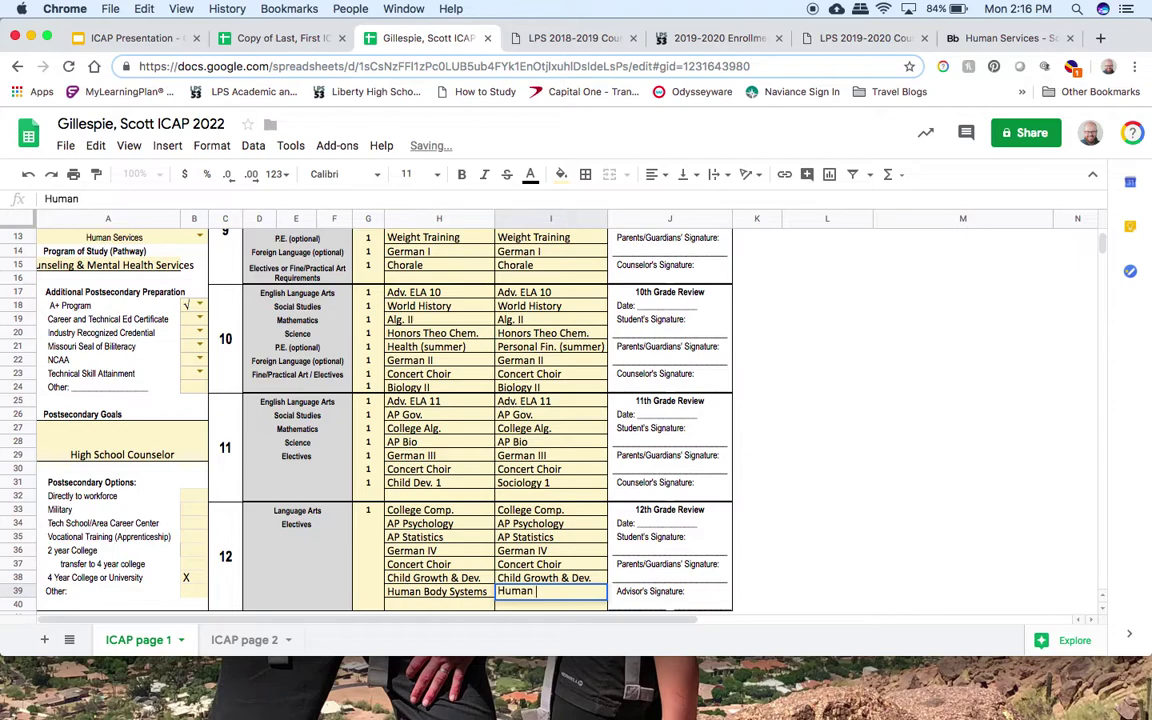
{"action": "type", "text": "Body Sys"}
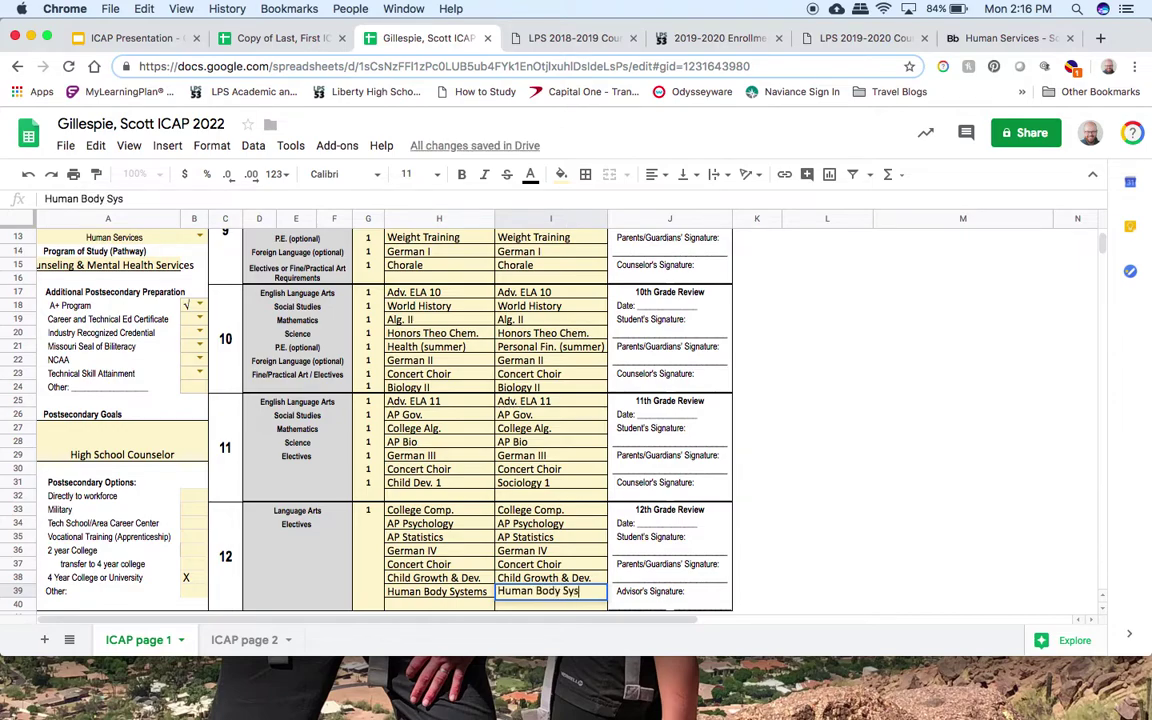
{"action": "type", "text": "tems"}
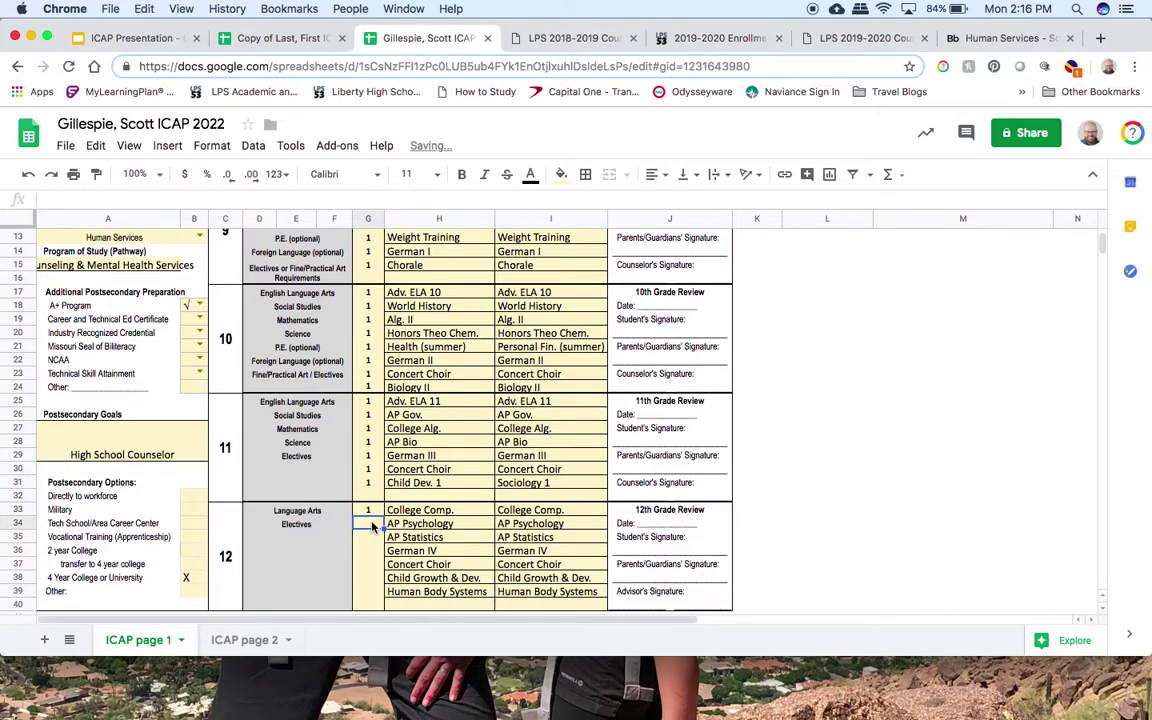
- Enter 1 credit for each of the six grade 12 Electives rows, from AP Psychology to Human Body Systems
{"action": "left_click", "coordinate": [370, 526]}
{"action": "type", "text": "1"}
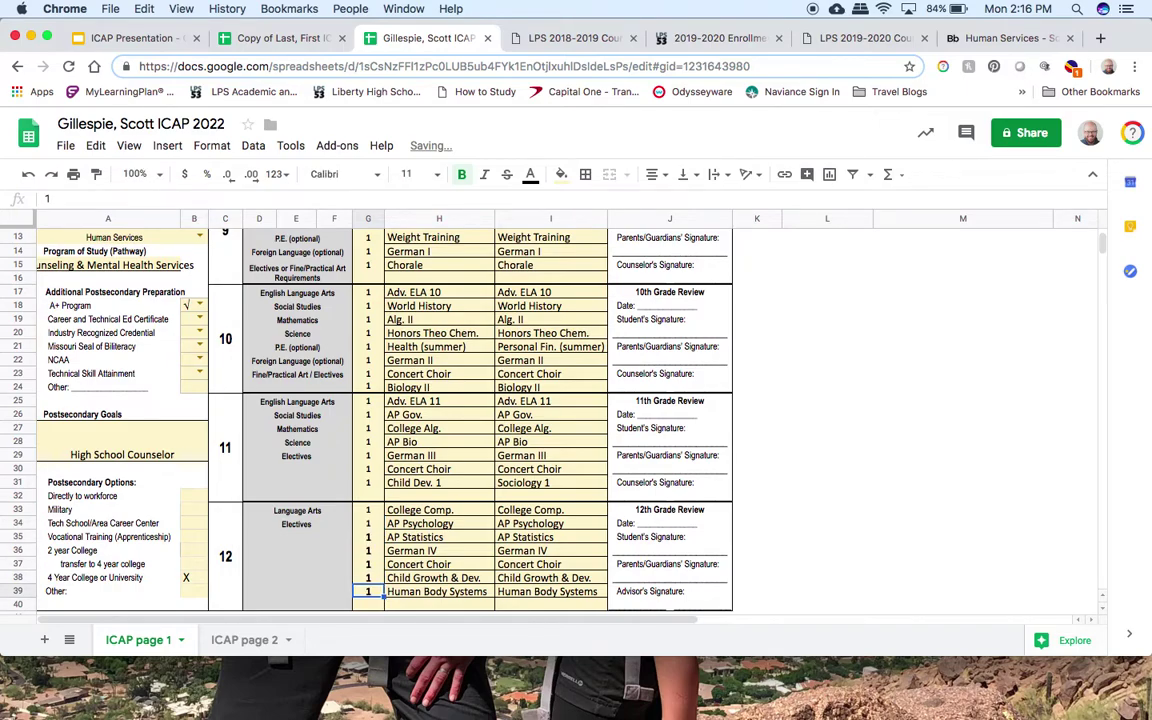
{"action": "type", "text": " 1 1 1 1 1"}
- On the ICAP page 2 sheet, enter Chorale under Co-curricular Activities
{"action": "scroll", "coordinate": [430, 505], "scroll_direction": "up", "scroll_amount": 5}
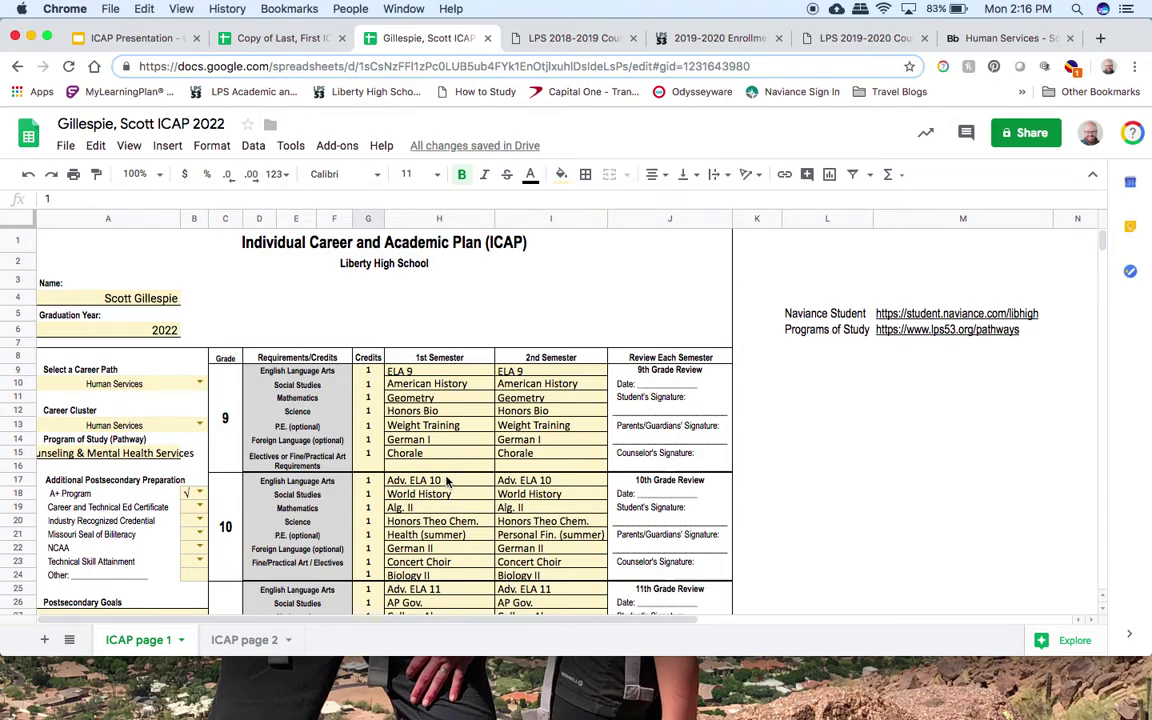
{"action": "scroll", "coordinate": [447, 481], "scroll_direction": "down", "scroll_amount": 2}
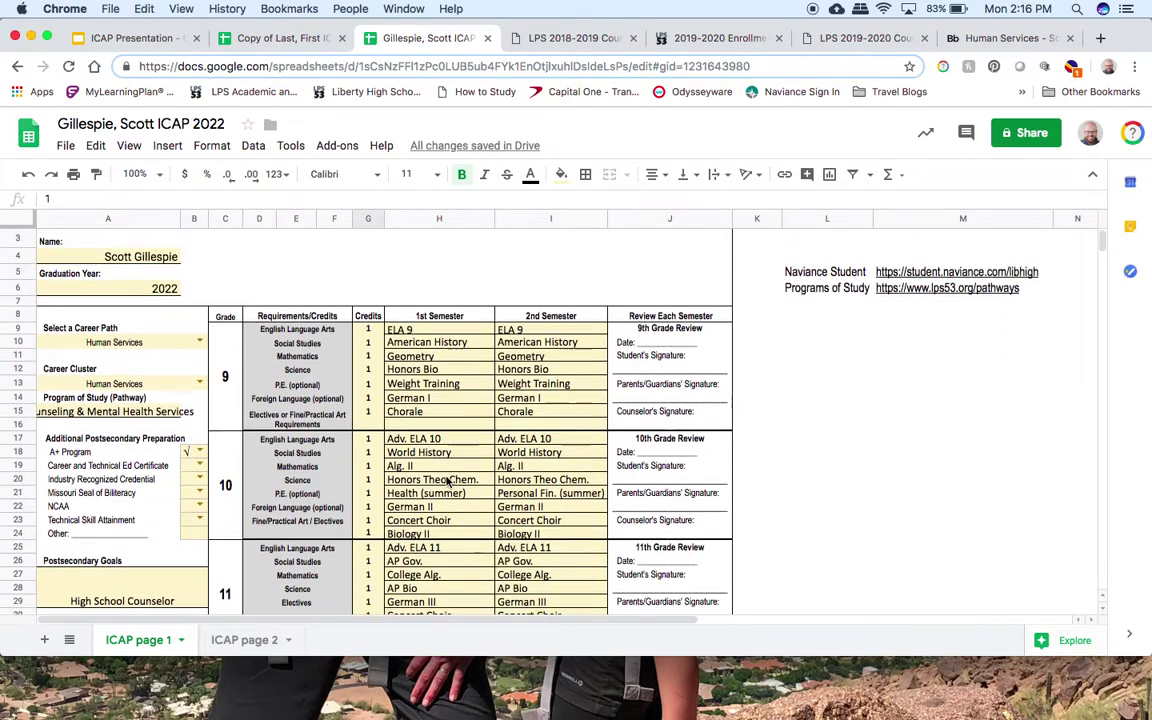
{"action": "scroll", "coordinate": [447, 481], "scroll_direction": "up", "scroll_amount": 2}
{"action": "scroll", "coordinate": [447, 481], "scroll_direction": "down", "scroll_amount": 3}
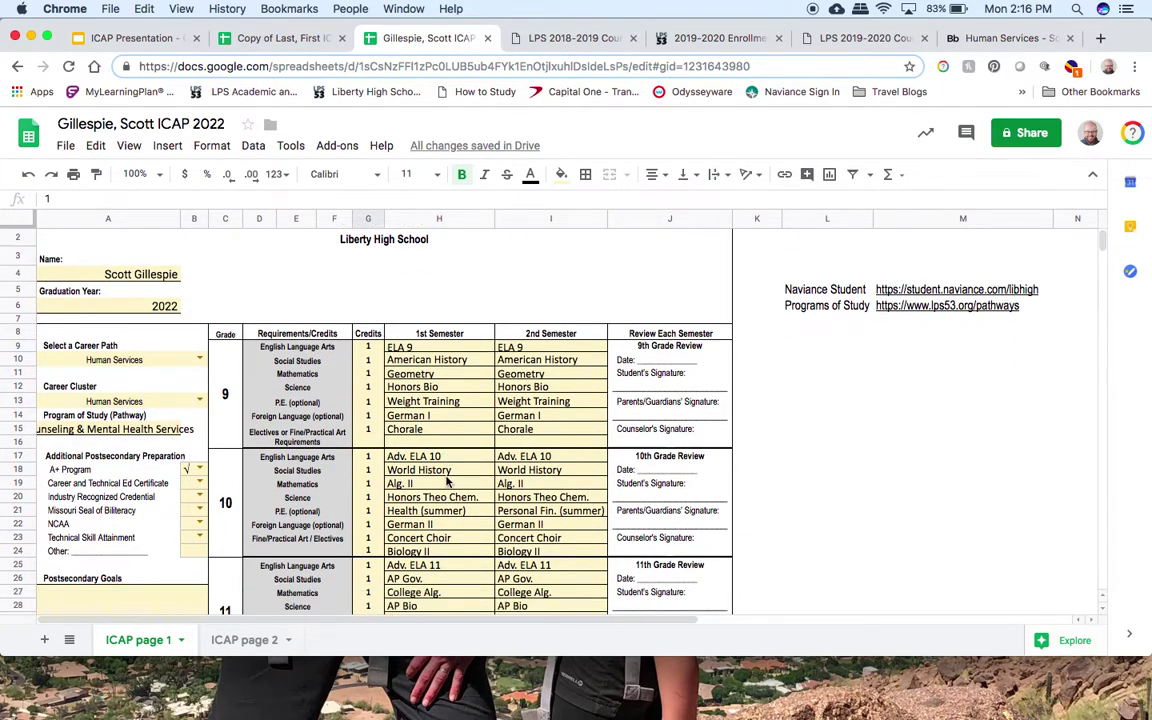
{"action": "left_click", "coordinate": [247, 638]}
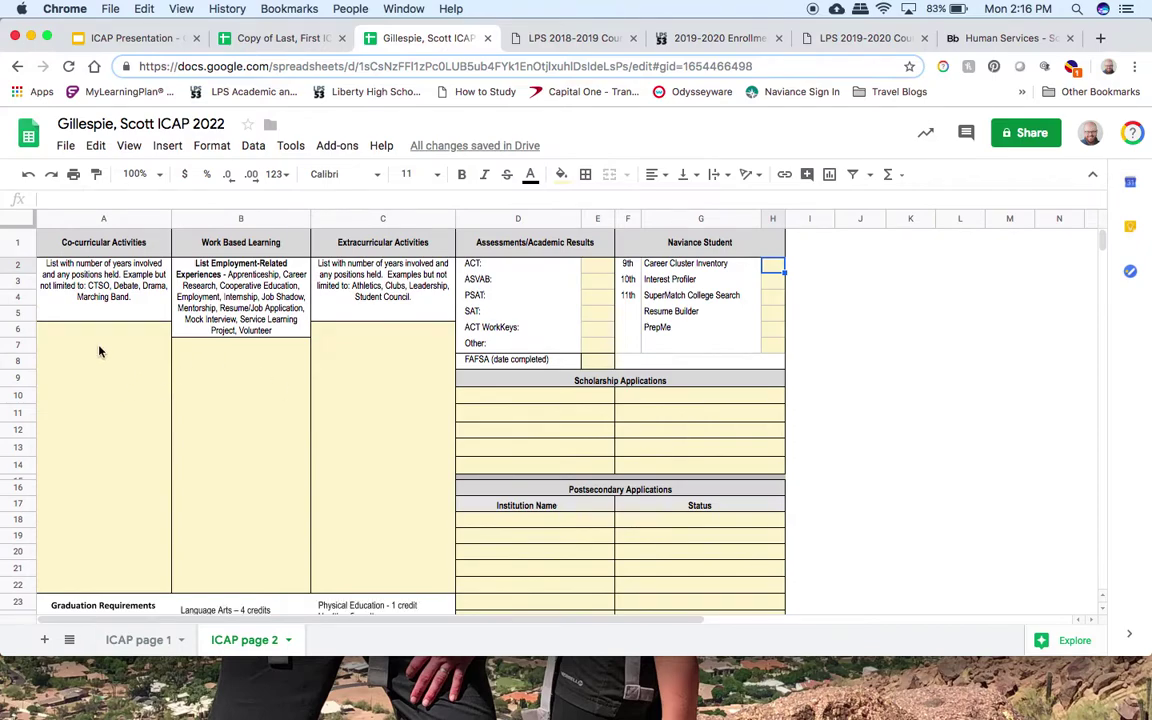
{"action": "scroll", "coordinate": [99, 351], "scroll_direction": "down", "scroll_amount": 2}
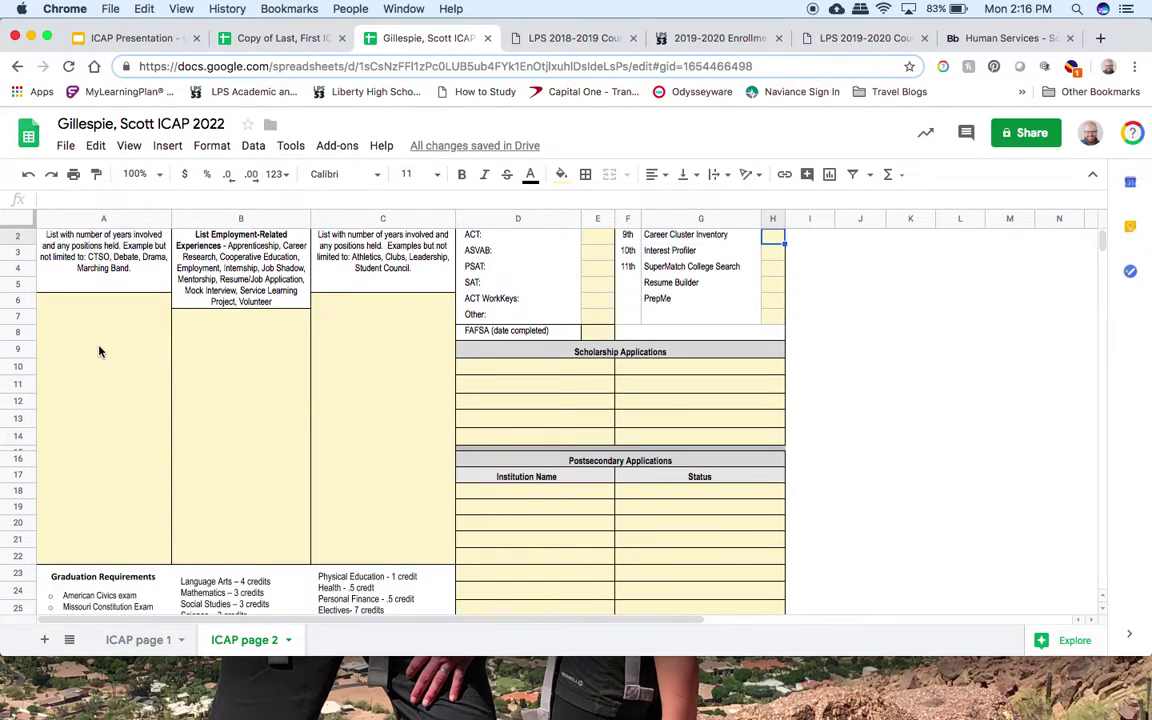
{"action": "scroll", "coordinate": [99, 351], "scroll_direction": "up", "scroll_amount": 1}
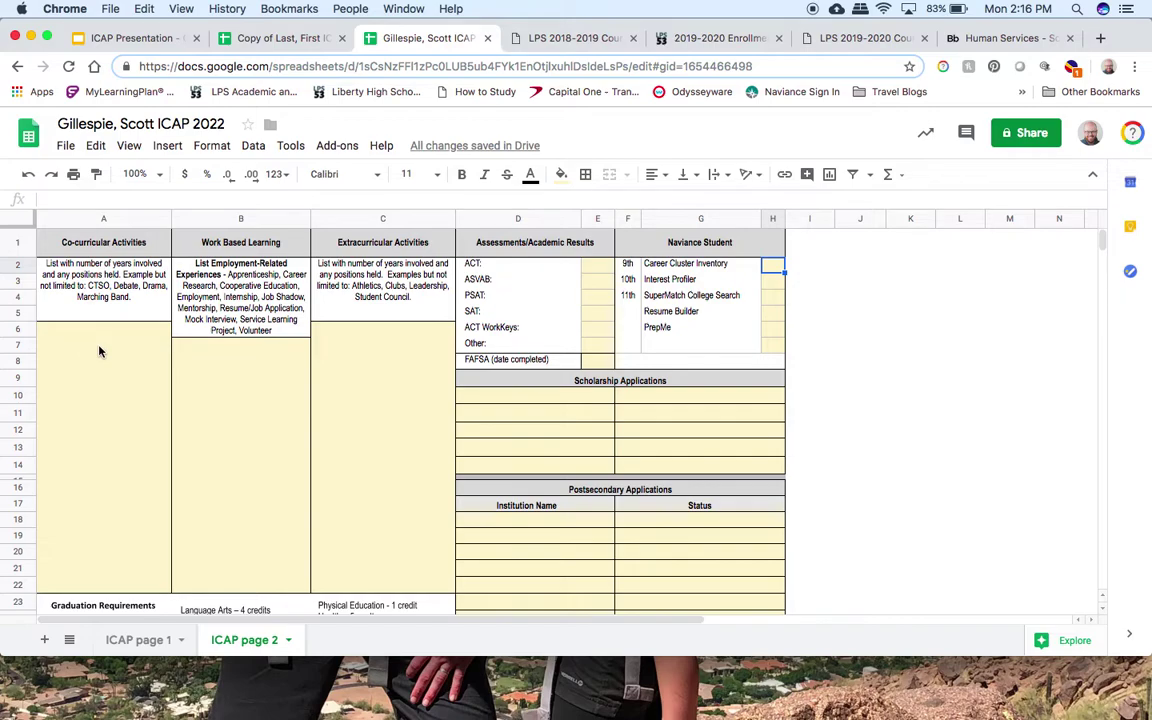
{"action": "left_click", "coordinate": [88, 349]}
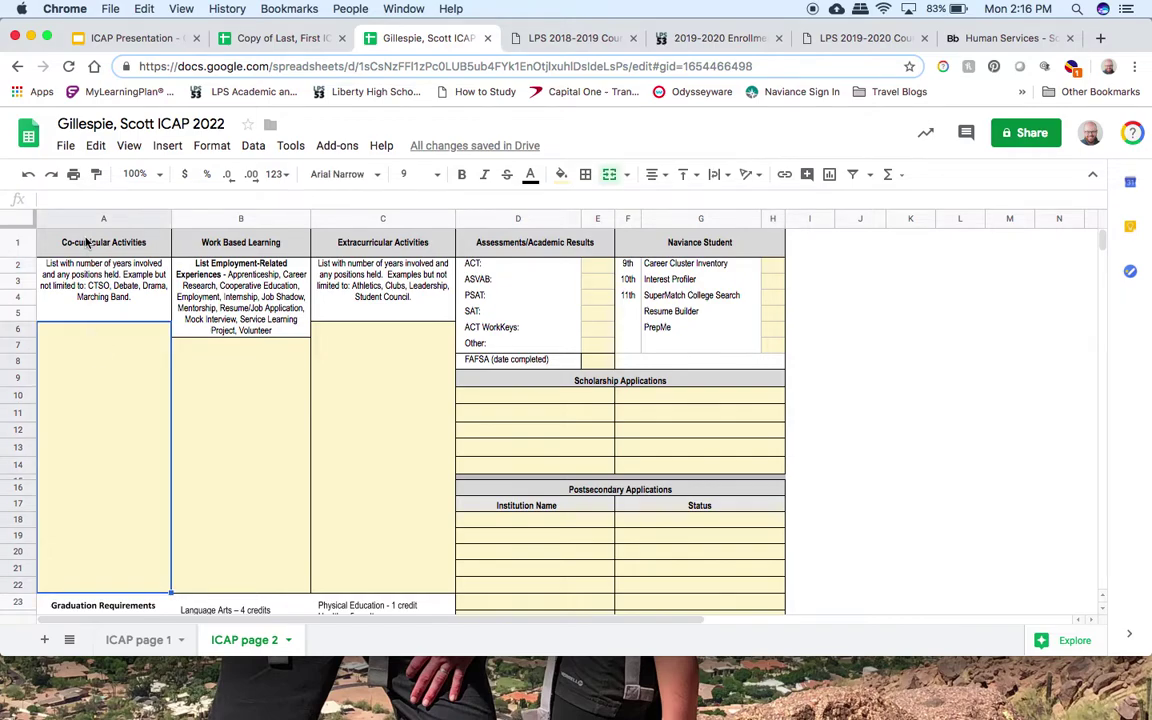
{"action": "type", "text": "C"}
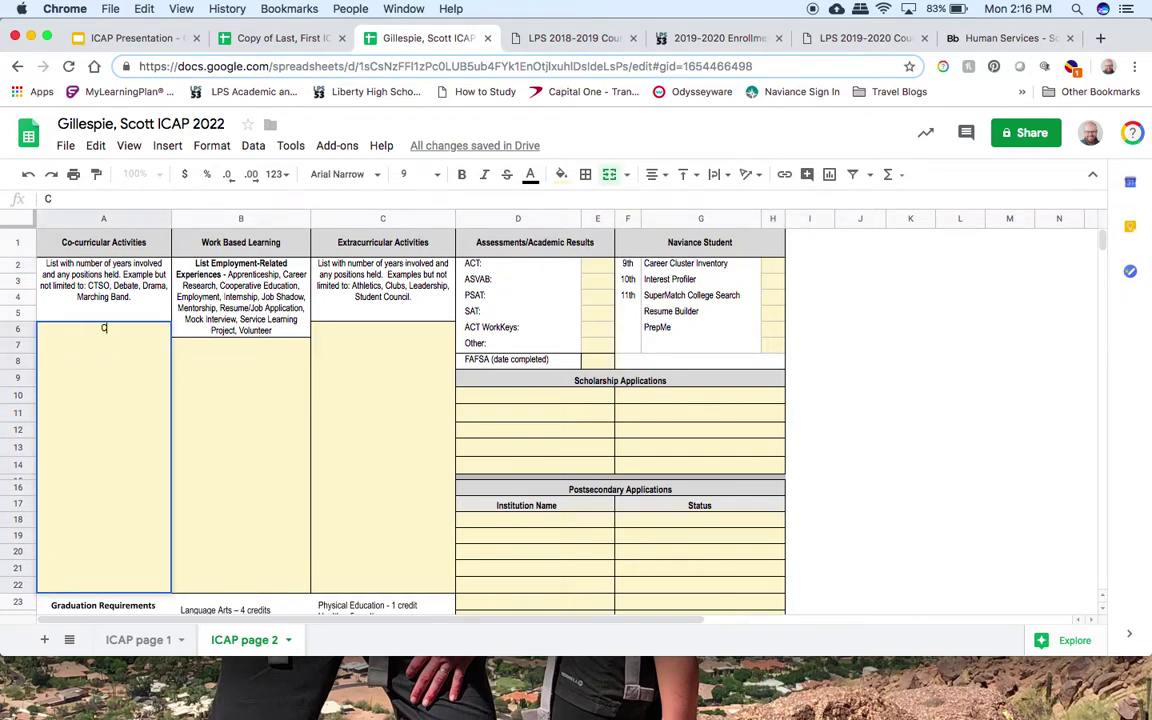
{"action": "type", "text": "horale"}
- Enter "Volunteer at Harvesters" under Work Based Learning
{"action": "left_click", "coordinate": [242, 354]}
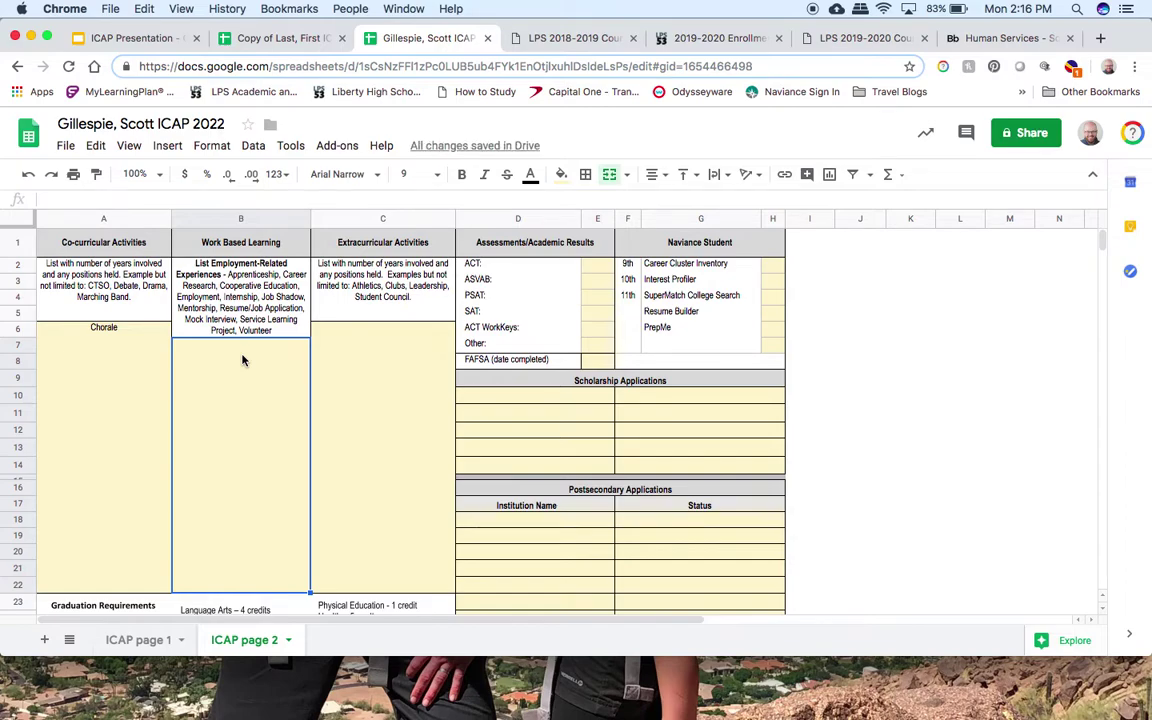
{"action": "type", "text": "Volun"}
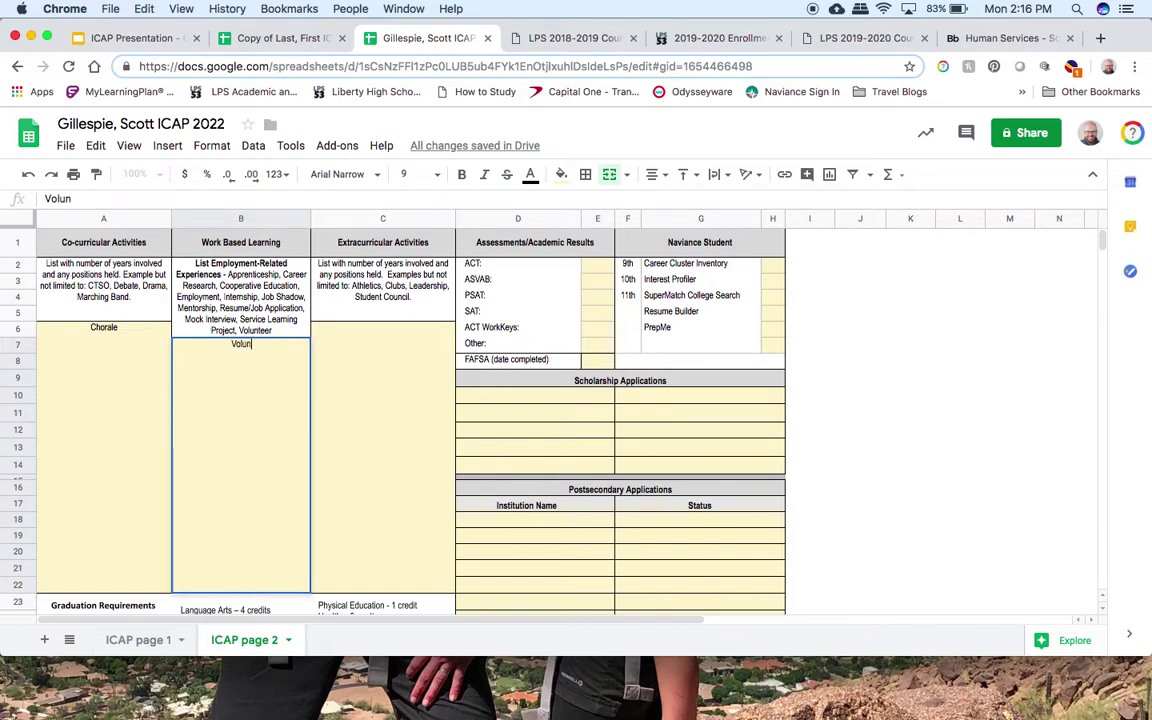
{"action": "type", "text": "teer at H"}
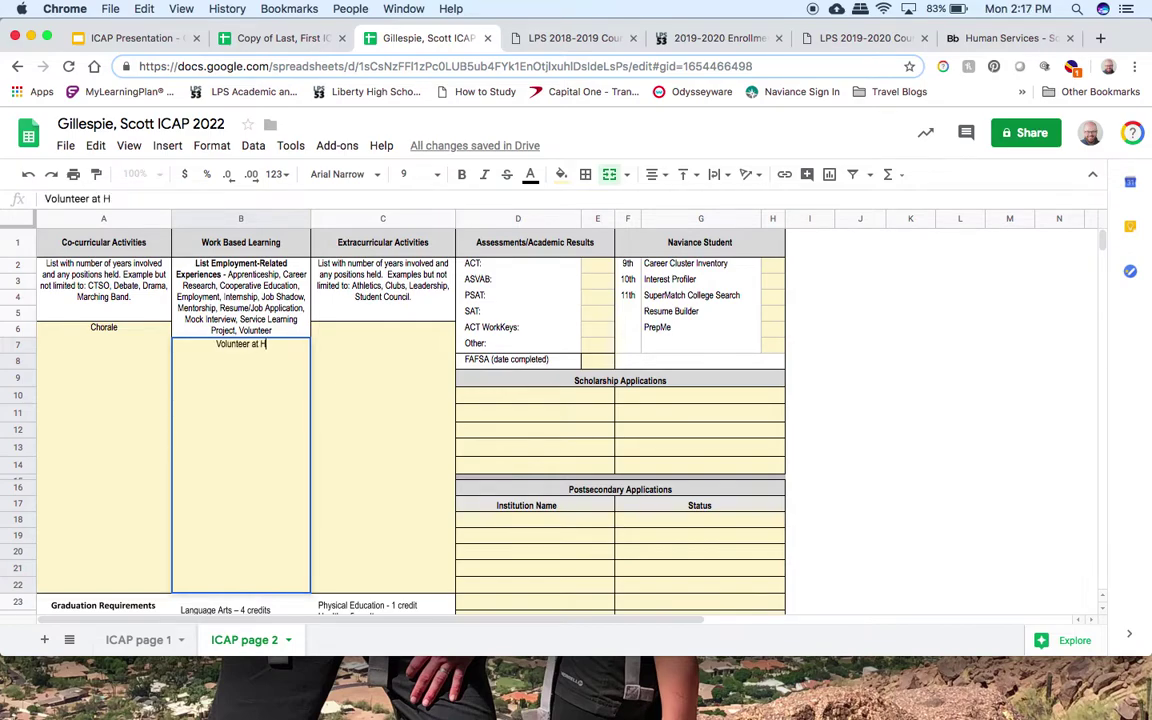
{"action": "type", "text": "arvesters"}
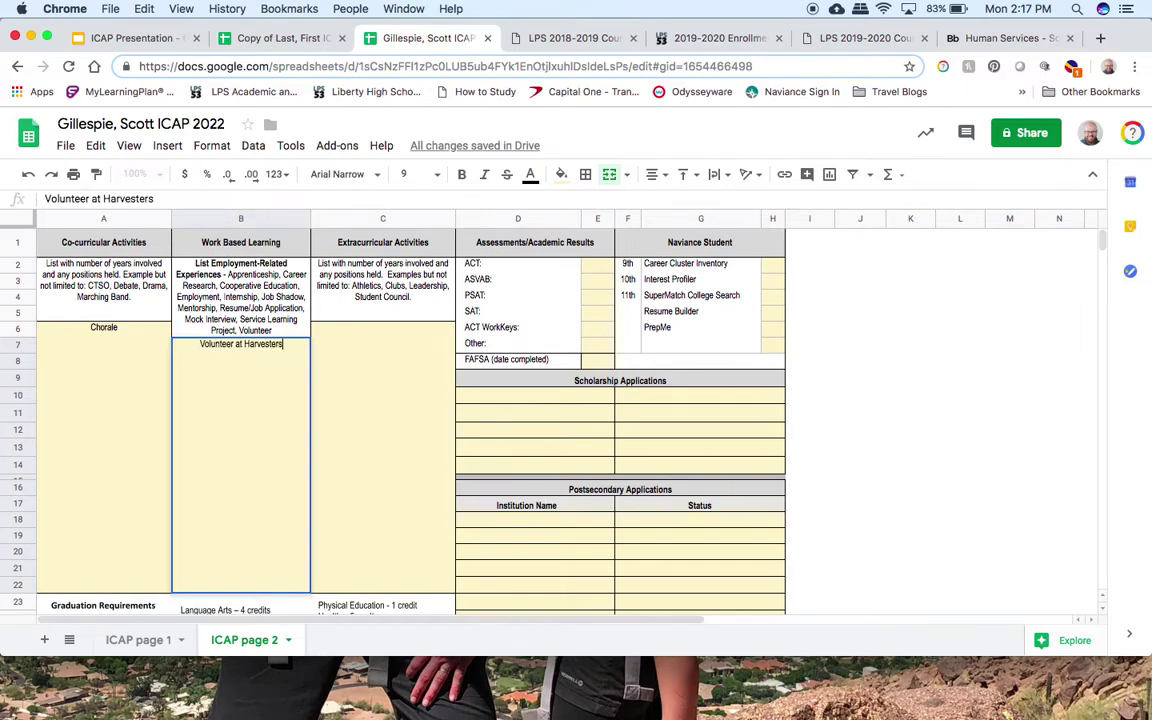
- Enter "Cross Country, Track, Breakfast Club" under Extracurricular Activities
{"action": "left_click", "coordinate": [380, 347]}
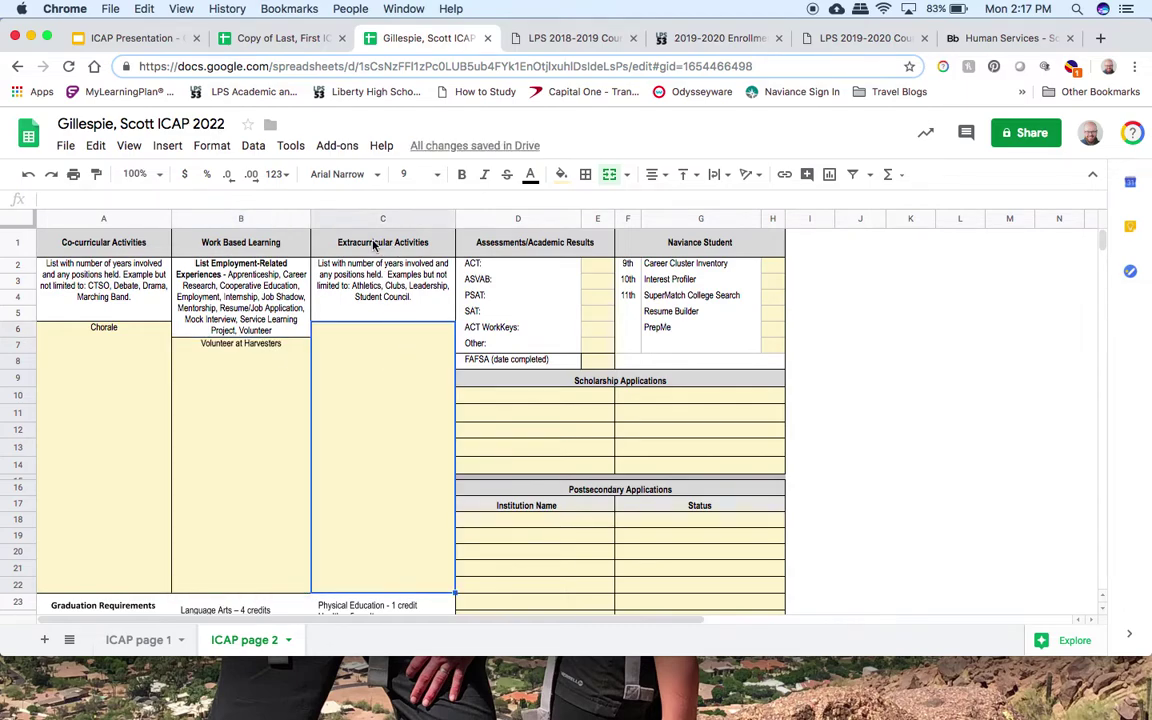
{"action": "type", "text": "Cross"}
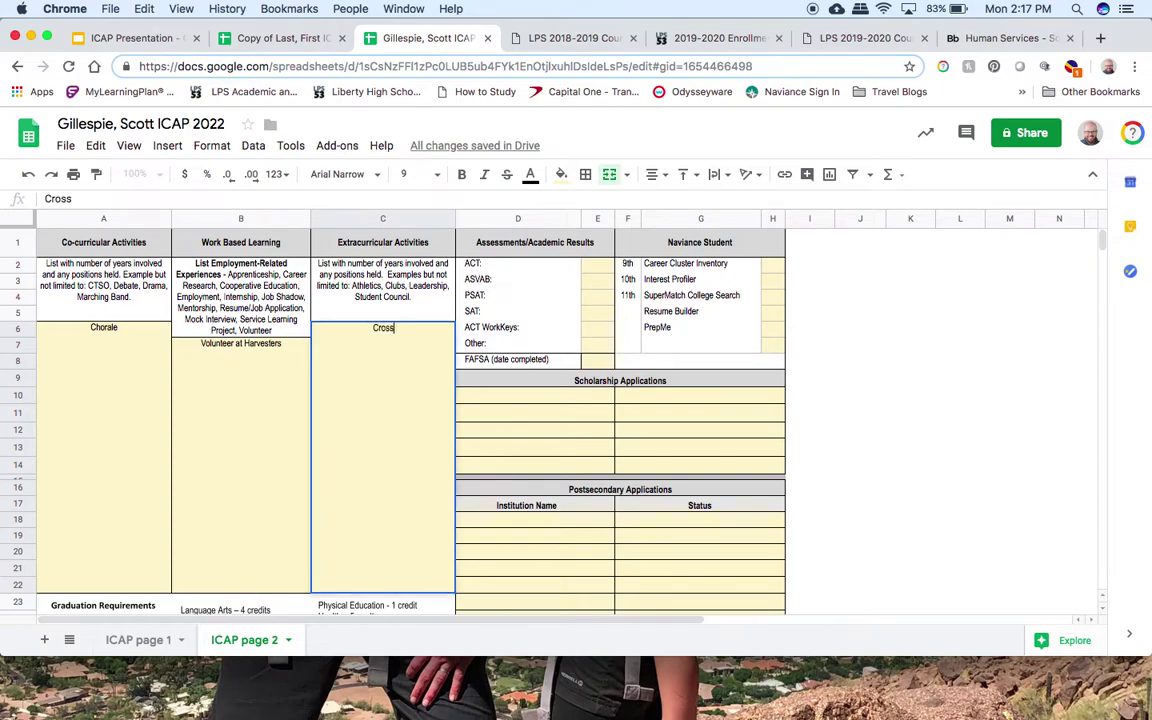
{"action": "type", "text": " Country, Track"}
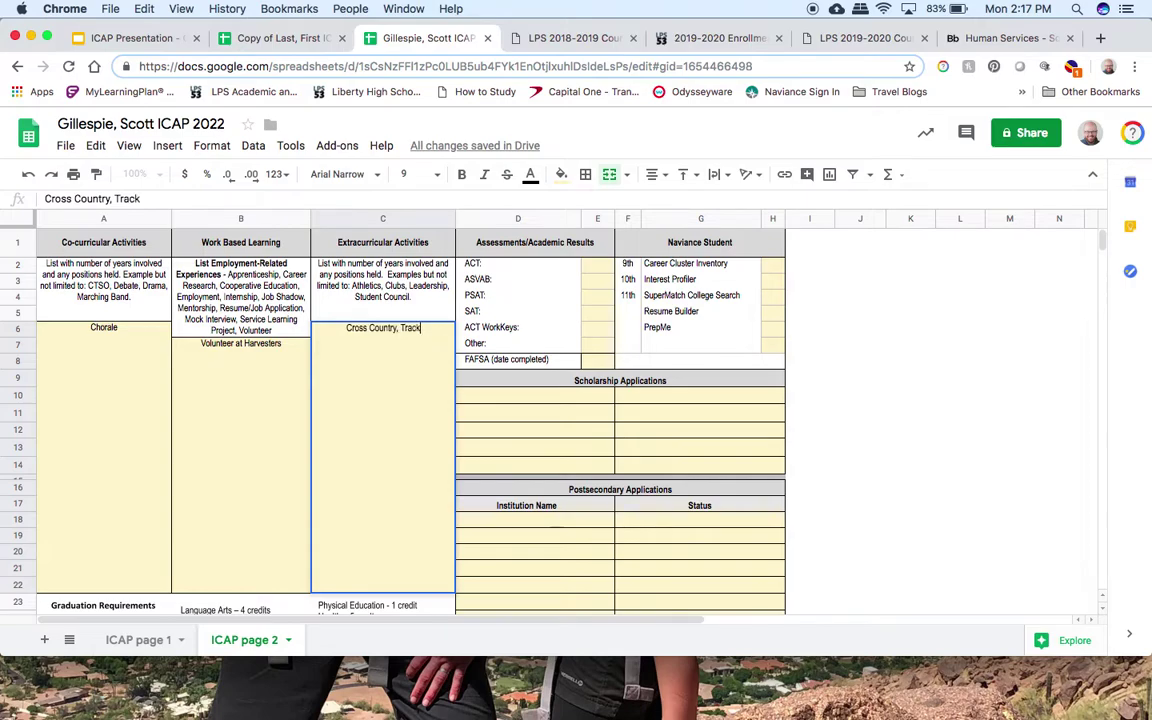
{"action": "type", "text": ", Br"}
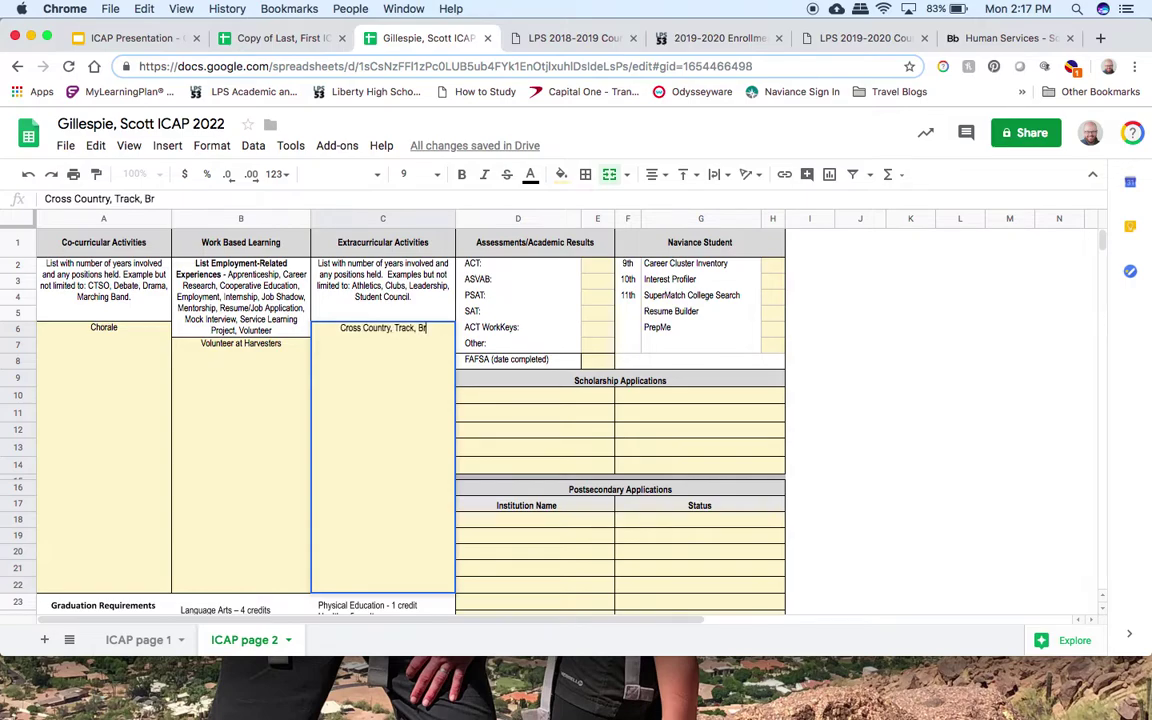
{"action": "type", "text": "eakfast Club"}
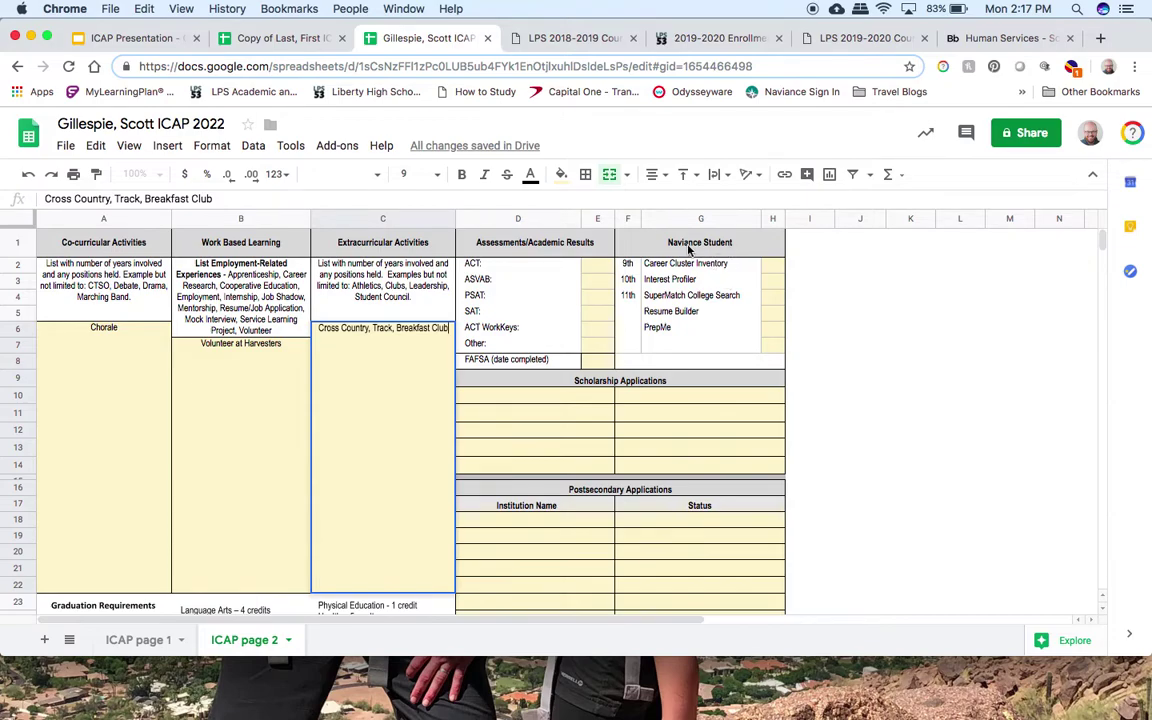
- Mark the 9th grade Career Cluster Inventory with an X in the Naviance Student section
{"action": "left_click", "coordinate": [756, 264]}
{"action": "left_click", "coordinate": [772, 266]}
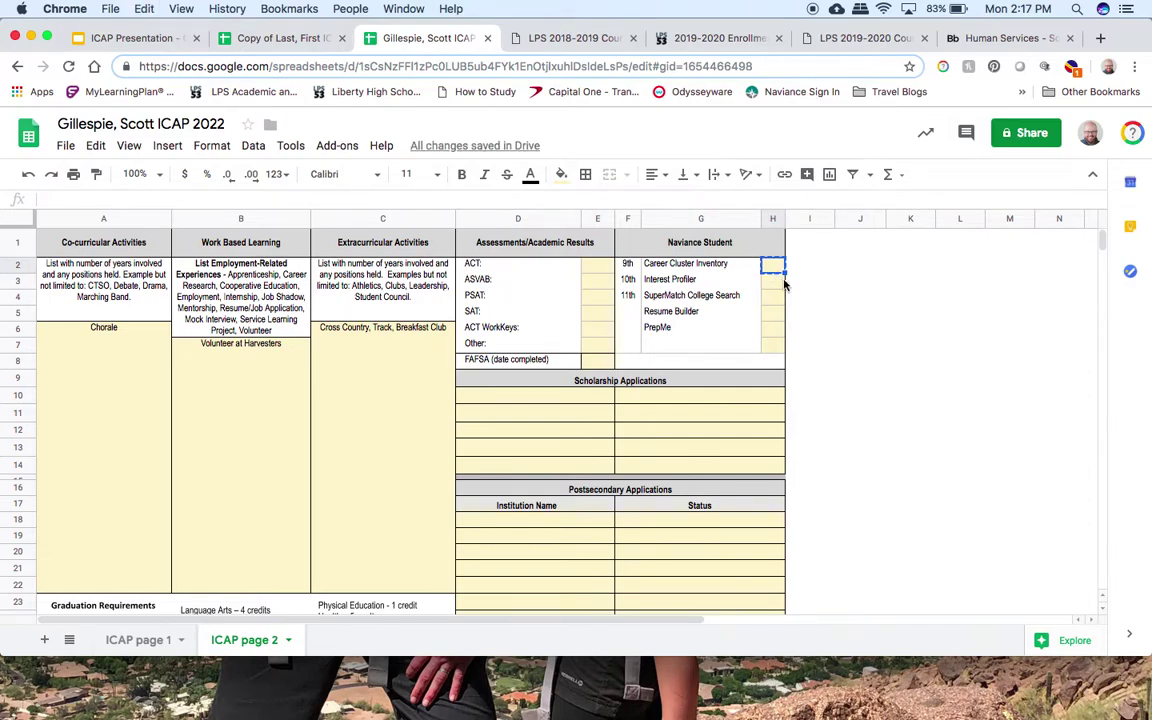
{"action": "type", "text": "X"}
{"action": "left_click", "coordinate": [815, 281]}
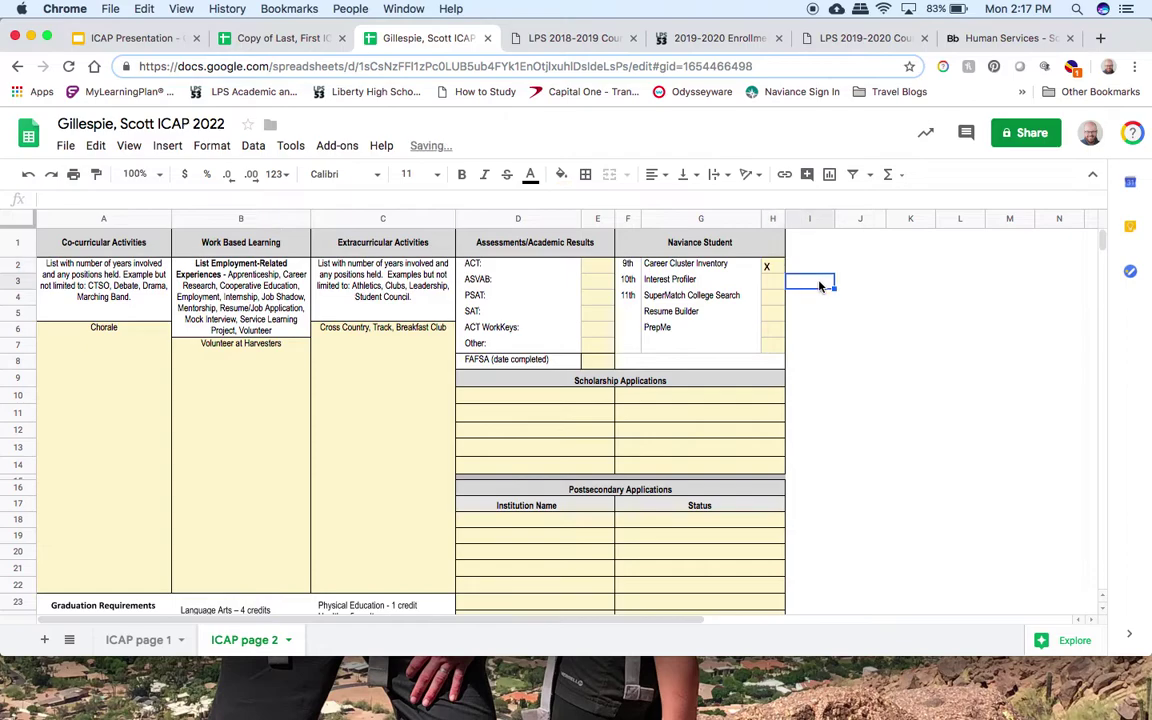
- Look over the scholarship, postsecondary application and graduation requirement sections, and return to the ICAP page 1 sheet
{"action": "scroll", "coordinate": [625, 408], "scroll_direction": "down", "scroll_amount": 1}
{"action": "scroll", "coordinate": [625, 408], "scroll_direction": "down", "scroll_amount": 2}
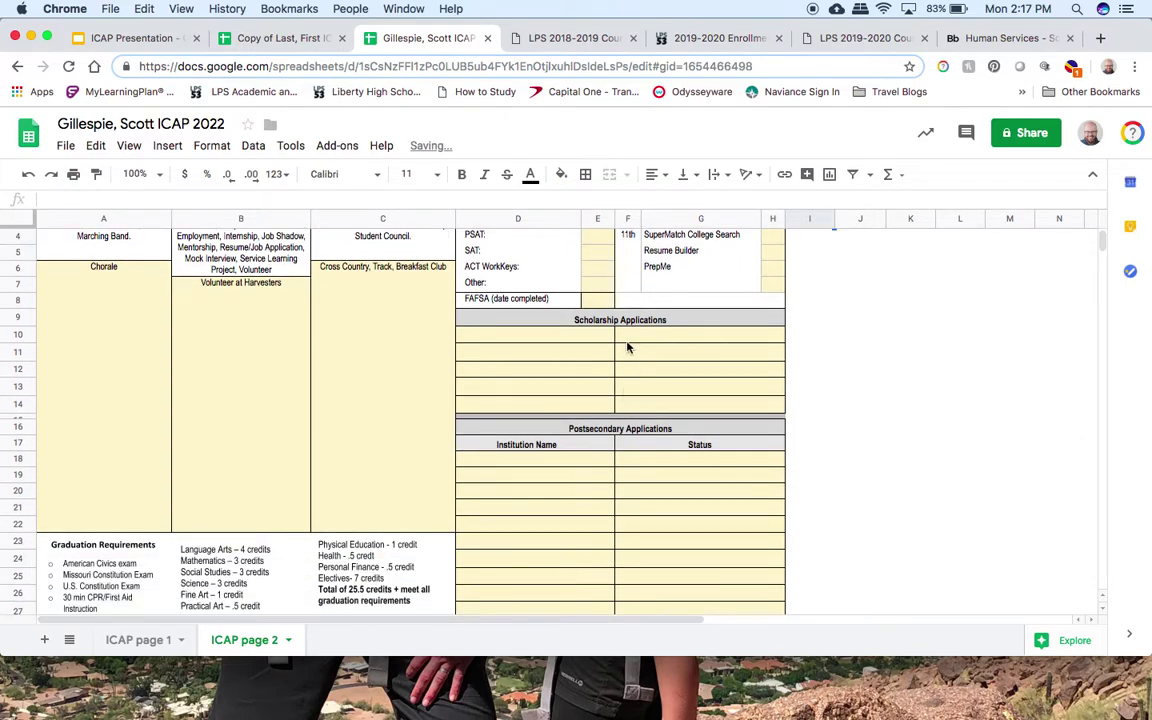
{"action": "scroll", "coordinate": [549, 513], "scroll_direction": "down", "scroll_amount": 5}
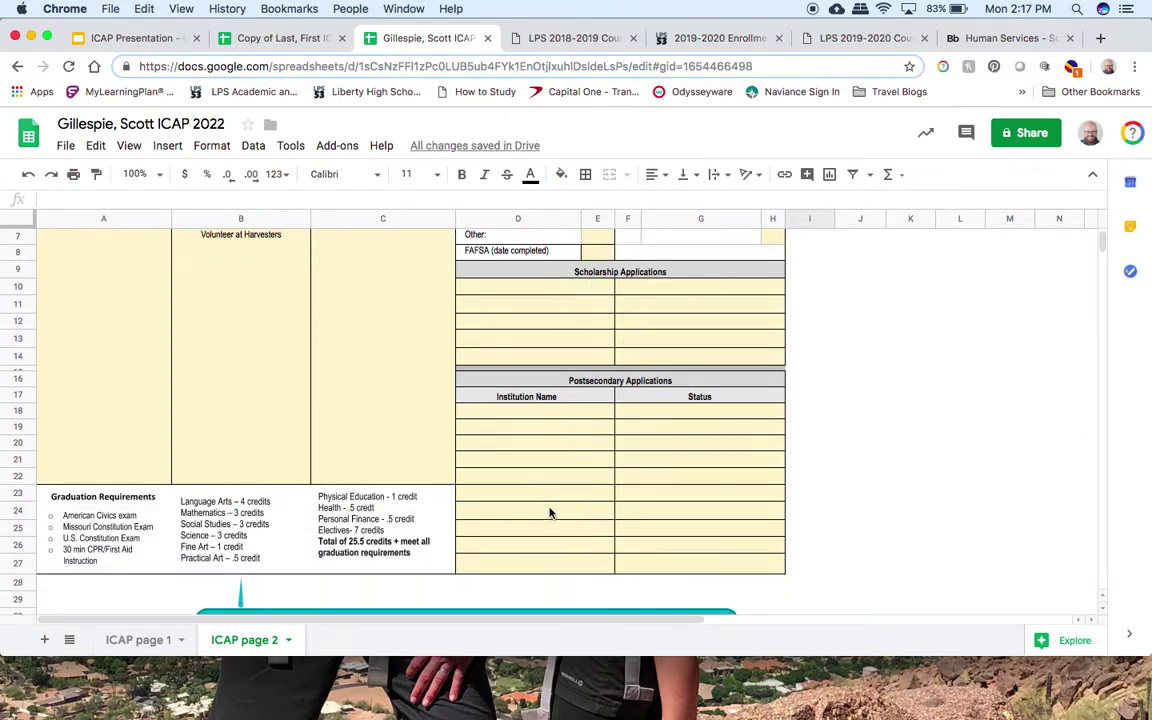
{"action": "scroll", "coordinate": [549, 513], "scroll_direction": "up", "scroll_amount": 5}
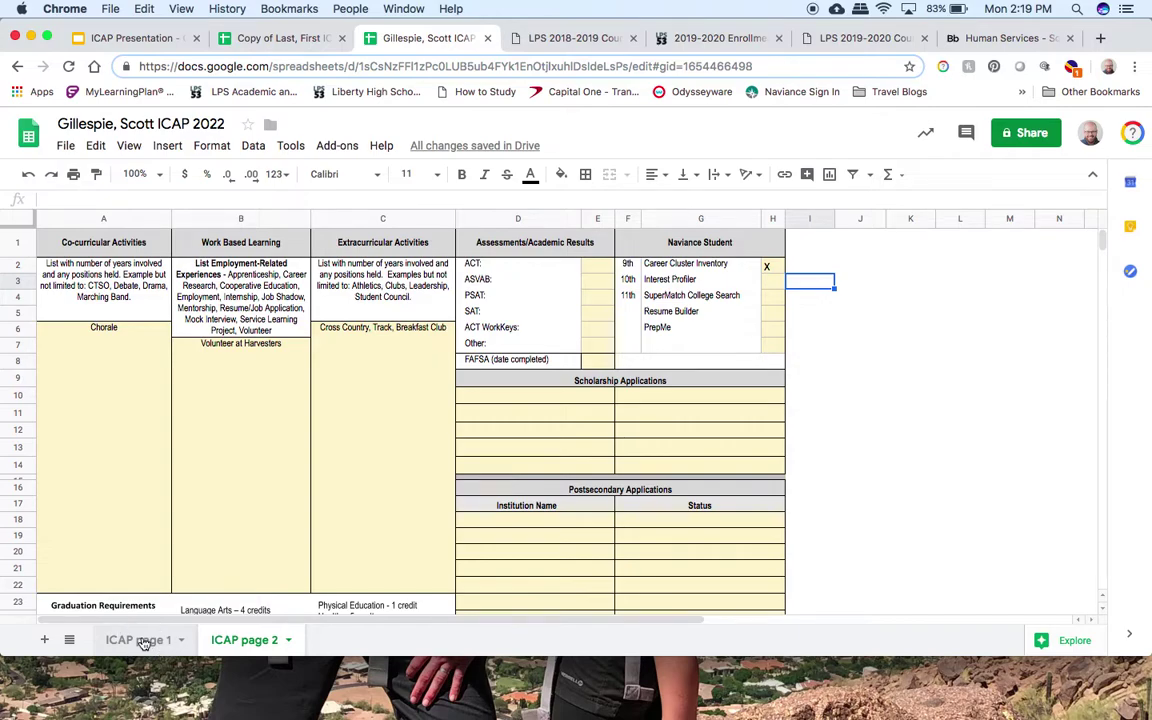
{"action": "left_click", "coordinate": [144, 643]}
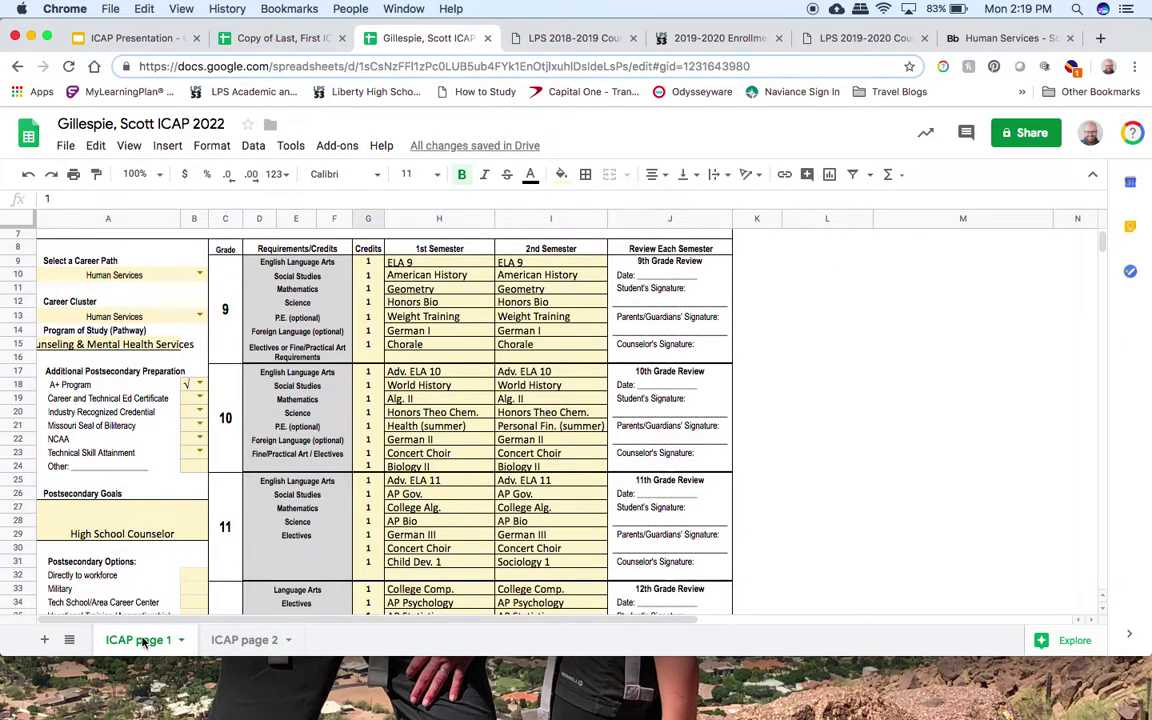